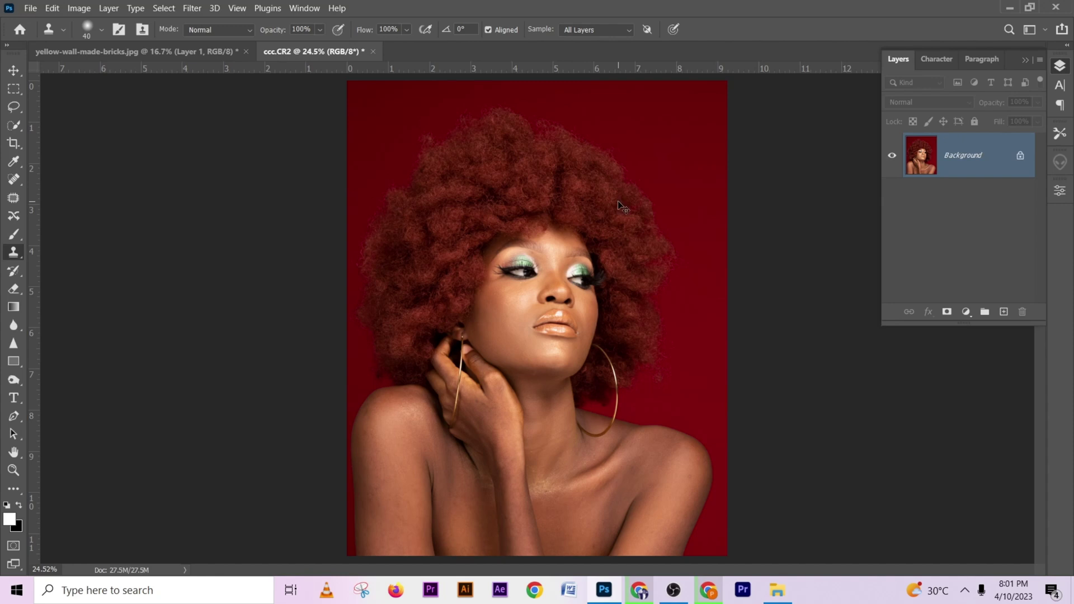
- Duplicate the Background layer, invert the copy's colors and set its blend mode to Vivid Light
key(ctrl+j)
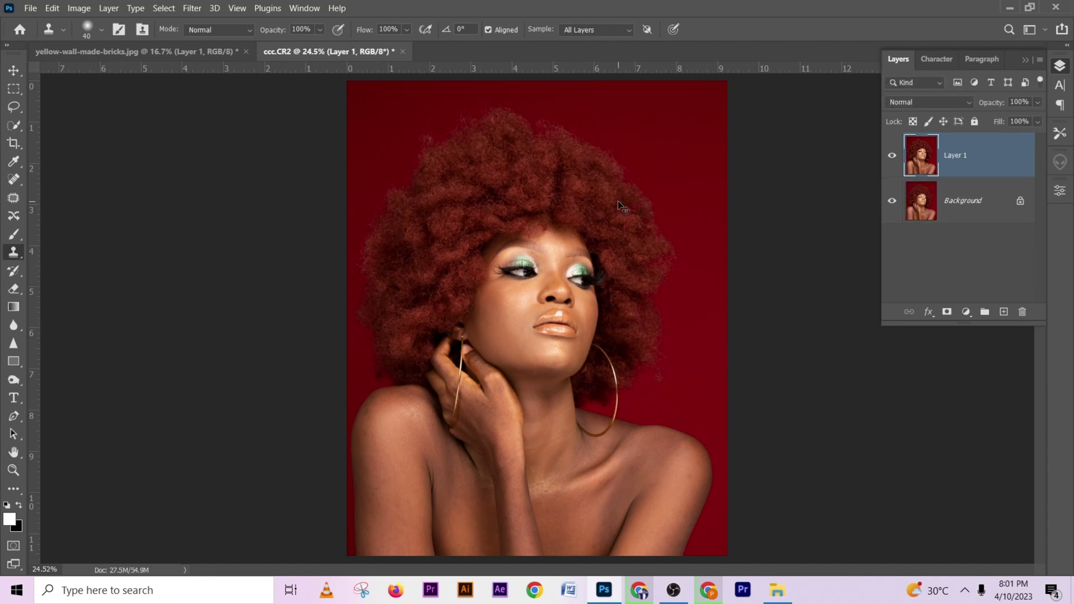
key(ctrl+i)
click(928, 102)
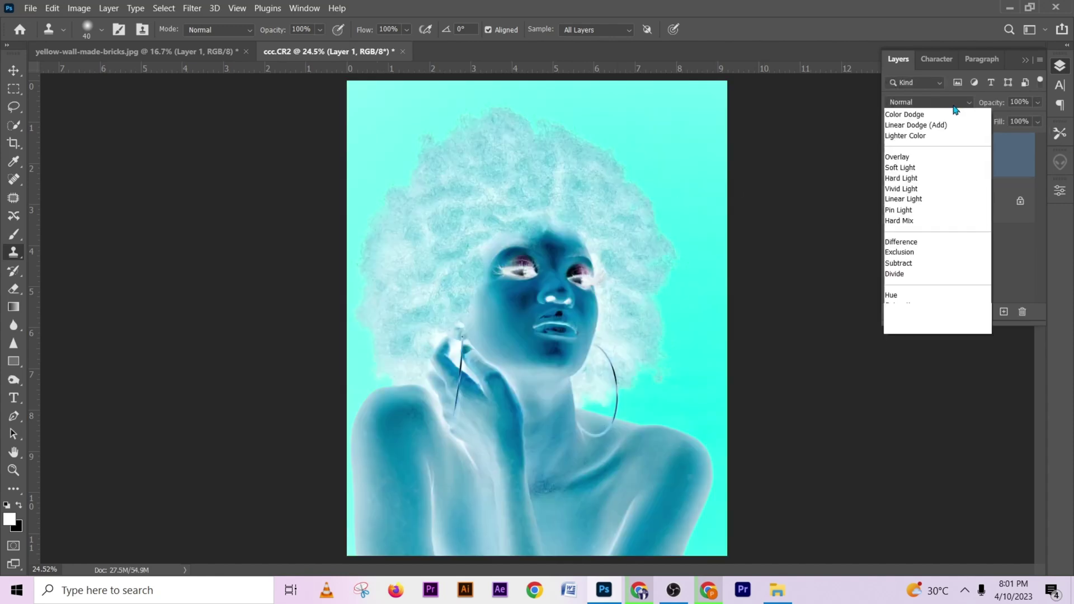
click(921, 306)
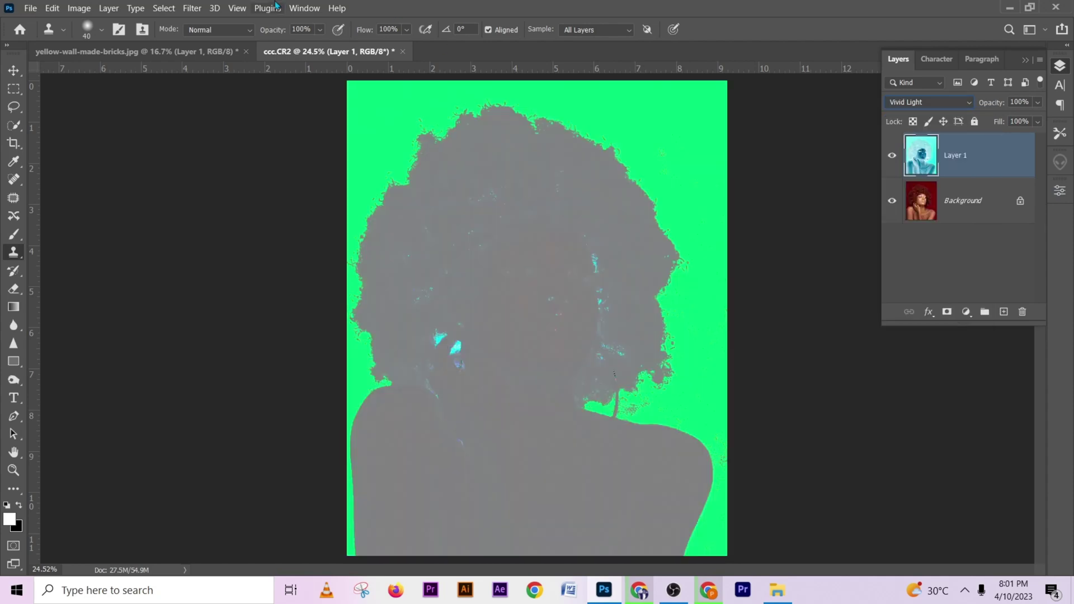
- Apply a High Pass filter with a 22-pixel radius to the inverted layer
click(192, 7)
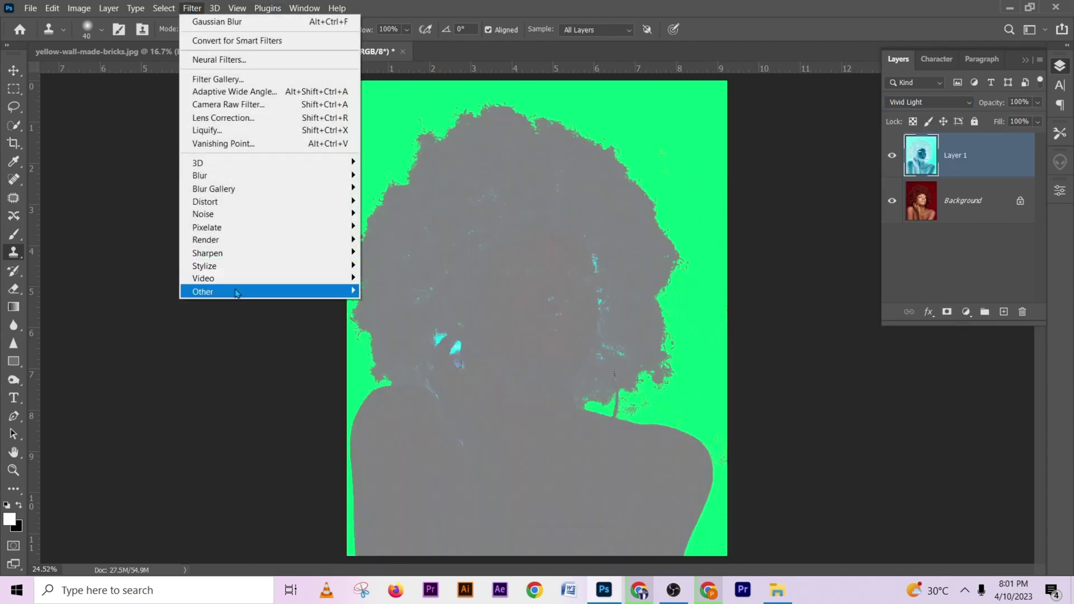
mouse_move(238, 291)
click(375, 306)
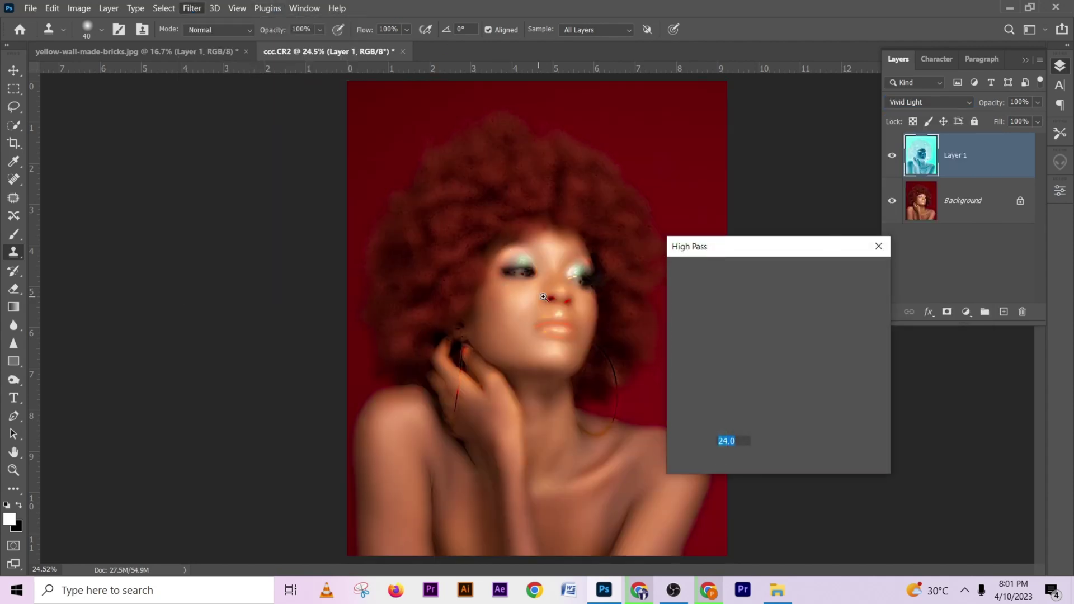
ctrl+click(543, 297)
ctrl+click(543, 297)
ctrl+click(543, 297)
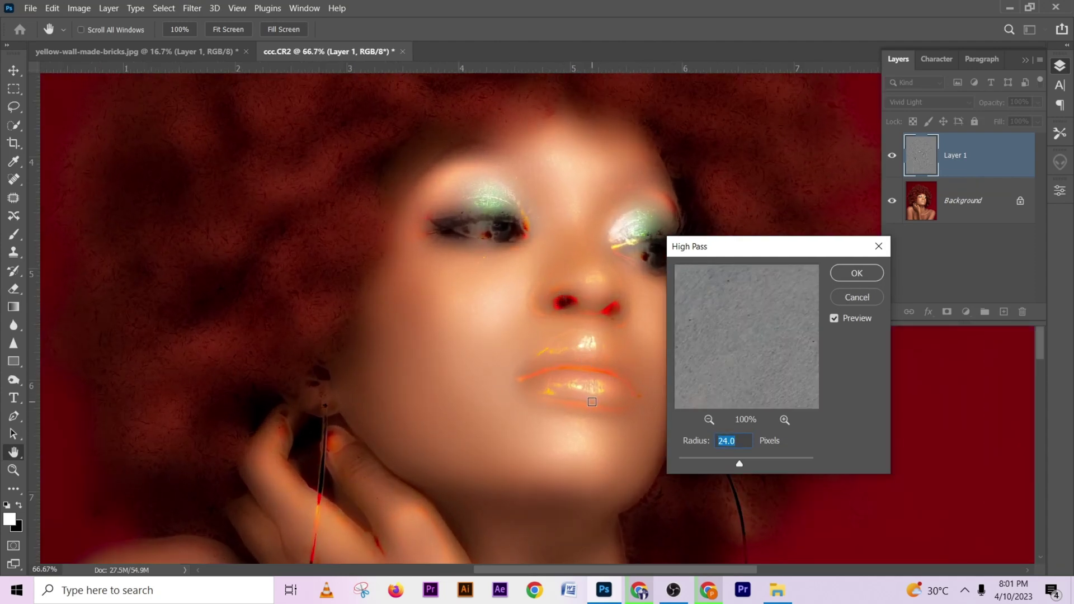
drag(563, 443, 469, 423)
drag(460, 325, 442, 489)
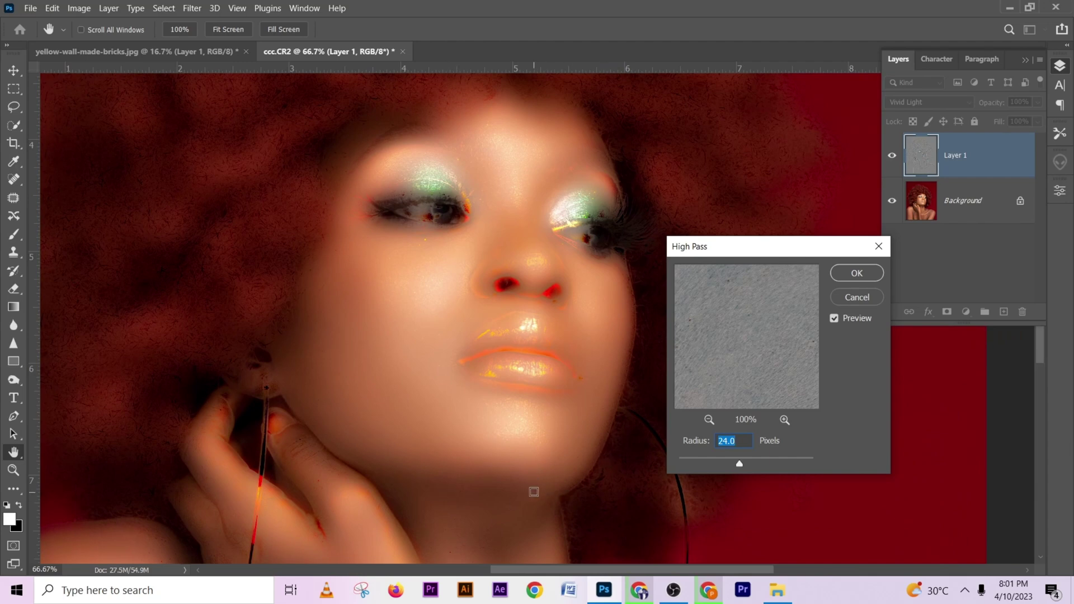
key(Down)
key(Down)
drag(532, 512, 530, 350)
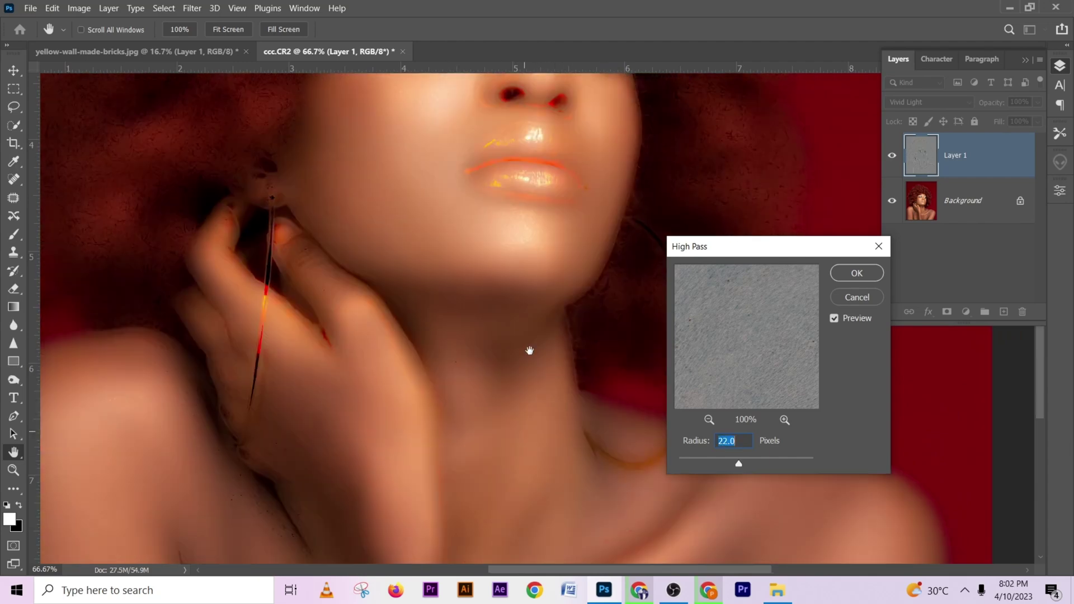
scroll(527, 386, down, 3)
scroll(522, 391, up, 5)
drag(523, 391, 418, 482)
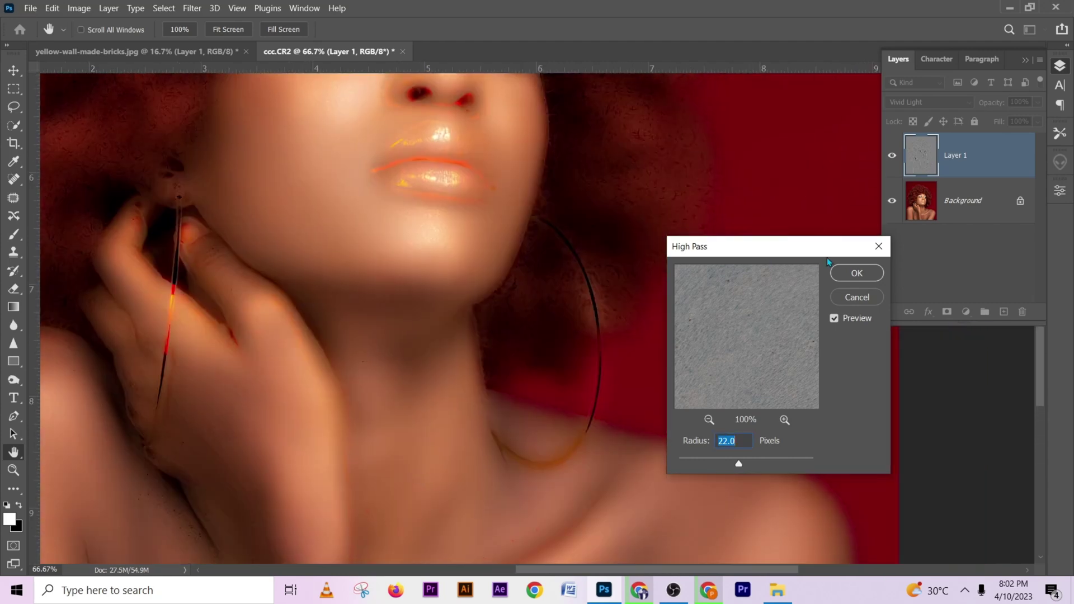
click(857, 274)
key(s)
- Apply a Gaussian Blur with a 2-pixel radius to the High Pass layer
click(193, 9)
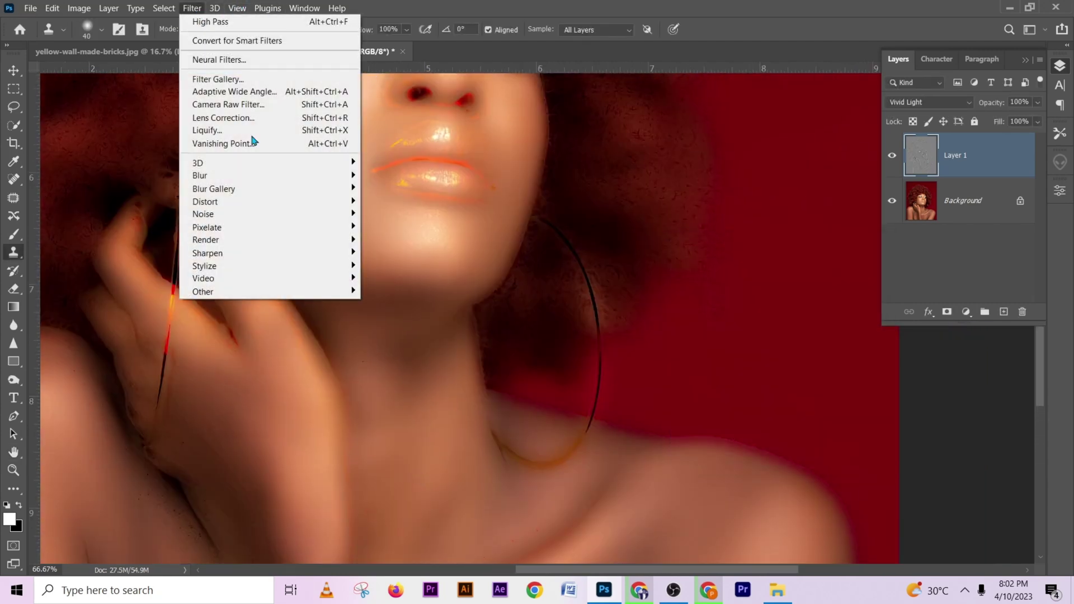
mouse_move(247, 176)
click(385, 227)
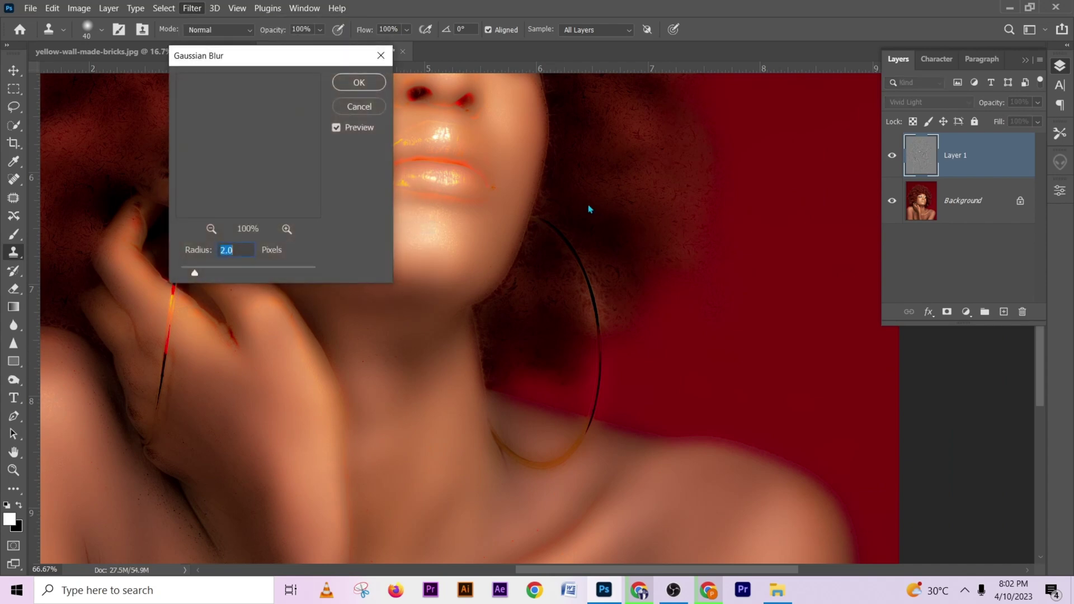
drag(453, 403, 576, 166)
drag(227, 276, 263, 278)
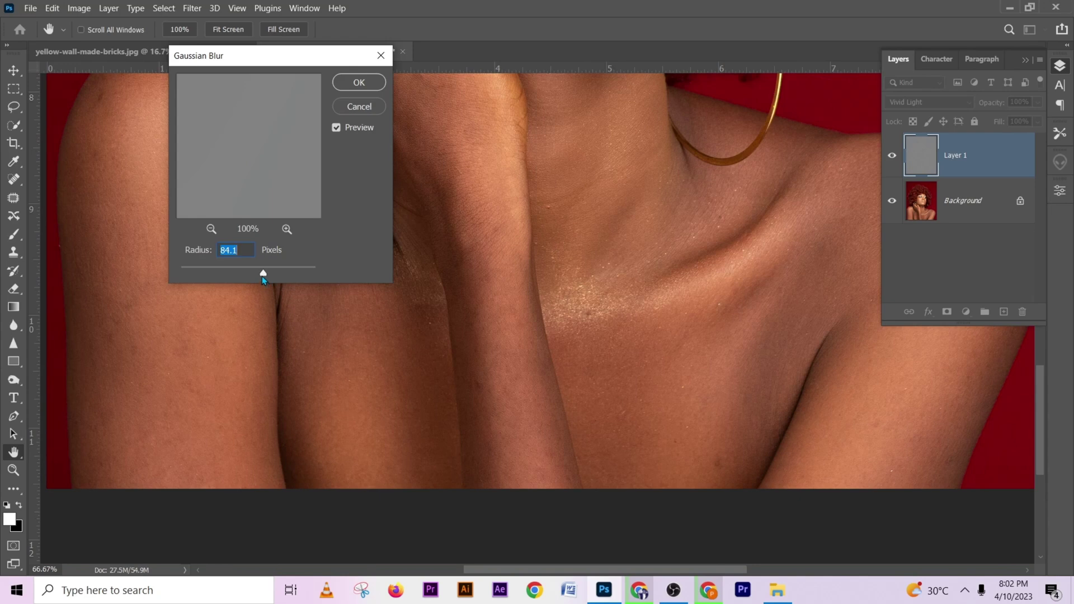
drag(236, 274, 214, 272)
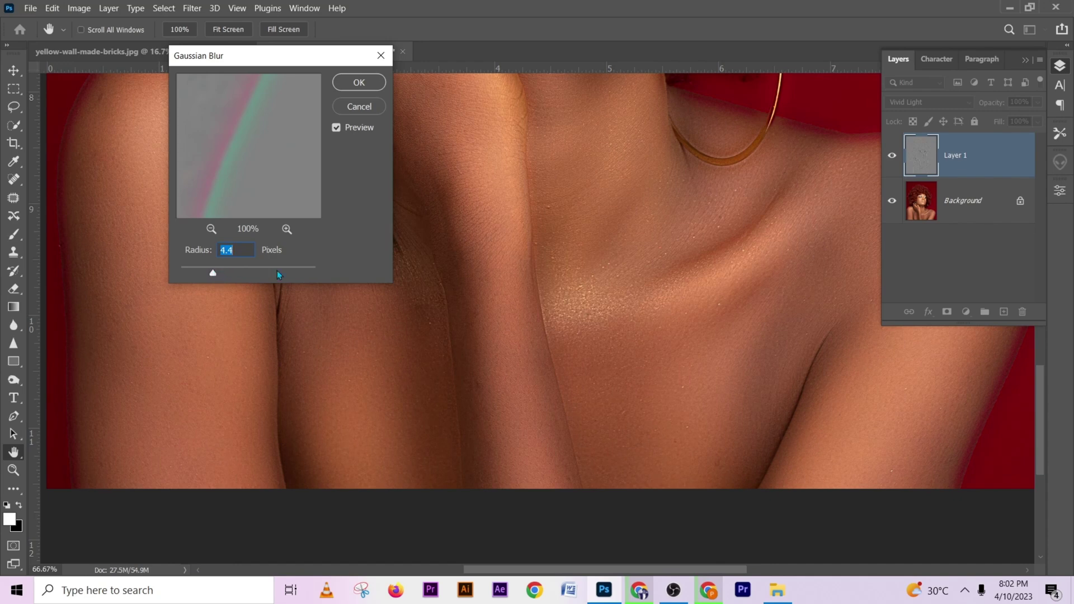
scroll(504, 168, up, 10)
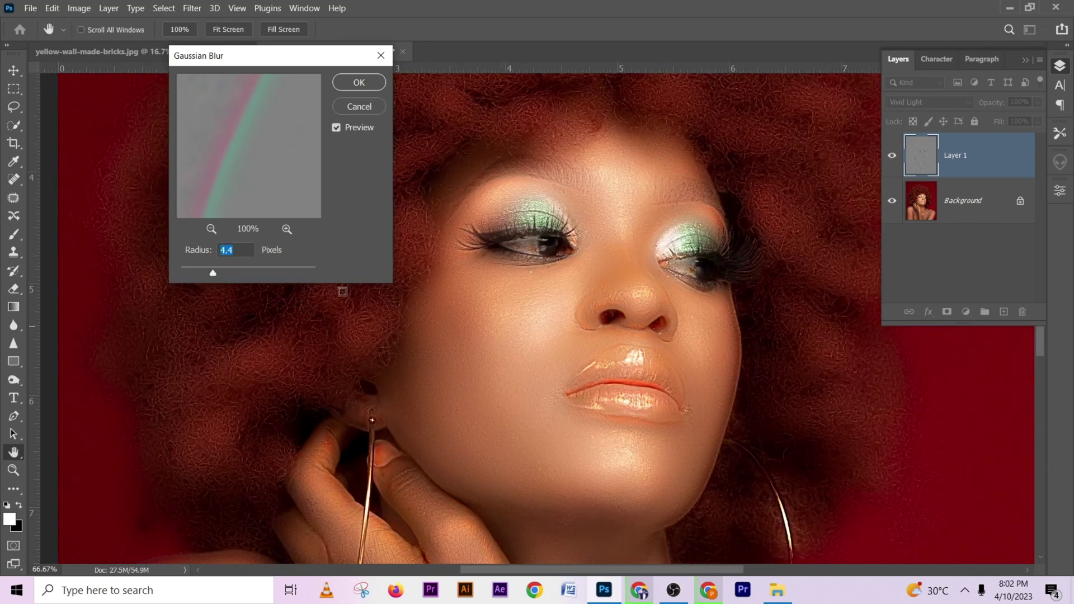
text(2)
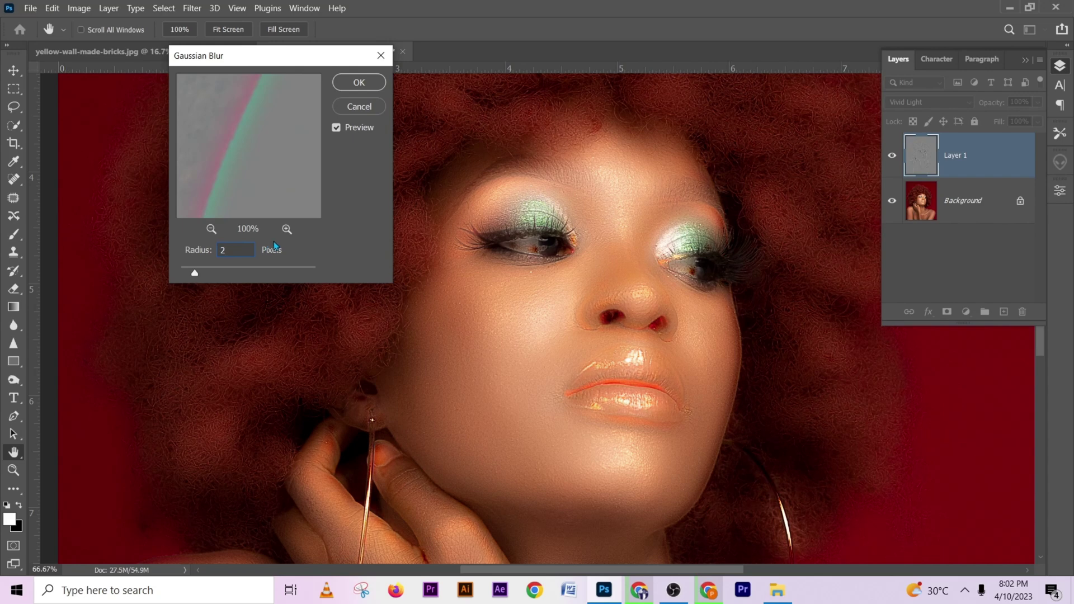
click(347, 84)
key(s)
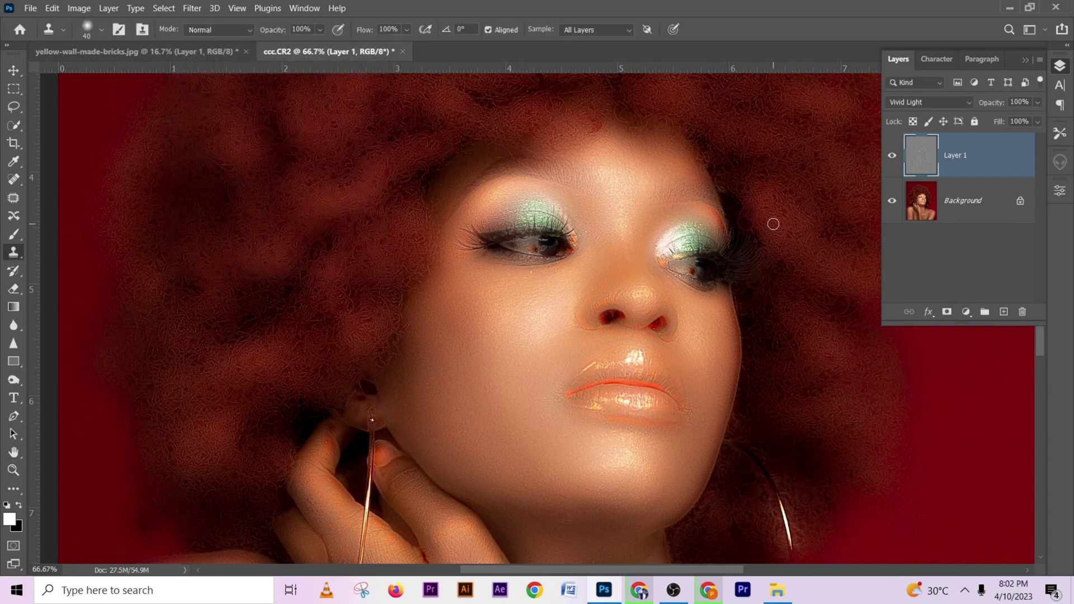
- Add a black mask to Layer 1 and paint white with a soft brush over the near cheek to reveal the smoothing
alt+click(945, 313)
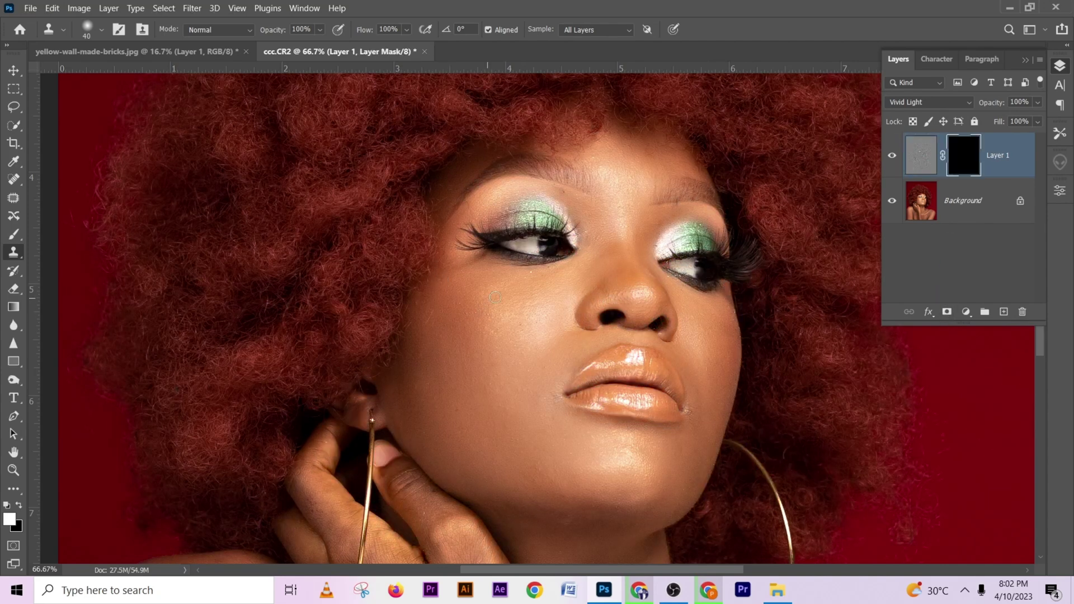
key(b)
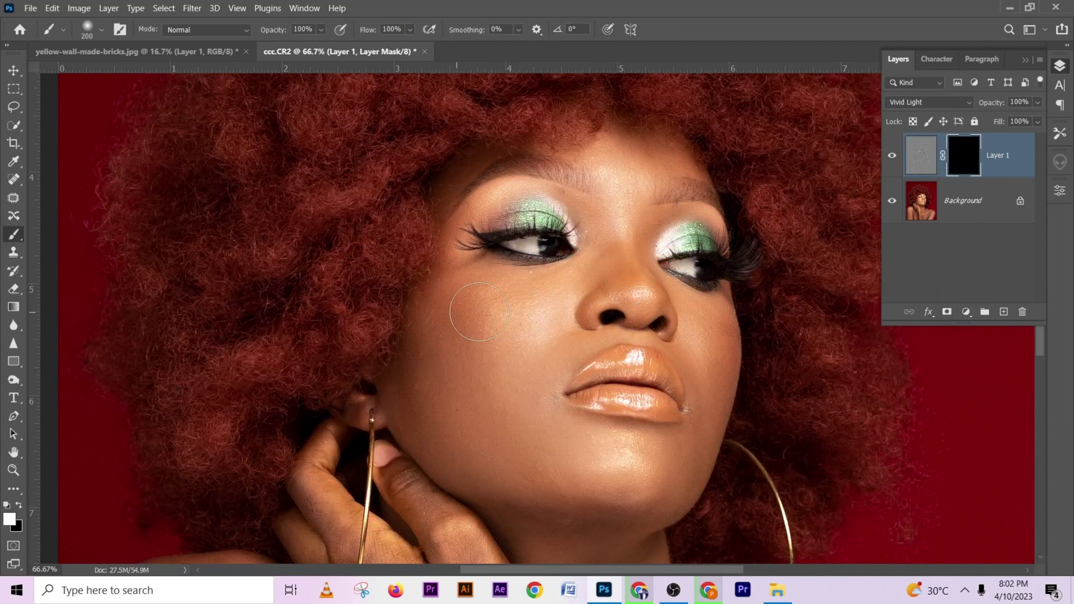
key(bracketleft)
key(bracketleft)
key(bracketleft)
key(bracketright)
mouse_move(543, 430)
mouse_down()
mouse_move(488, 331)
mouse_move(530, 307)
mouse_move(514, 284)
mouse_move(473, 283)
mouse_move(430, 308)
mouse_up()
key(bracketleft)
key(bracketleft)
- Paint white on the mask along the jawline and over the chin, adjusting the brush size to the area
scroll(462, 406, down, 2)
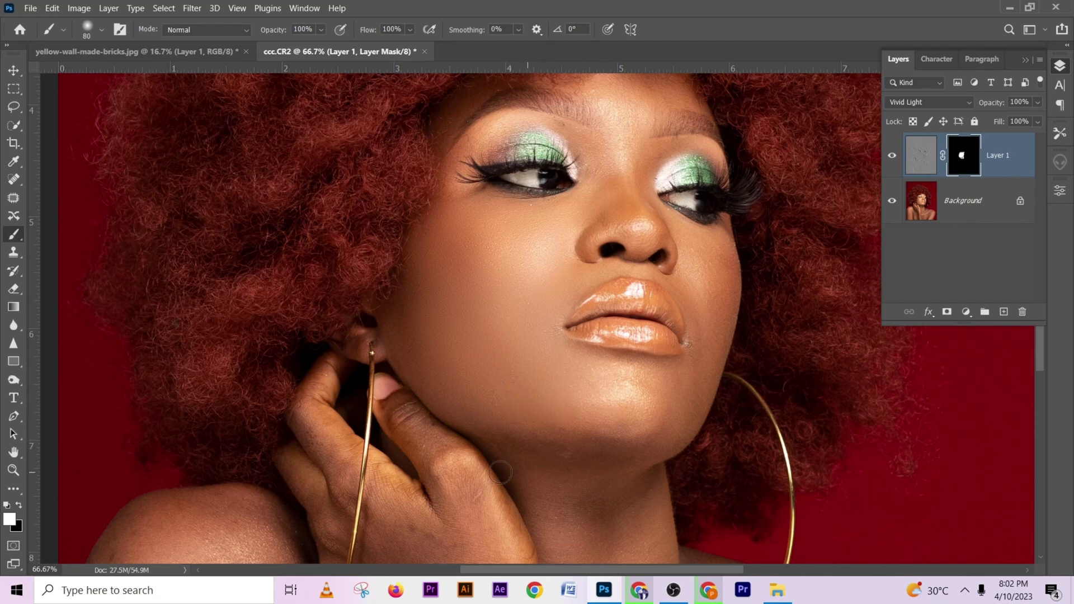
mouse_move(719, 339)
mouse_down()
mouse_move(727, 326)
mouse_move(701, 452)
mouse_up()
key(bracketright)
key(bracketright)
key(bracketright)
key(bracketright)
mouse_move(600, 378)
mouse_down()
mouse_move(573, 413)
mouse_move(524, 423)
mouse_move(618, 437)
mouse_move(575, 442)
mouse_move(592, 448)
mouse_move(630, 426)
mouse_move(609, 380)
mouse_move(673, 408)
mouse_move(654, 434)
mouse_move(589, 447)
mouse_move(512, 431)
mouse_move(551, 447)
mouse_up()
- Paint white on the mask around the brows, between the eyes and over the far cheek with a small soft brush
key(bracketleft)
scroll(551, 446, up, 3)
key(bracketleft)
key(bracketleft)
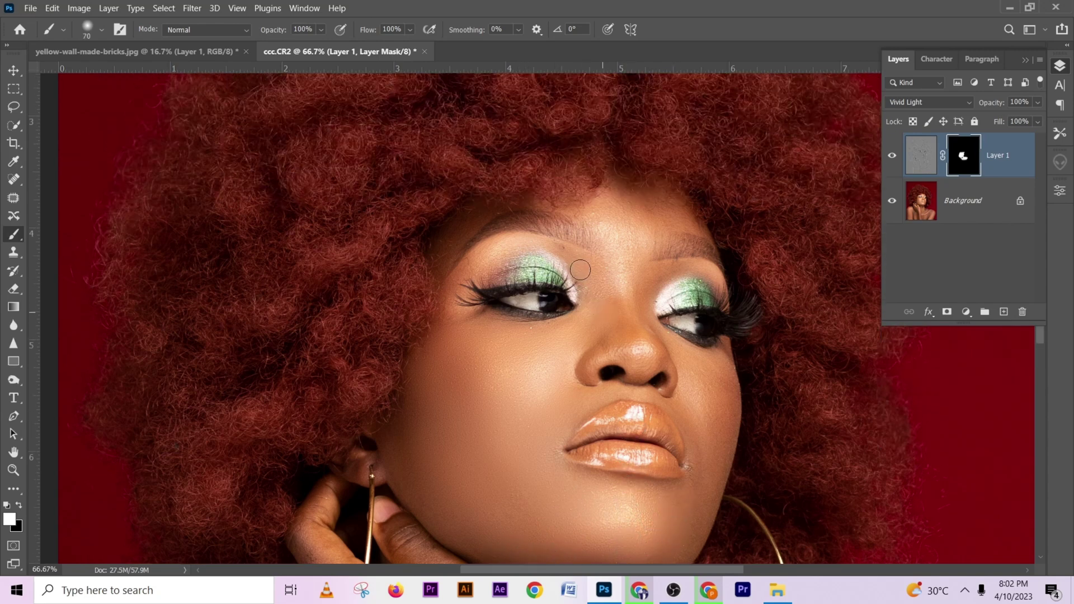
mouse_move(539, 251)
mouse_down()
mouse_move(496, 252)
mouse_move(585, 266)
mouse_move(610, 307)
mouse_move(614, 290)
mouse_up()
key(bracketright)
key(bracketleft)
key(bracketleft)
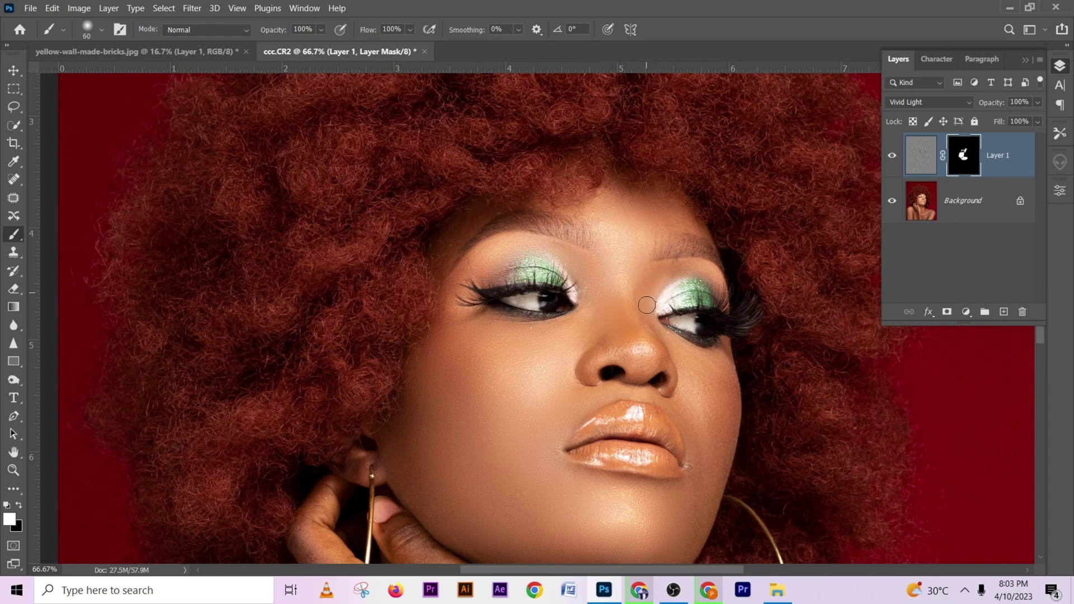
key(bracketright)
key(bracketright)
scroll(705, 390, down, 2)
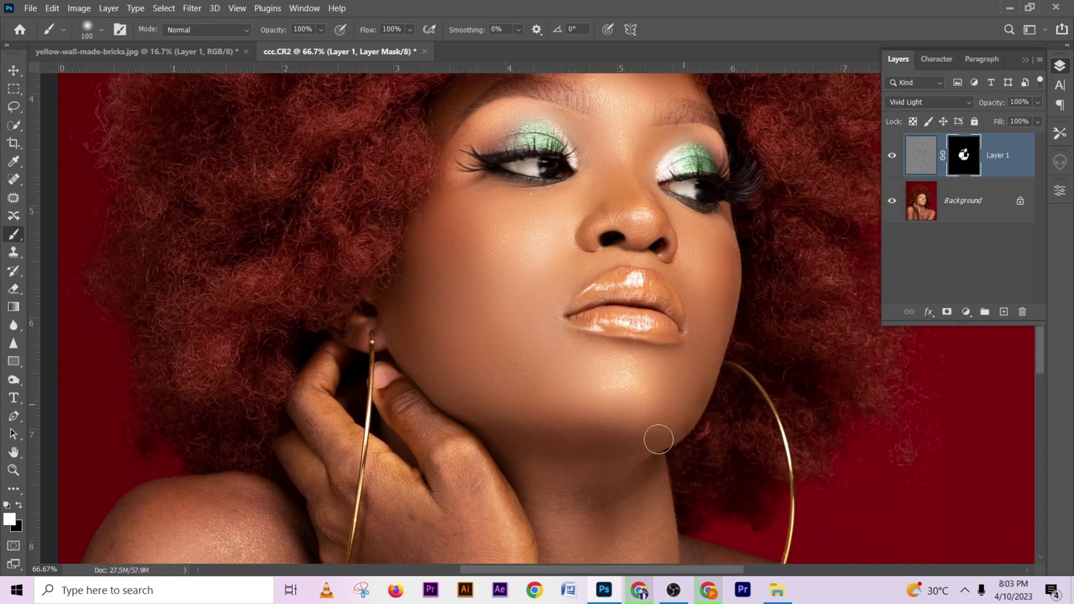
- Paint the smoothing onto the neck and upper chest with a brush enlarged to about 175 pixels
scroll(697, 420, down, 3)
key(bracketright)
key(bracketright)
key(bracketright)
key(bracketright)
key(bracketright)
scroll(475, 351, up, 3)
key(bracketleft)
key(bracketleft)
scroll(597, 355, down, 8)
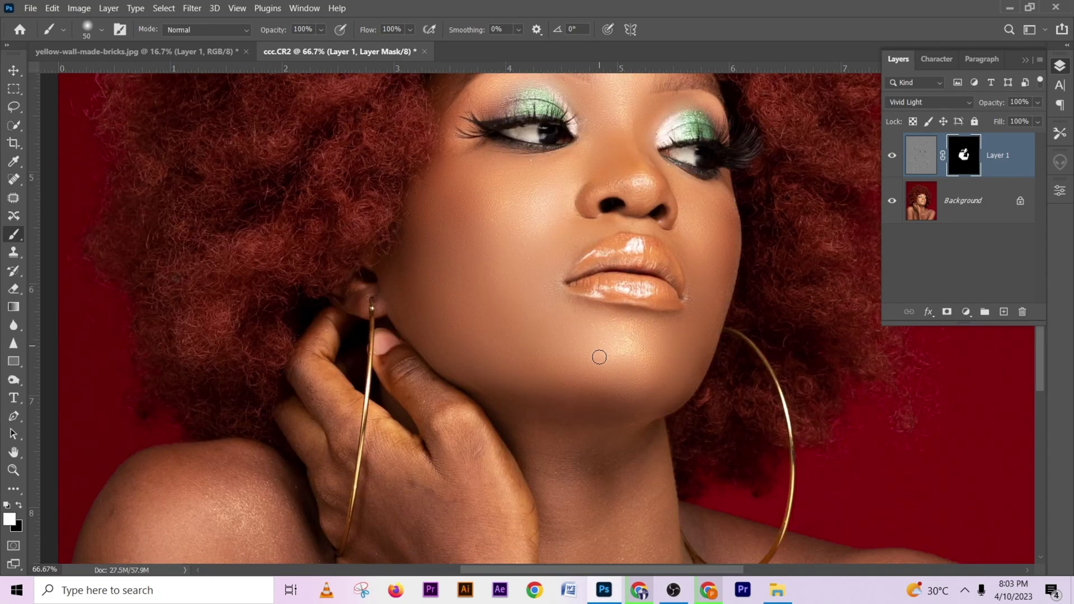
mouse_move(573, 237)
mouse_down()
mouse_move(605, 410)
mouse_move(631, 408)
mouse_up()
scroll(609, 458, down, 3)
drag(609, 458, 736, 448)
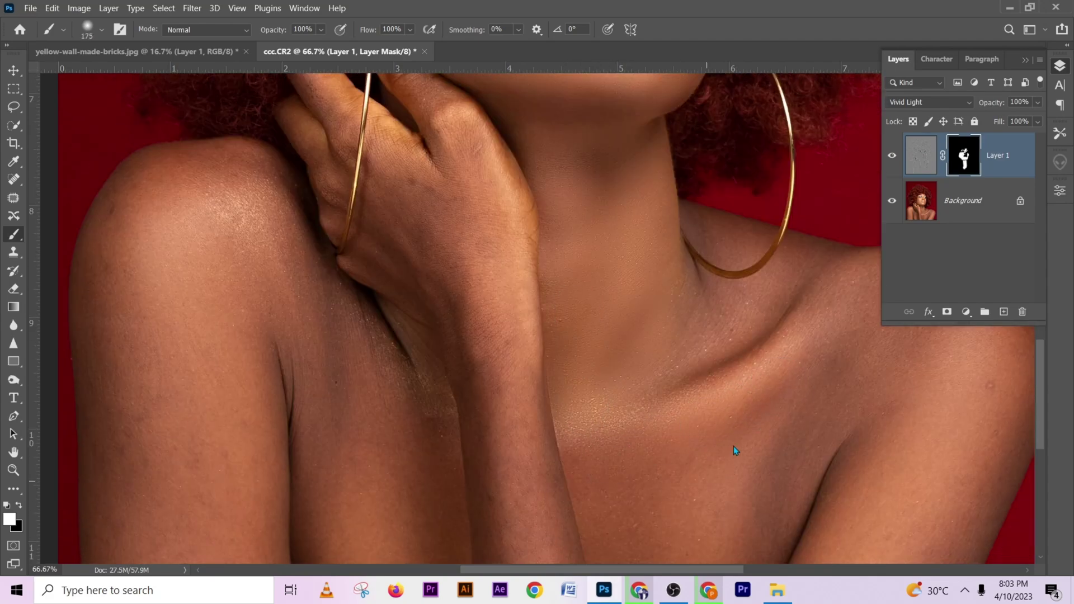
key(bracketright)
key(bracketright)
scroll(772, 391, down, 3)
scroll(732, 431, up, 6)
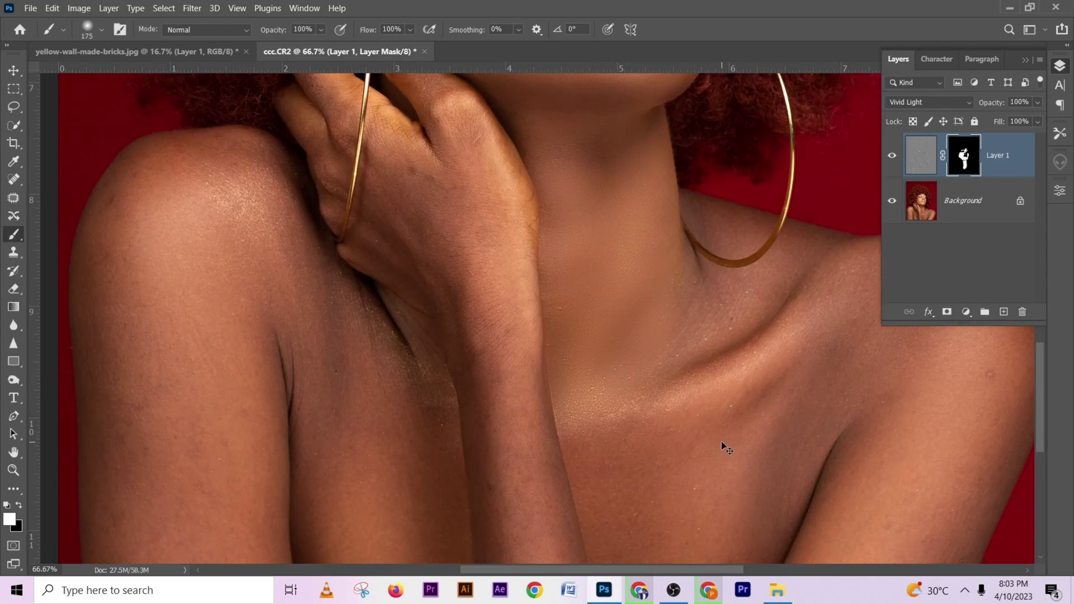
- Undo the last mask strokes and repaint the neck smoothing with a 90-pixel brush
key(ctrl+z)
key(ctrl+z)
key(bracketleft)
key(bracketleft)
key(bracketleft)
key(bracketleft)
mouse_move(578, 288)
mouse_down()
mouse_move(563, 402)
mouse_move(588, 340)
mouse_move(554, 224)
mouse_up()
scroll(616, 287, up, 1)
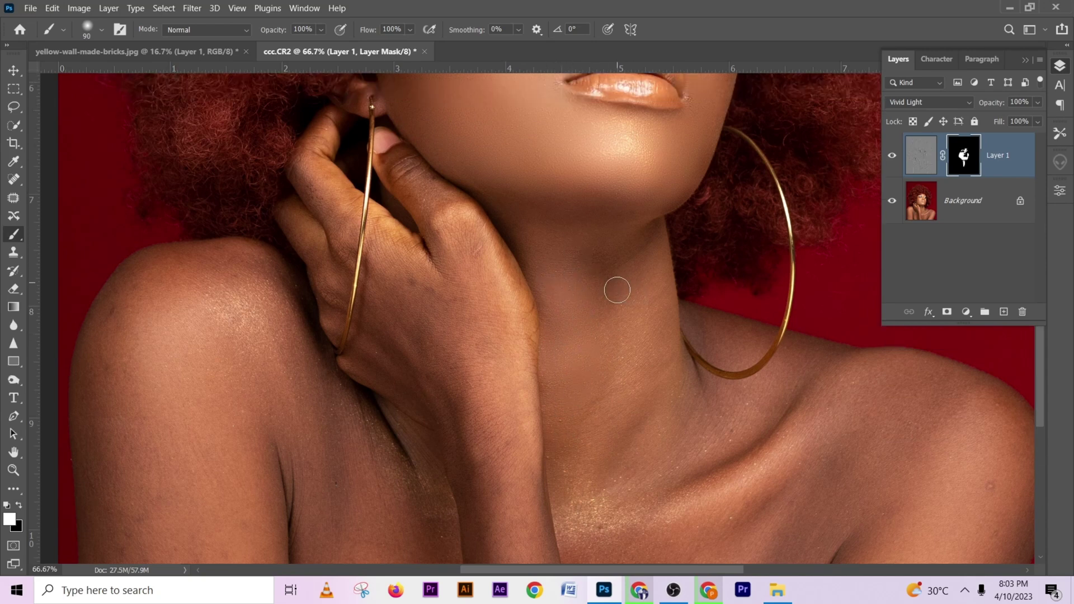
scroll(577, 423, down, 1)
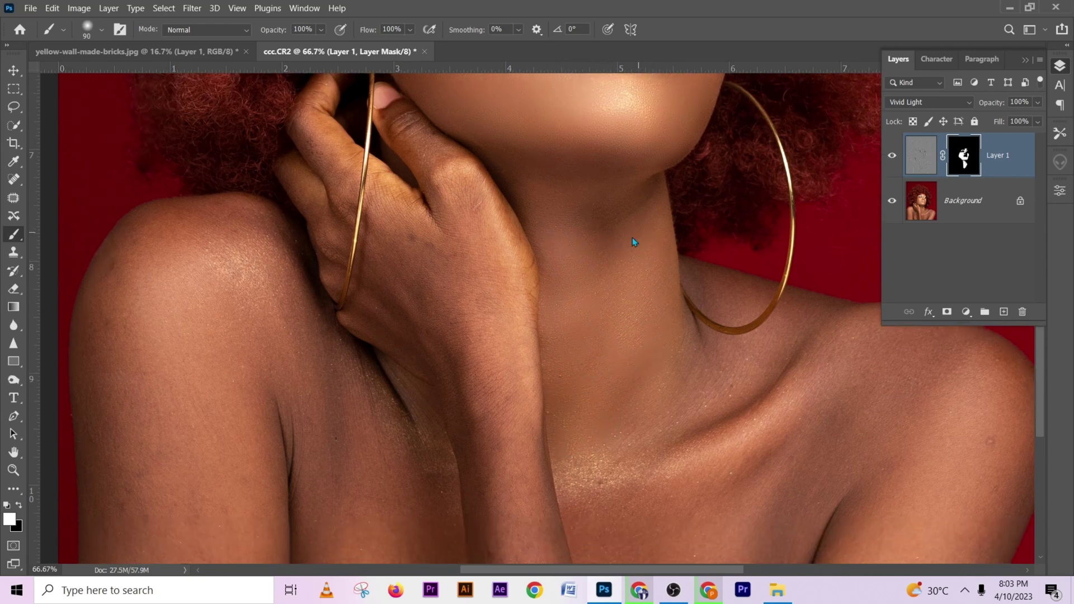
- Paint white on the mask over the chest below the collarbone with a 150-pixel brush
scroll(643, 373, down, 2)
key(bracketright)
key(bracketright)
key(bracketright)
scroll(615, 380, down, 1)
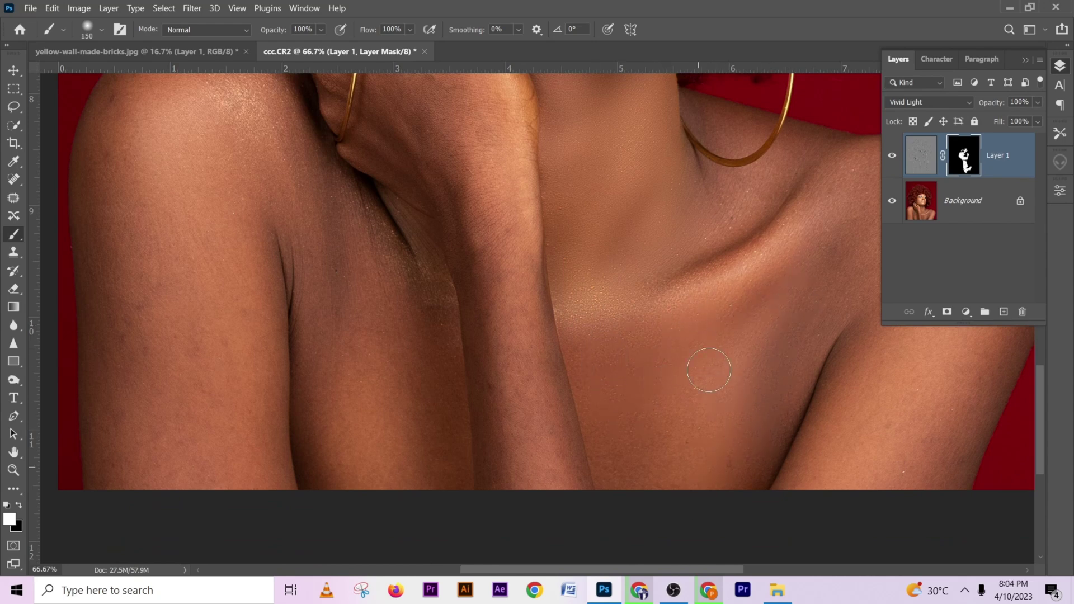
drag(618, 428, 586, 457)
- Extend the mask painting over the shoulder and upper arm on the hoop-earring side of the neck
scroll(779, 281, right, 2)
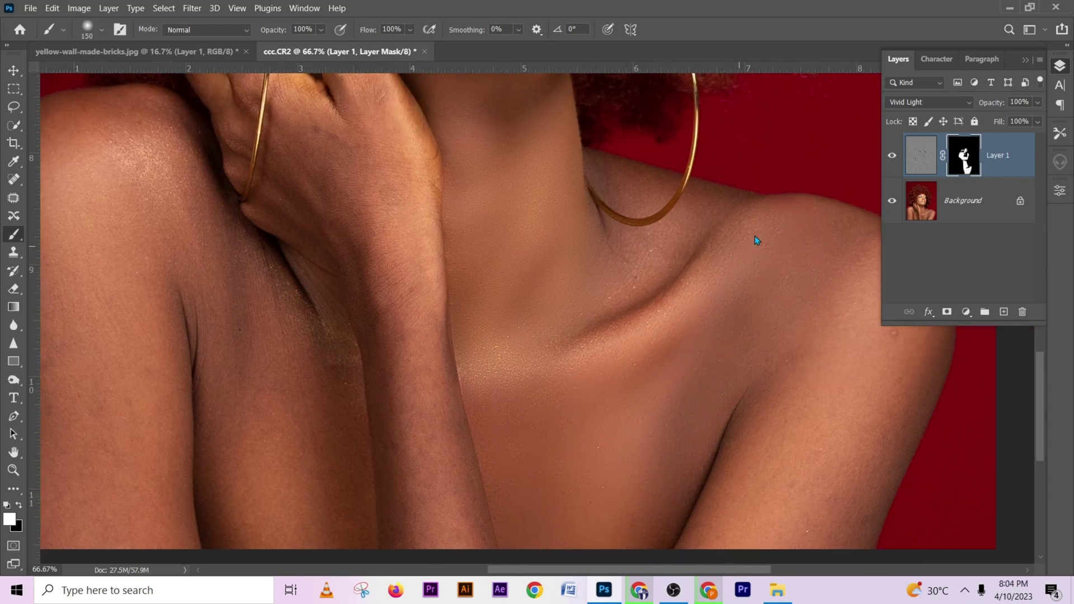
scroll(739, 274, right, 3)
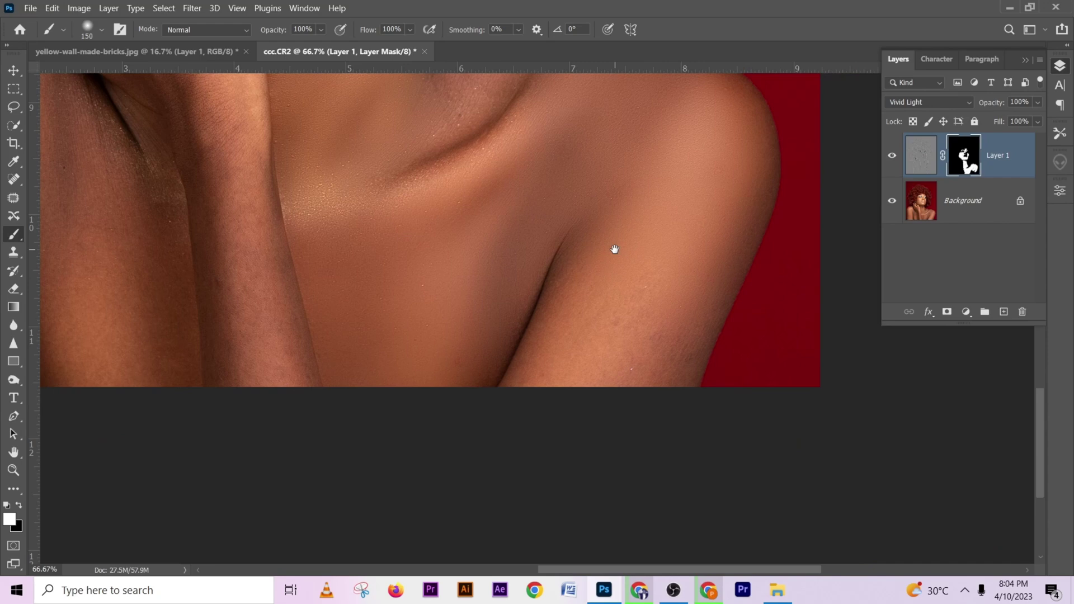
drag(671, 413, 615, 247)
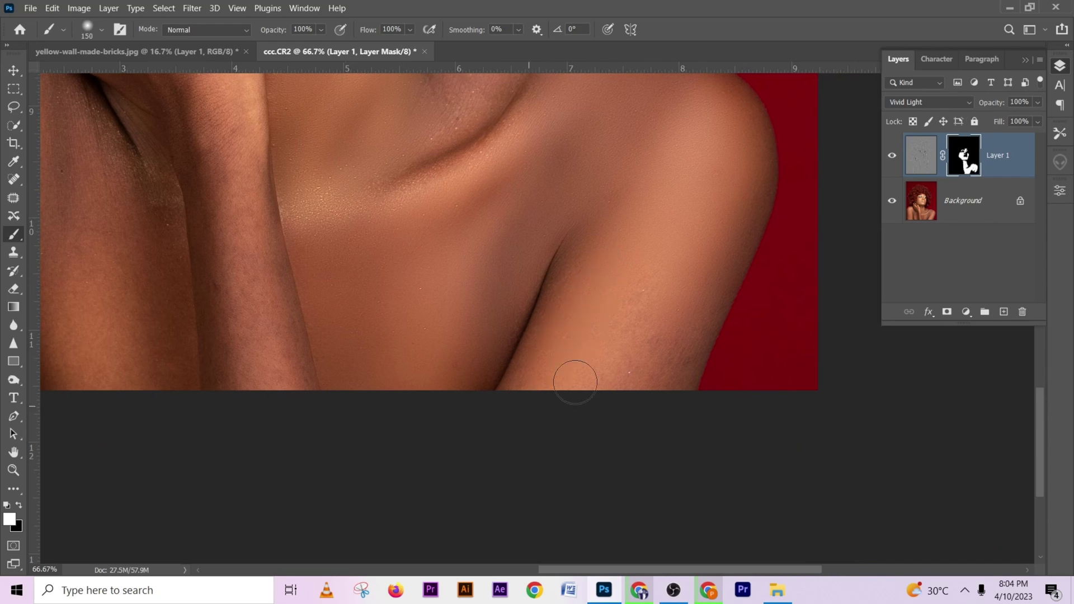
- Finish smoothing the lower part of that arm and paint around the collarbone with the brush reduced to 80 pixels
scroll(673, 340, up, 5)
key(bracketleft)
key(bracketleft)
key(bracketleft)
key(bracketleft)
key(bracketleft)
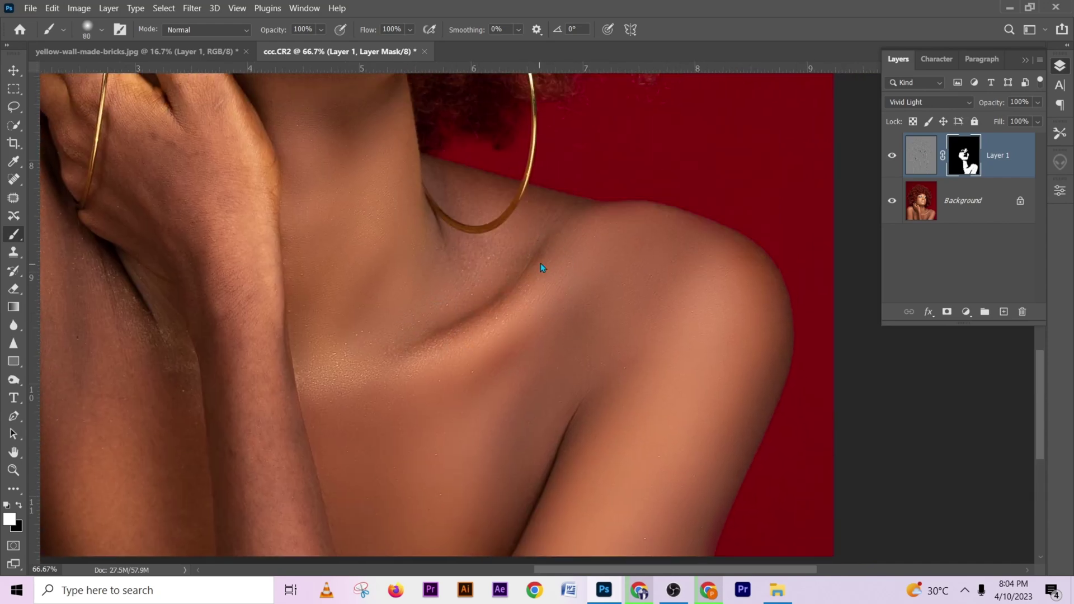
key(x)
key(x)
key(bracketleft)
- Paint white on the mask over the shoulder and upper arm on the raised-hand side with a 196-pixel brush
scroll(356, 311, left, 5)
scroll(355, 310, down, 1)
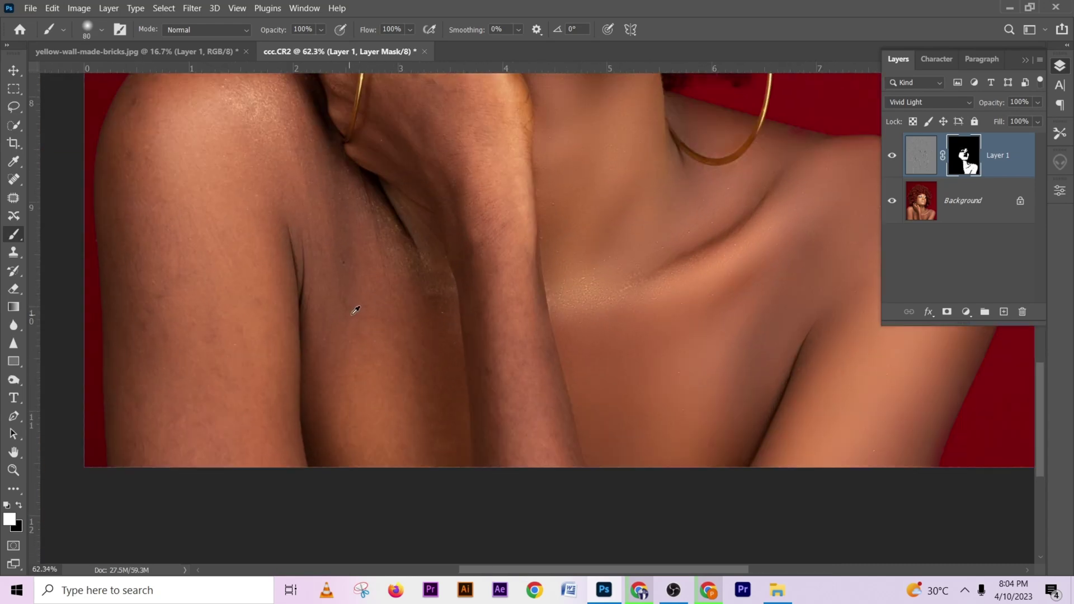
scroll(380, 473, up, 7)
scroll(380, 472, left, 3)
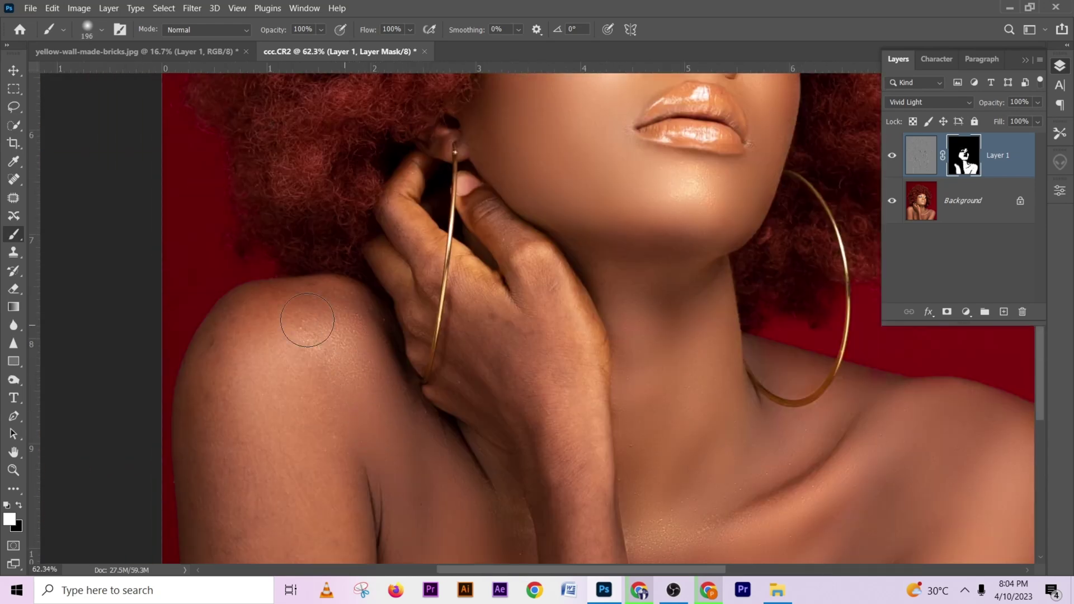
scroll(310, 382, down, 8)
scroll(311, 382, right, 1)
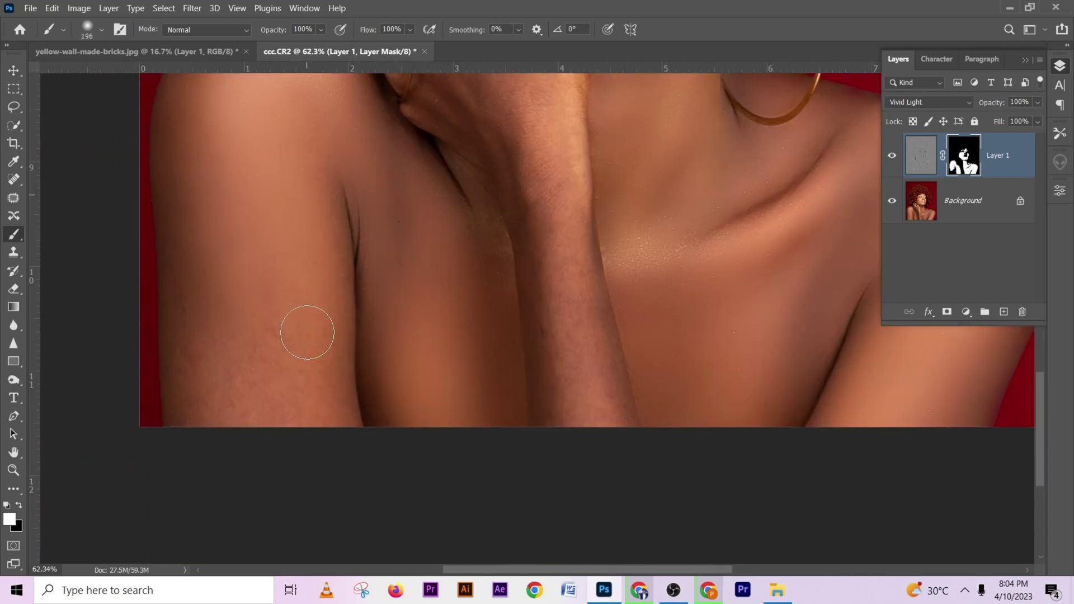
scroll(195, 280, up, 4)
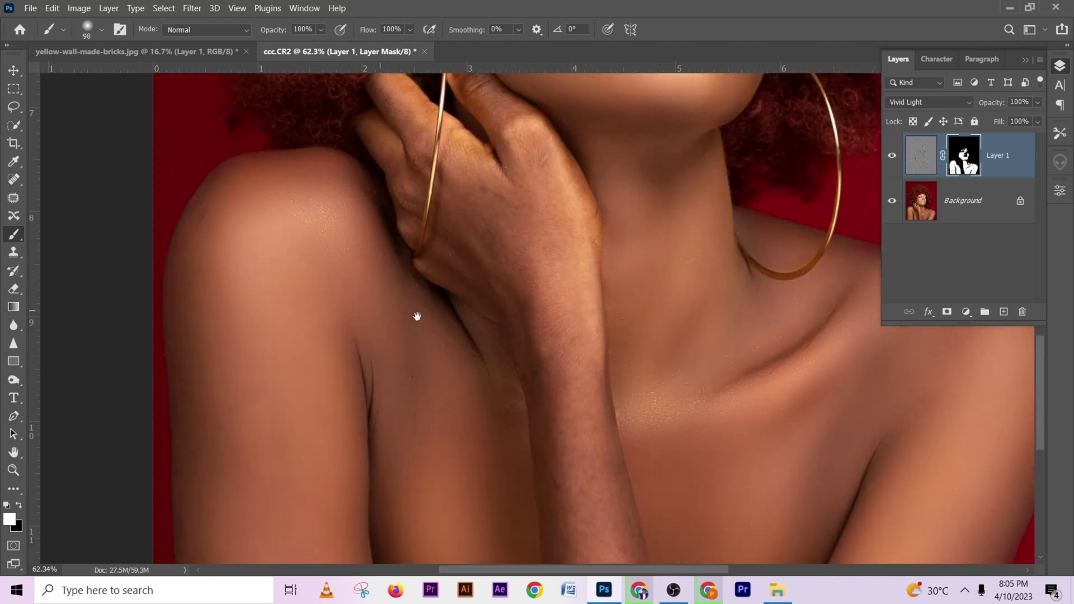
- Paint white on the mask along the raised forearm with a 121-pixel brush
scroll(397, 324, down, 4)
scroll(397, 325, right, 6)
key(bracketleft)
key(bracketleft)
key(bracketleft)
scroll(380, 226, up, 3)
scroll(381, 227, left, 1)
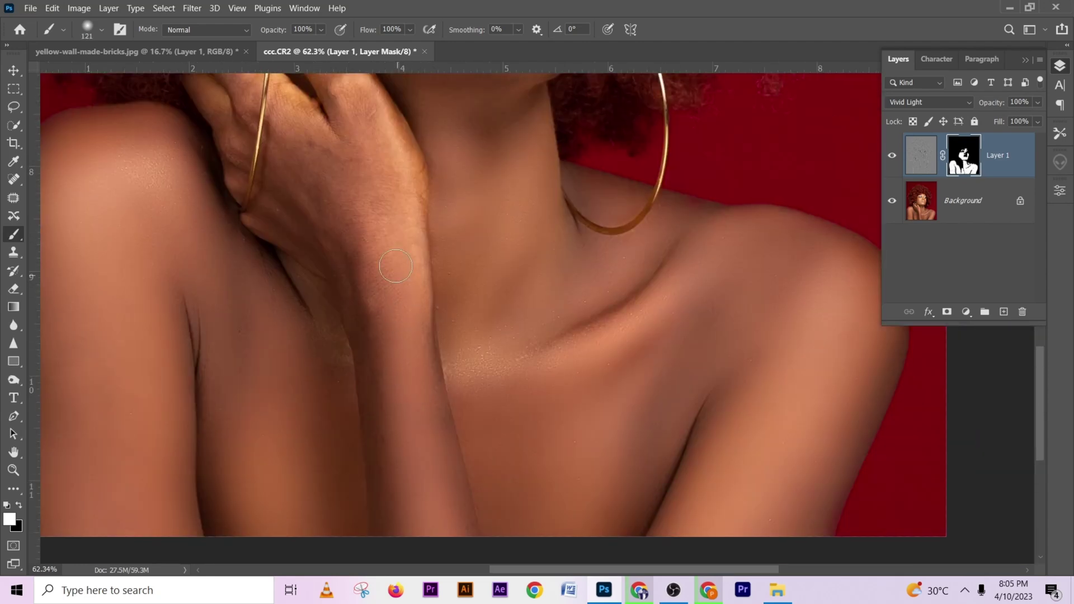
- Extend the mask painting over the back of the hand, reducing the brush to 50 pixels for the fingers
scroll(385, 329, up, 10)
scroll(385, 329, left, 1)
scroll(314, 386, down, 6)
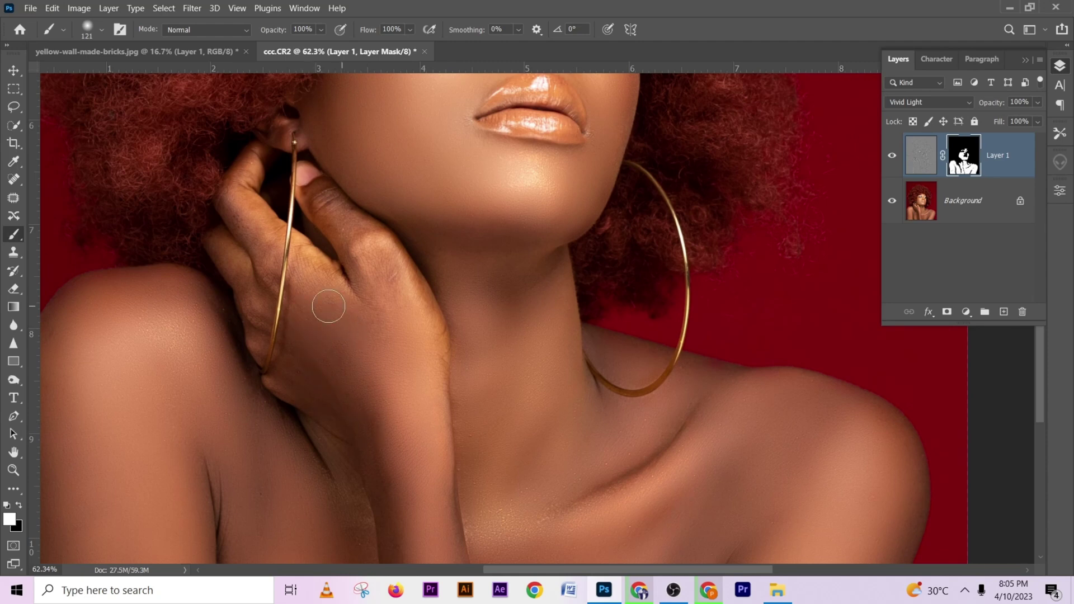
key(bracketleft)
key(bracketleft)
key(bracketleft)
key(bracketleft)
key(bracketleft)
key(bracketleft)
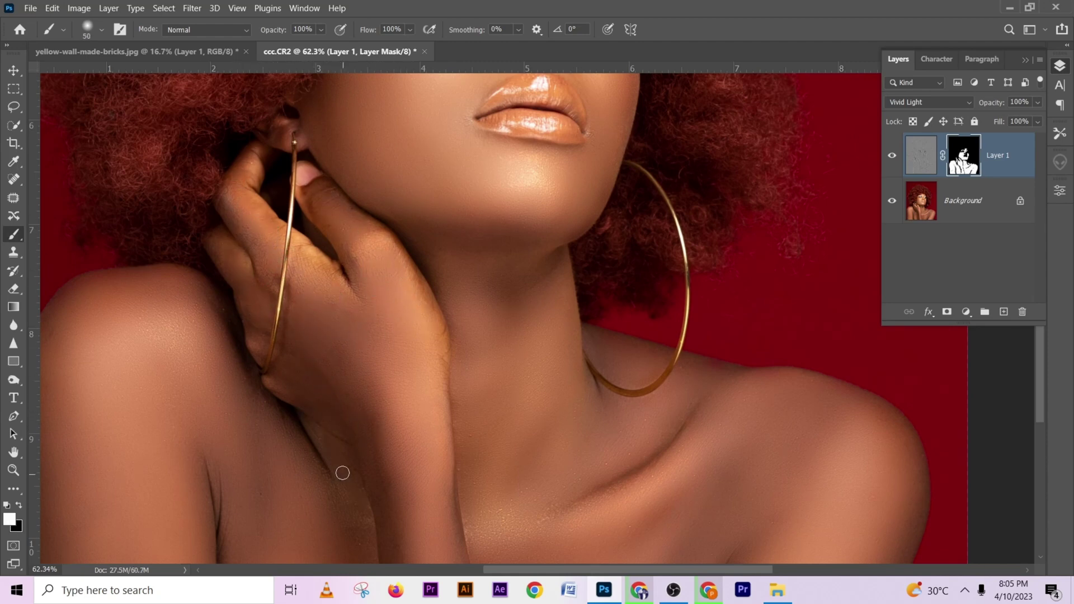
- Touch up the mask around the lower forearm and adjoining chest with an 80-pixel brush
key(bracketright)
scroll(345, 425, down, 3)
scroll(392, 381, down, 2)
key(bracketright)
key(bracketright)
scroll(436, 358, down, 2)
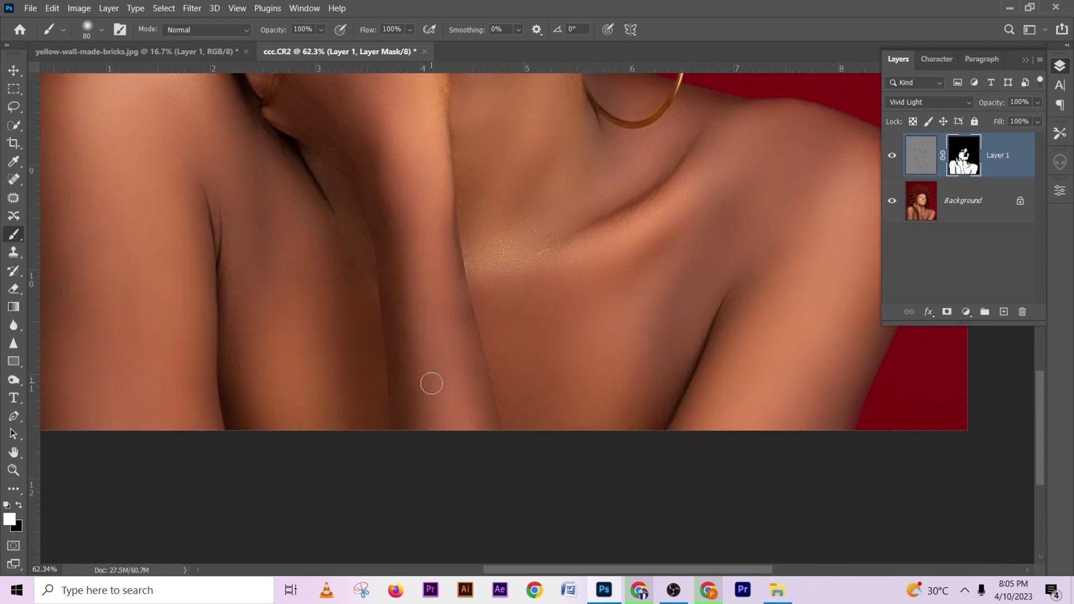
- Compare the portrait with and without Layer 1's smoothing, over the whole image and close up on the face
scroll(483, 415, down, 5)
key(s)
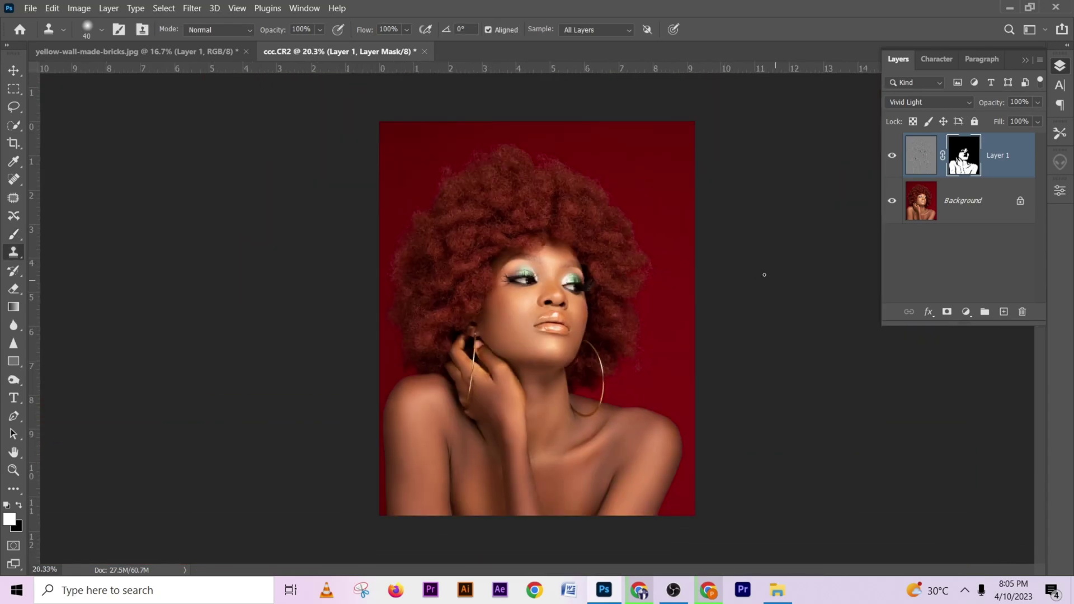
click(893, 156)
click(893, 156)
click(892, 157)
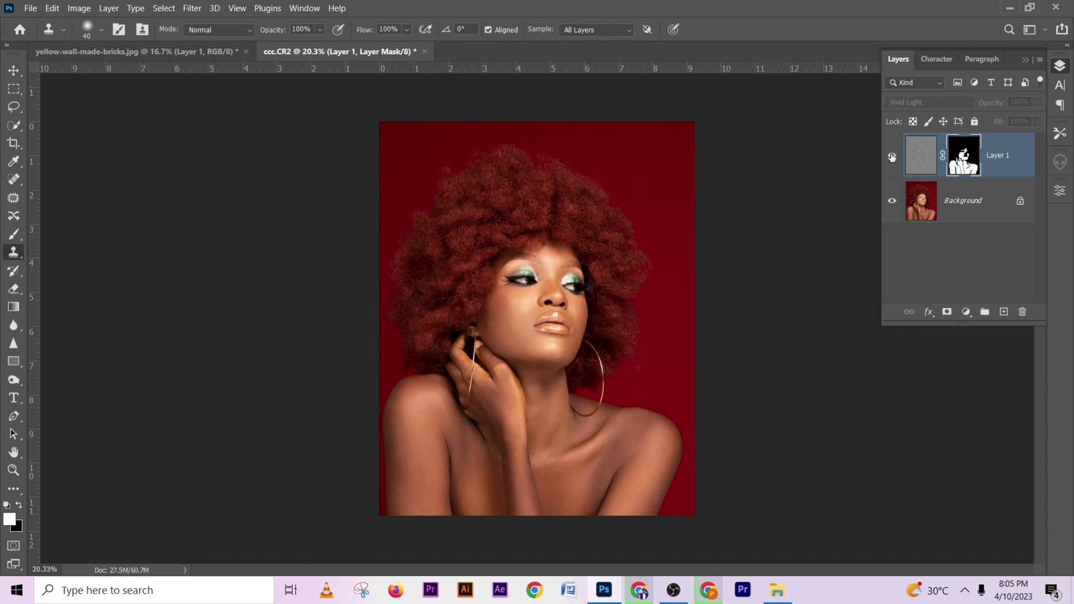
click(892, 157)
scroll(599, 179, up, 5)
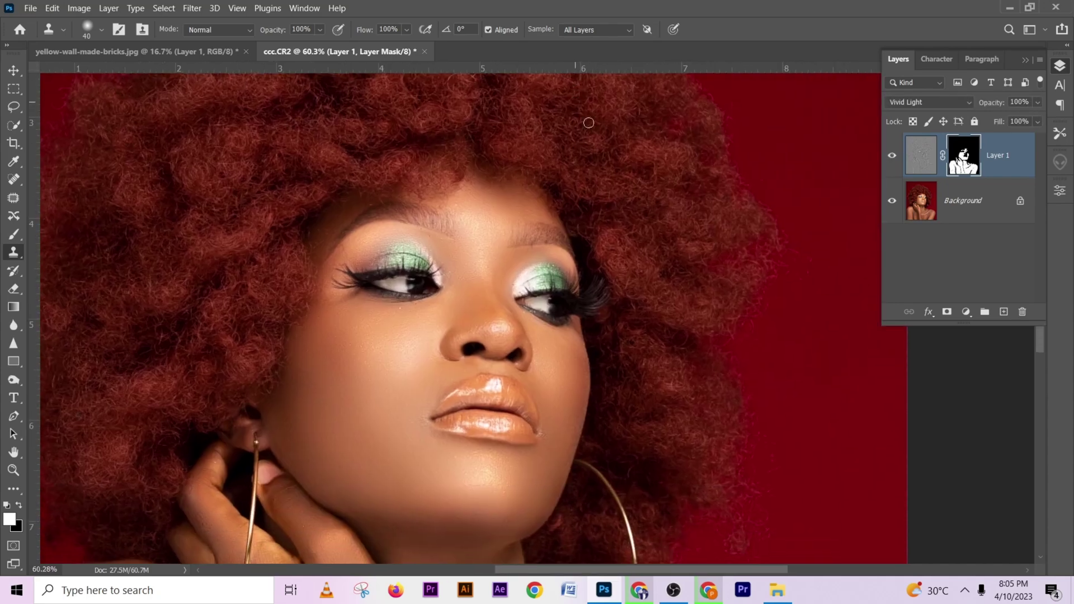
click(892, 157)
click(894, 158)
click(893, 157)
click(893, 157)
scroll(592, 184, down, 5)
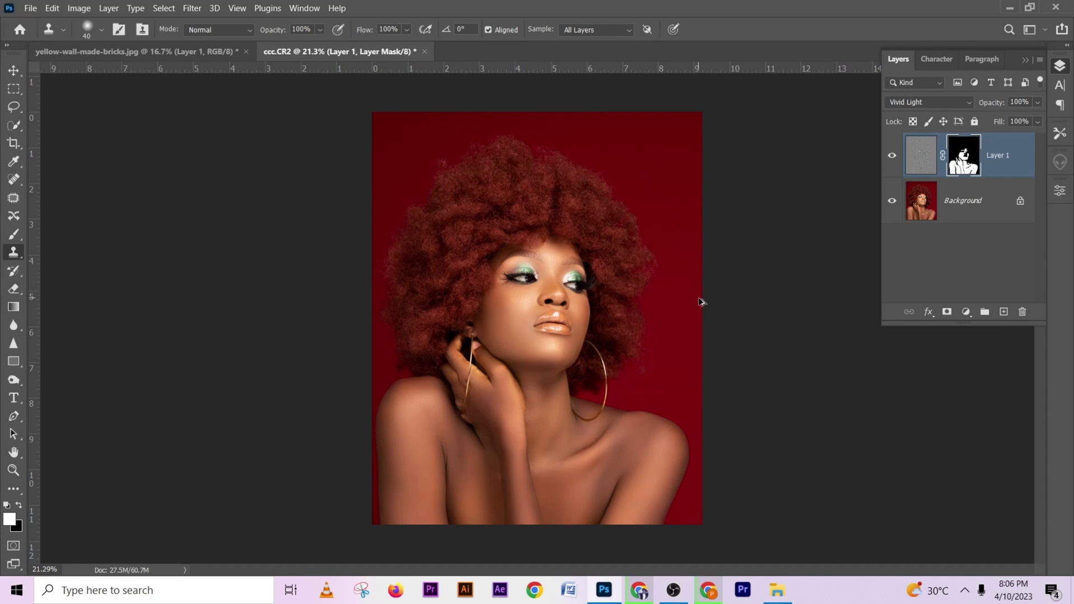
- Stamp all visible layers into a new top layer and add a Gradient Map adjustment layer above it
key(ctrl+shift+alt+e)
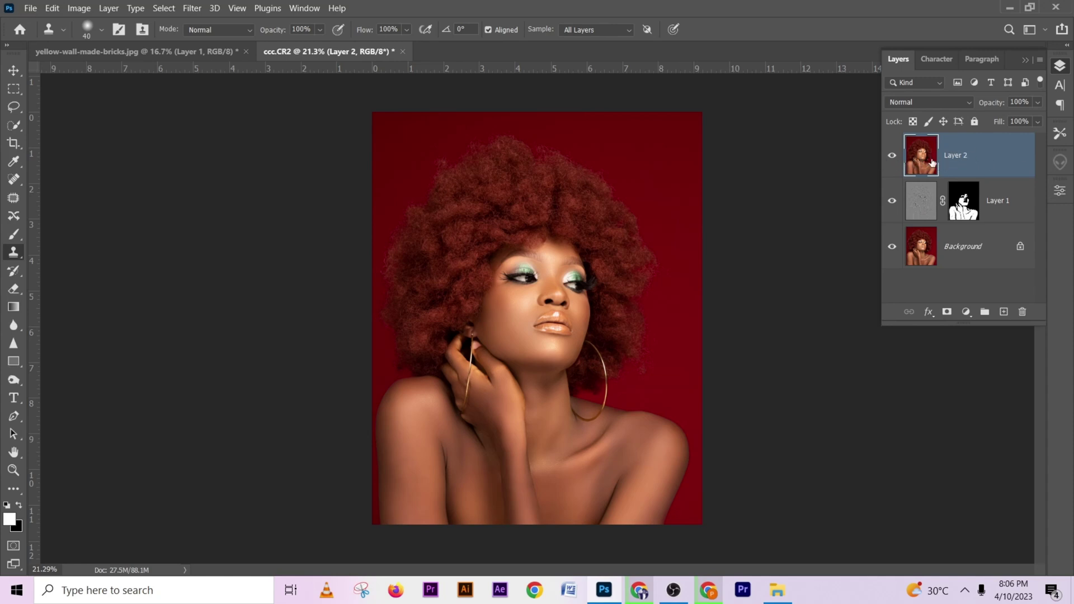
click(966, 312)
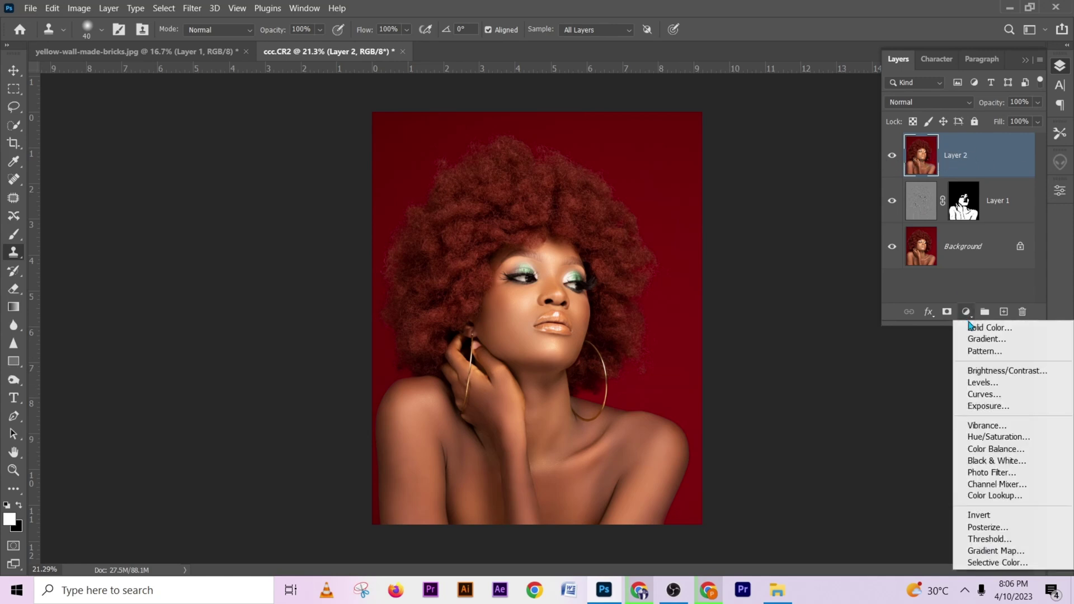
click(993, 551)
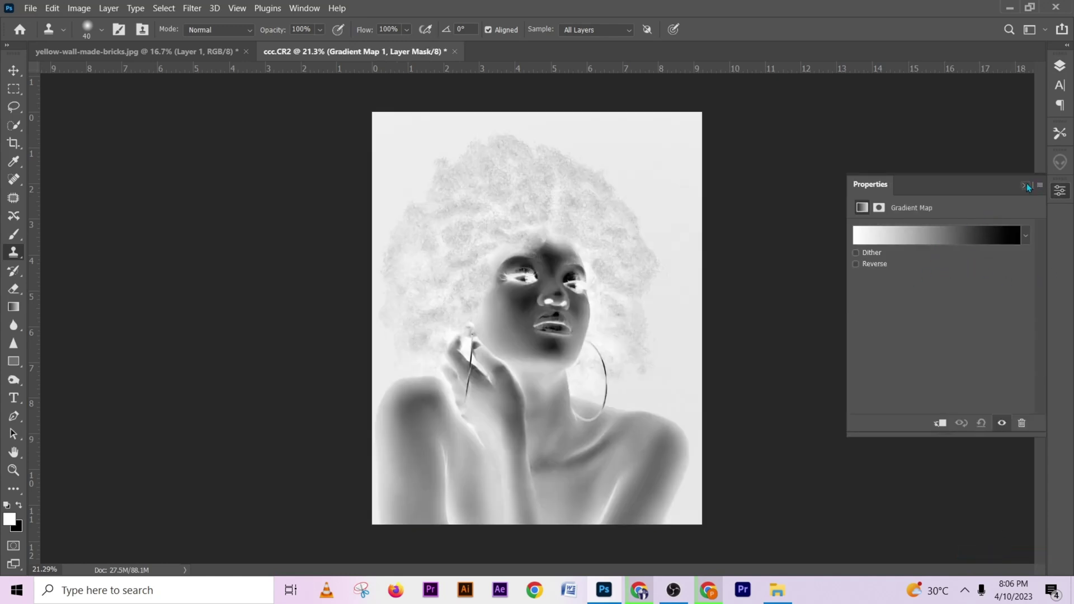
- Hide the Gradient Map layer and open its gradient for editing, with the portrait unobstructed for colour sampling
click(1026, 185)
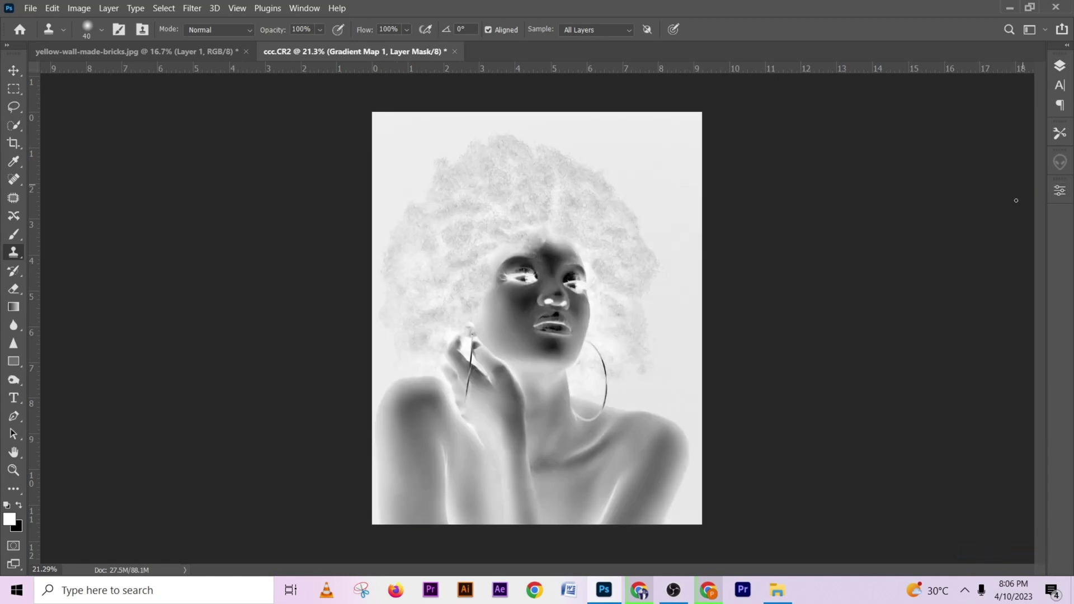
click(1060, 65)
click(892, 155)
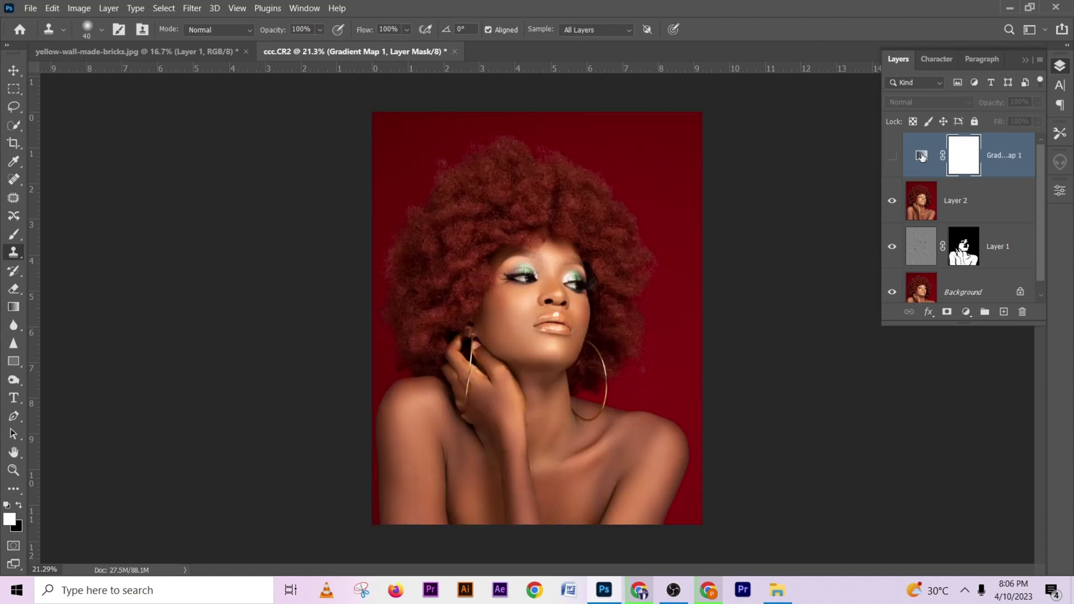
click(922, 156)
click(922, 233)
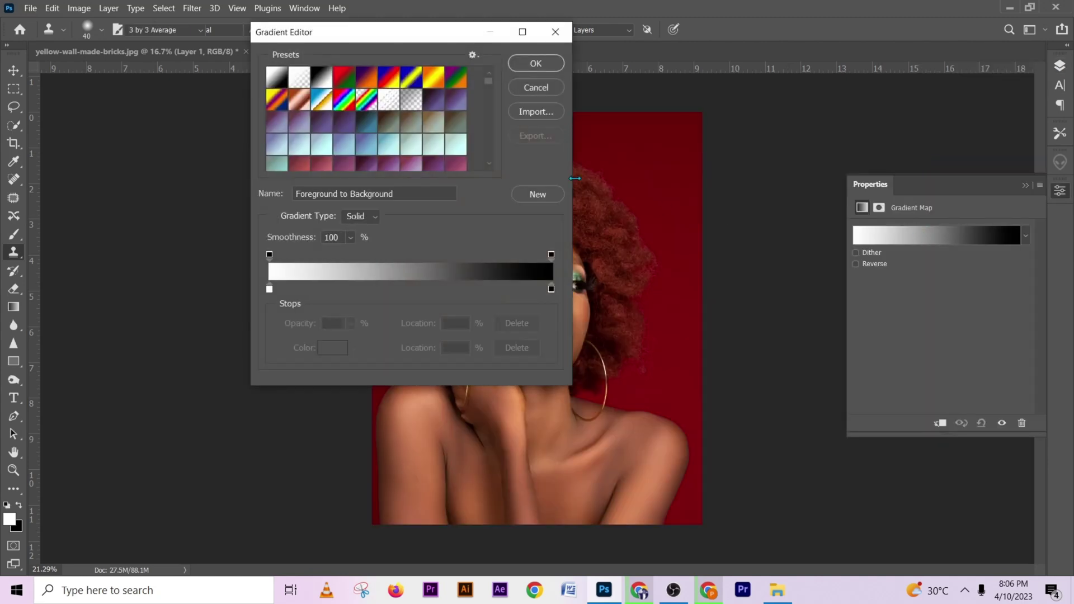
drag(433, 39, 227, 108)
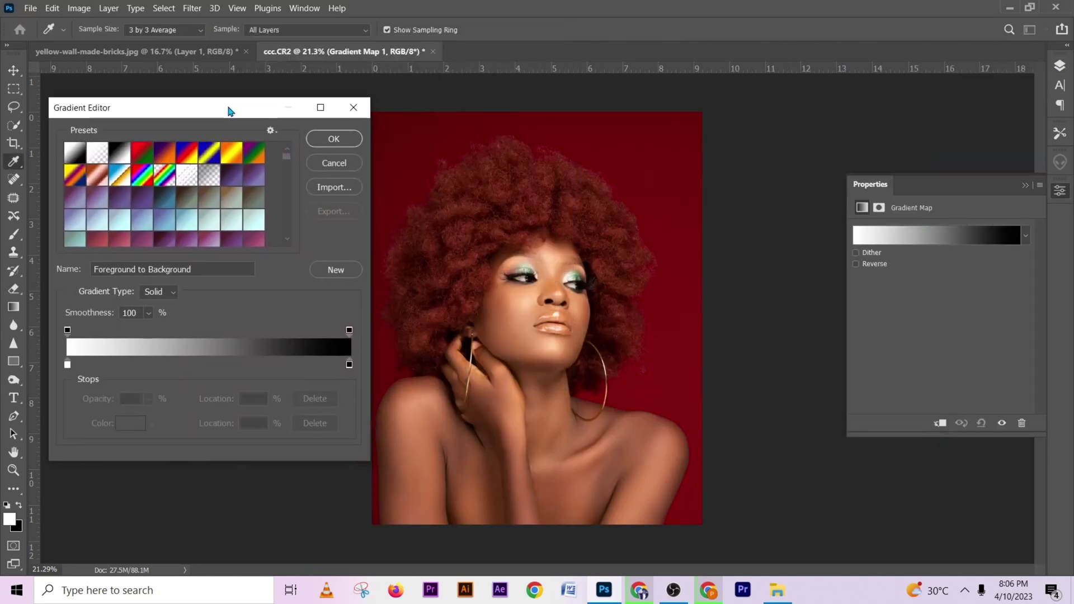
scroll(200, 180, down, 5)
scroll(200, 180, down, 10)
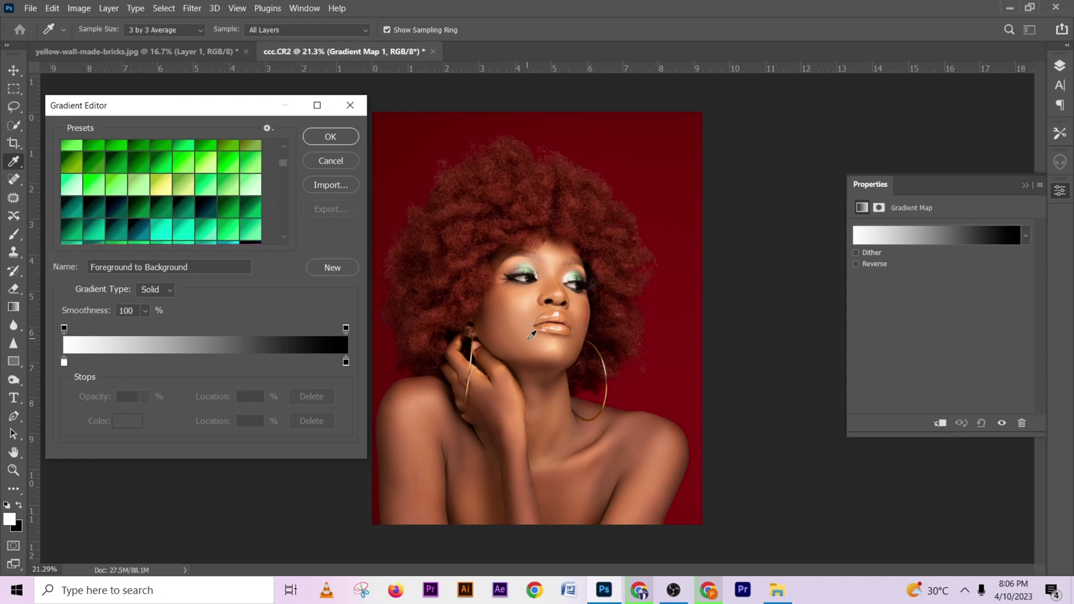
- Recolour the gradient's black end stop with a dark brown skin tone sampled from the body near the arm
click(346, 363)
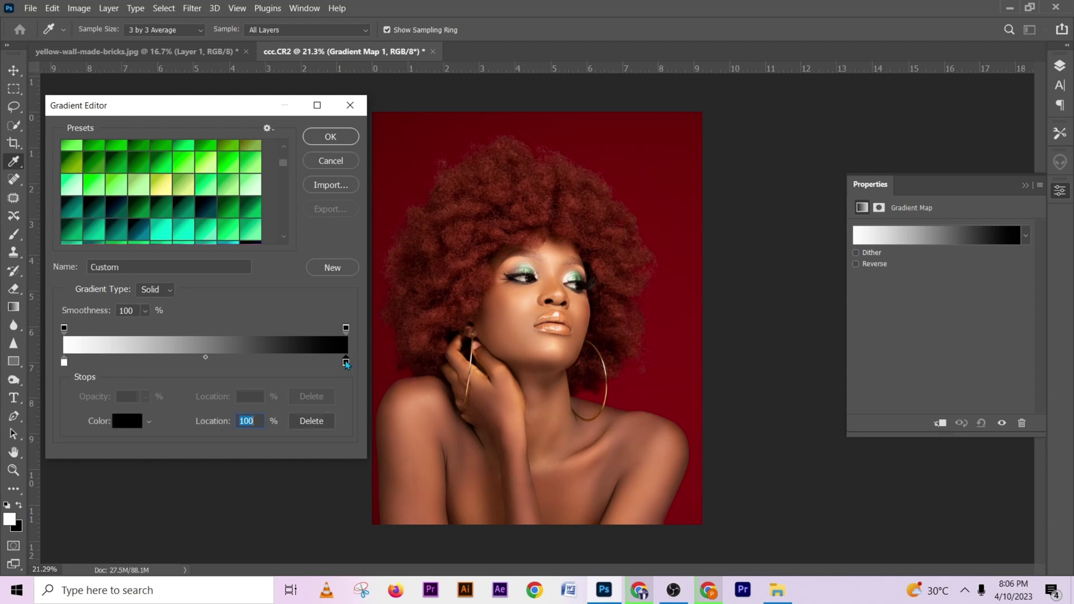
double_click(346, 363)
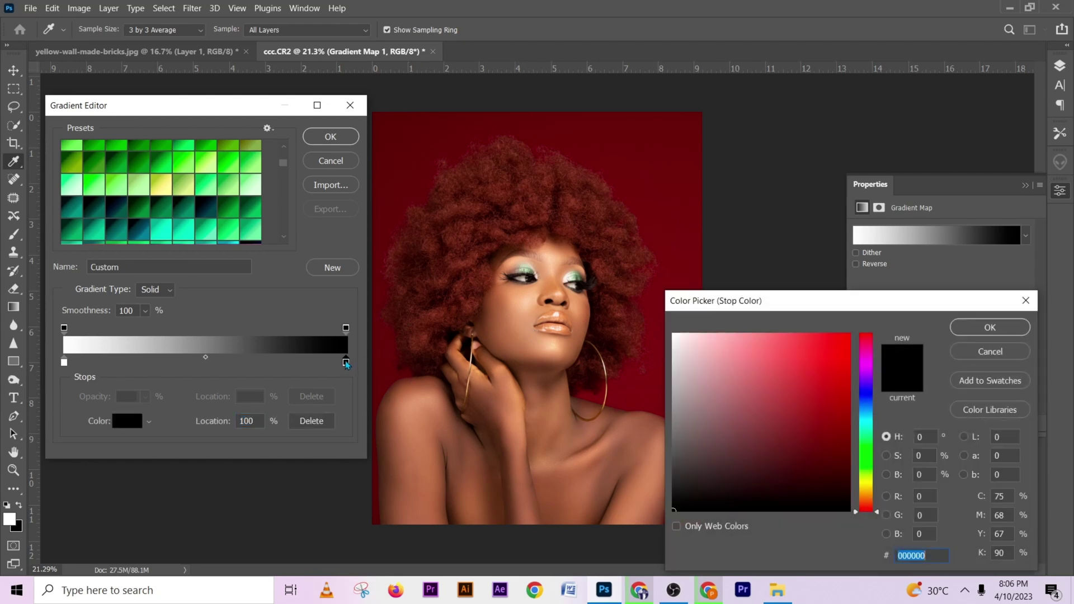
click(614, 467)
click(973, 329)
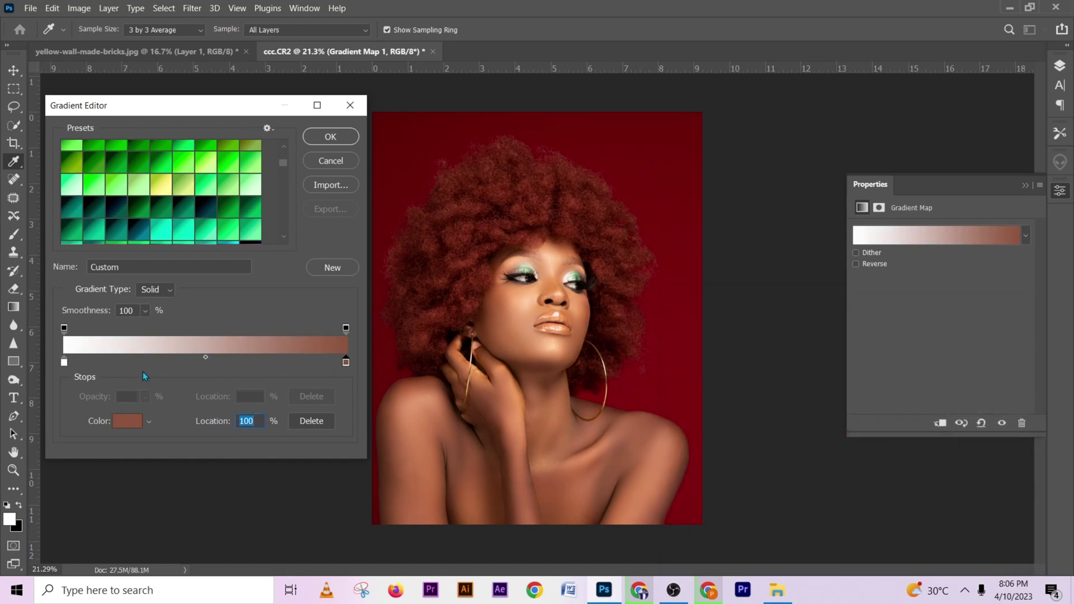
- Recolour the gradient's white end stop with the light skin tone efc7a0 sampled from the face
double_click(64, 362)
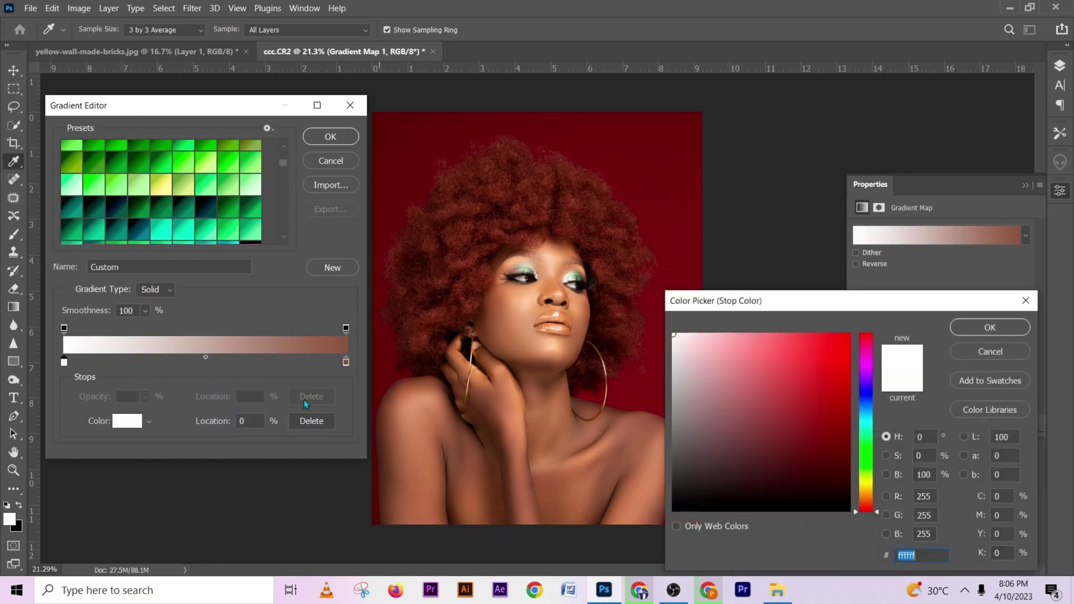
click(526, 298)
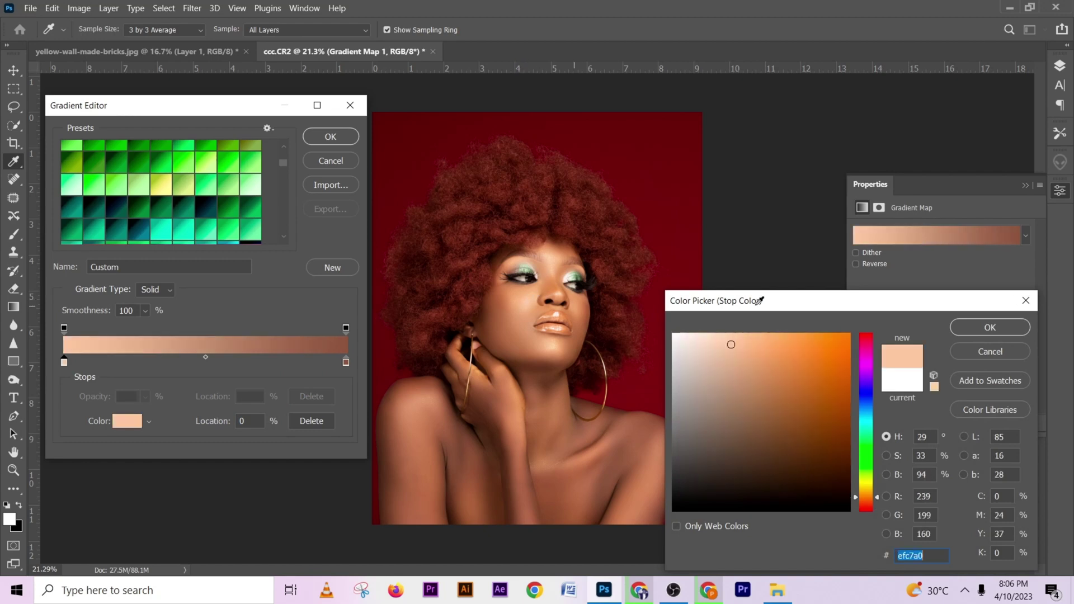
click(989, 327)
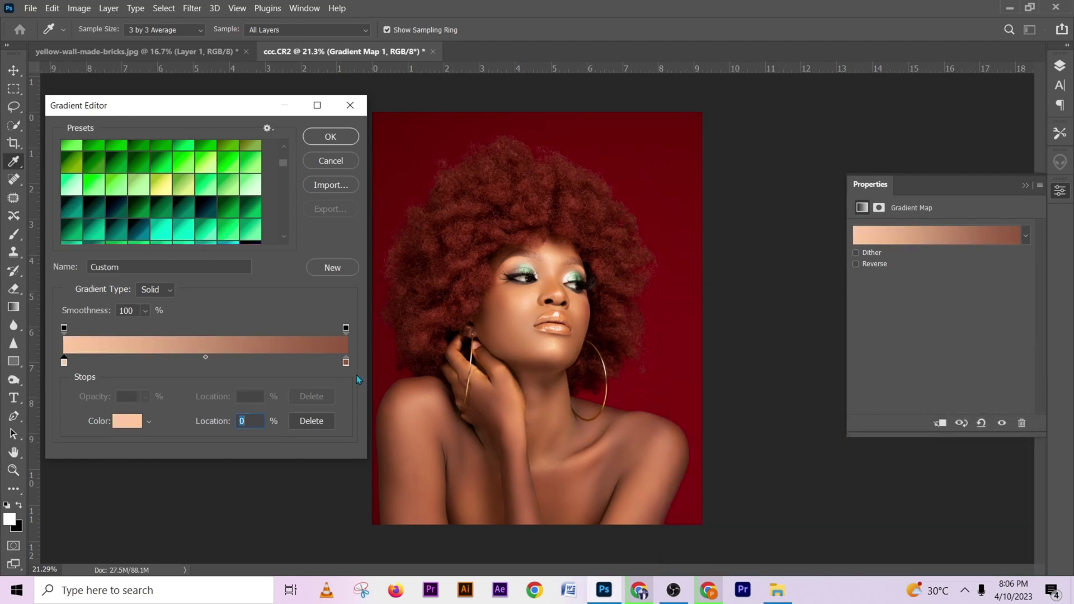
- Add a middle stop at 43% with the skin tone b57a56 sampled from the upper arm, and apply the gradient
click(187, 362)
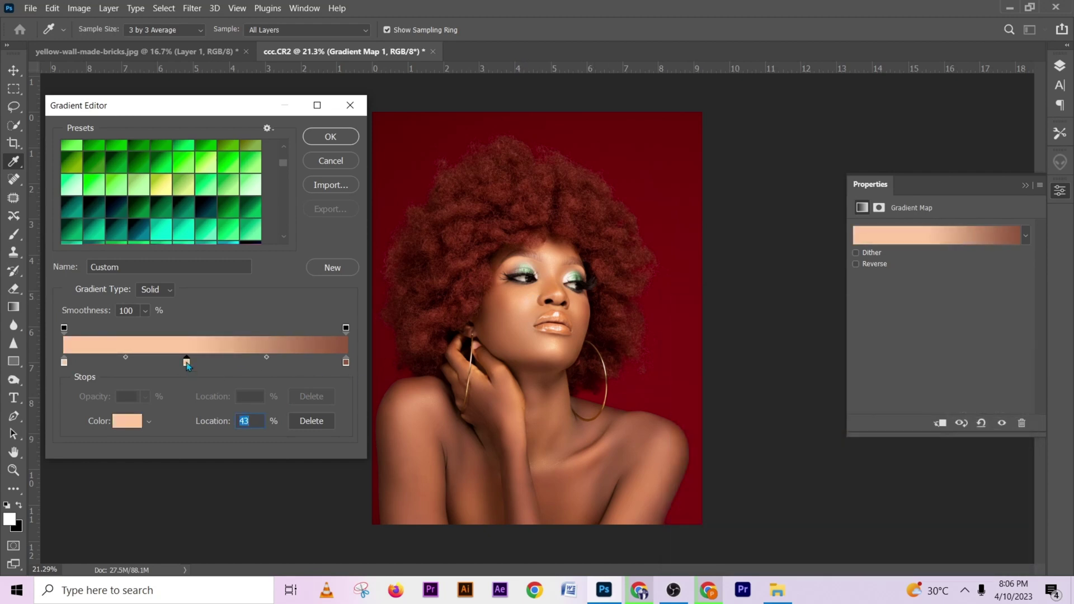
double_click(187, 363)
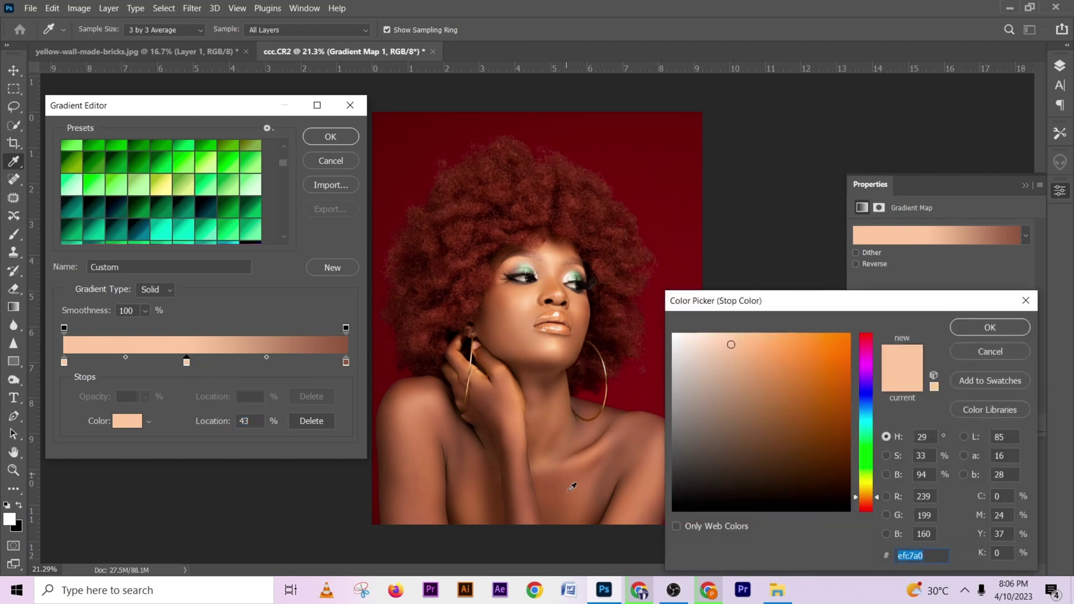
click(425, 440)
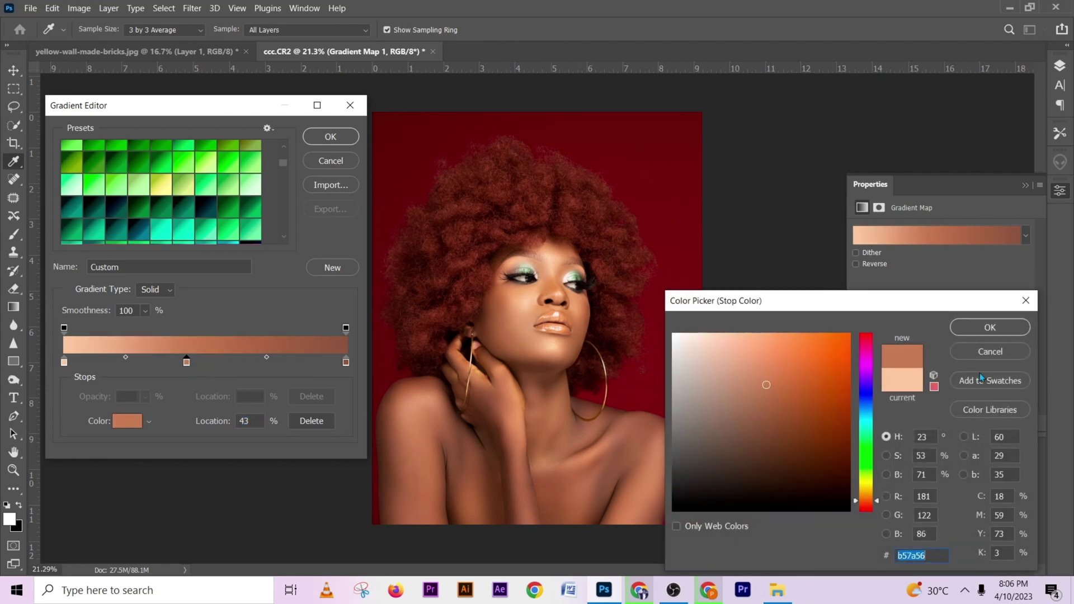
click(990, 328)
click(330, 138)
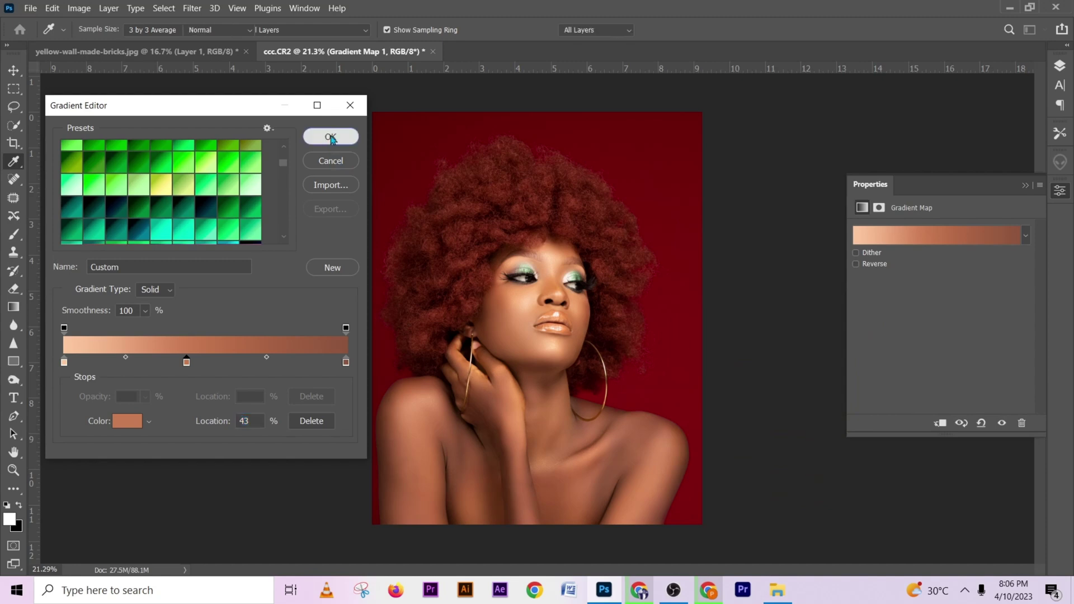
- Show the Gradient Map layer again and select its layer mask
click(1021, 184)
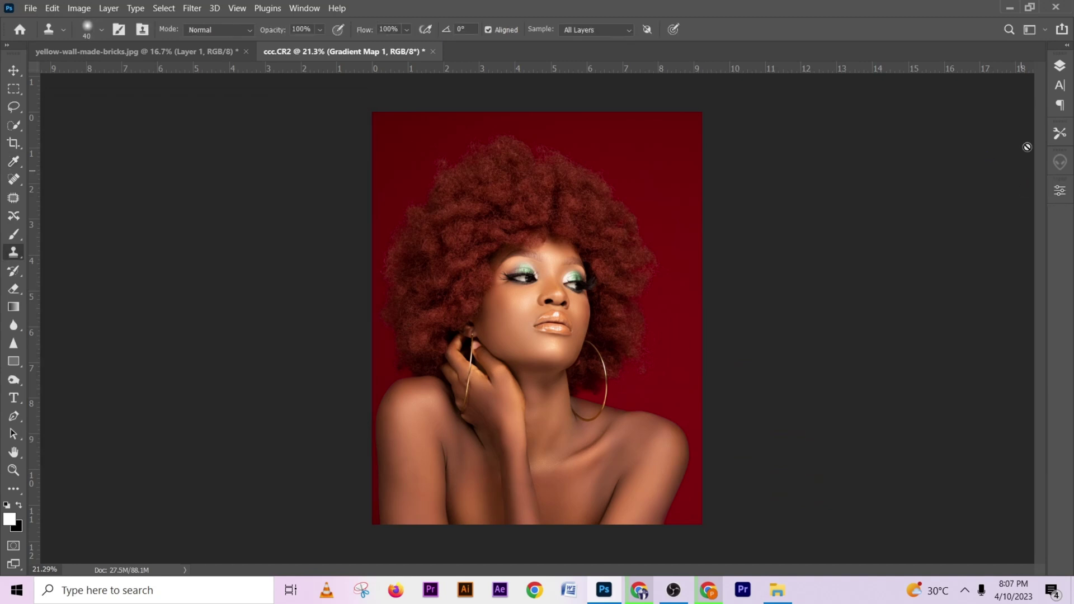
click(1057, 65)
click(892, 155)
click(963, 155)
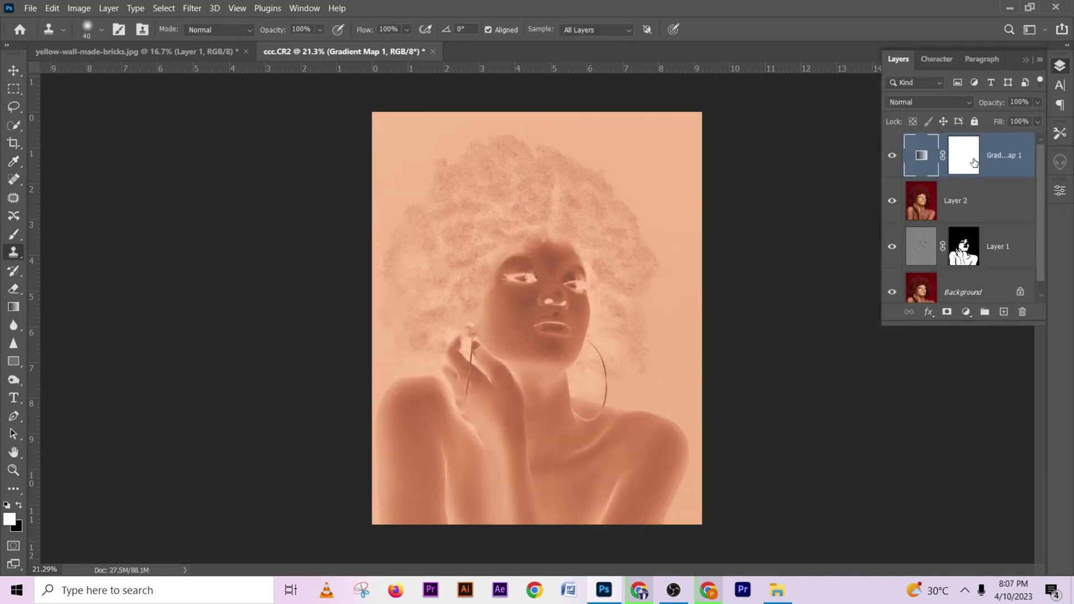
- Restrict the Gradient Map's mask to the skin using Color Range set to Skin Tones with a fuzziness of 24
click(164, 8)
click(200, 138)
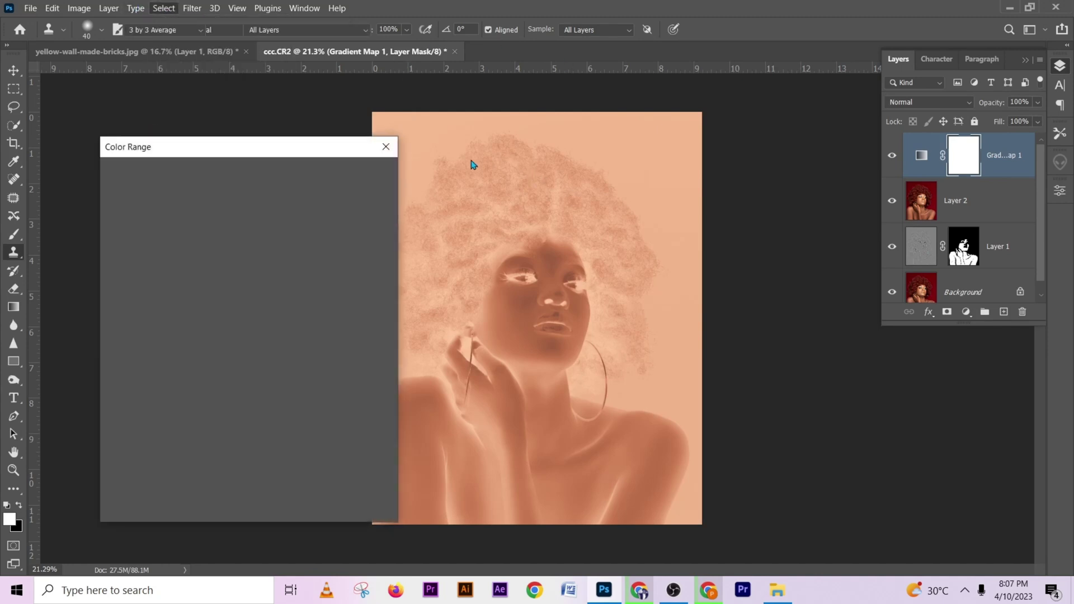
click(470, 163)
click(199, 170)
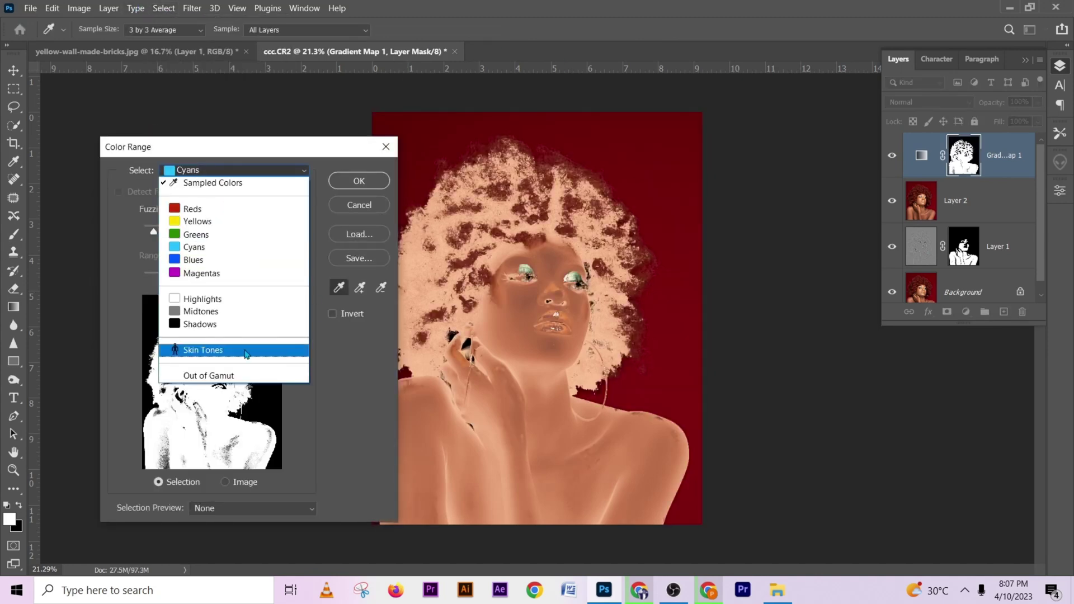
click(212, 351)
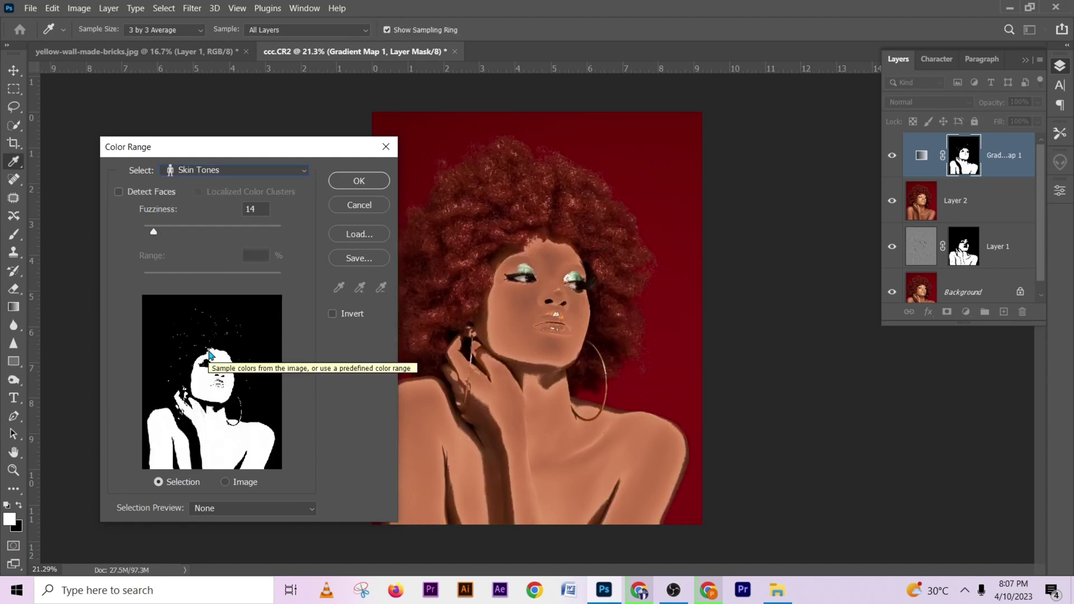
click(198, 172)
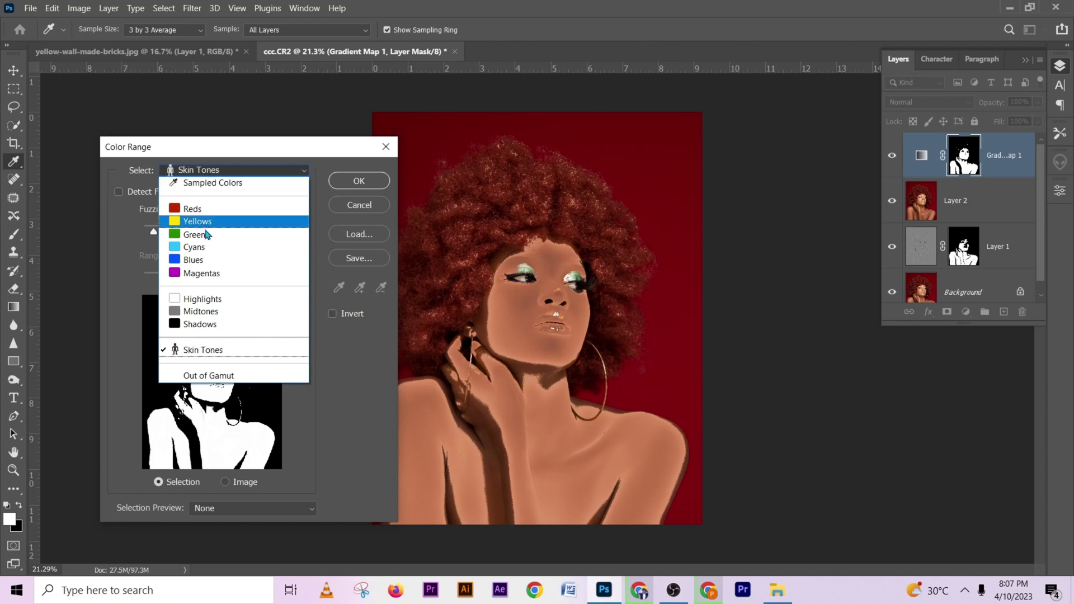
click(212, 183)
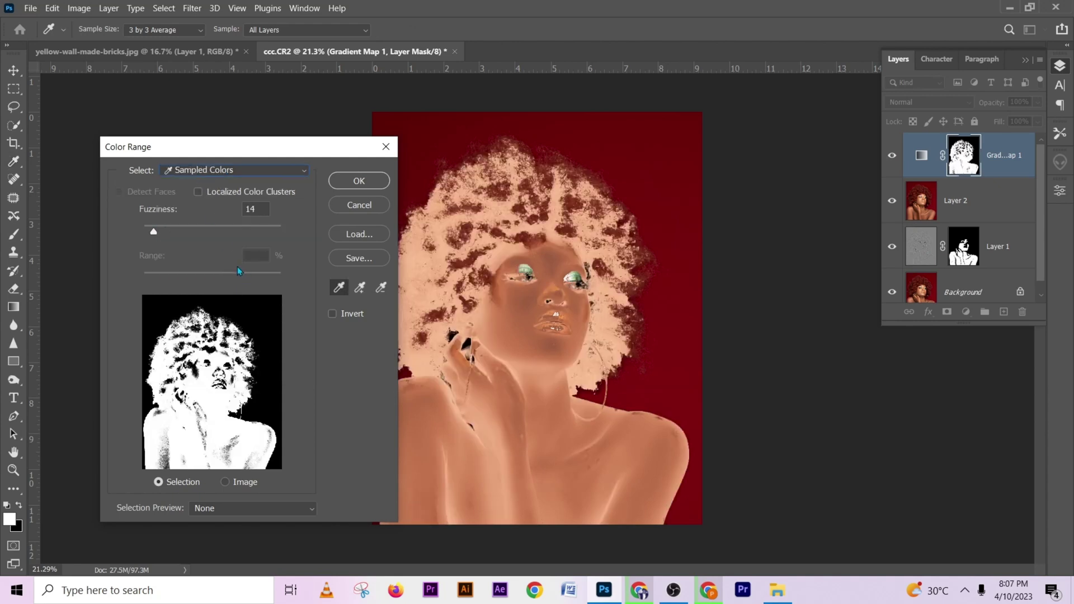
click(204, 167)
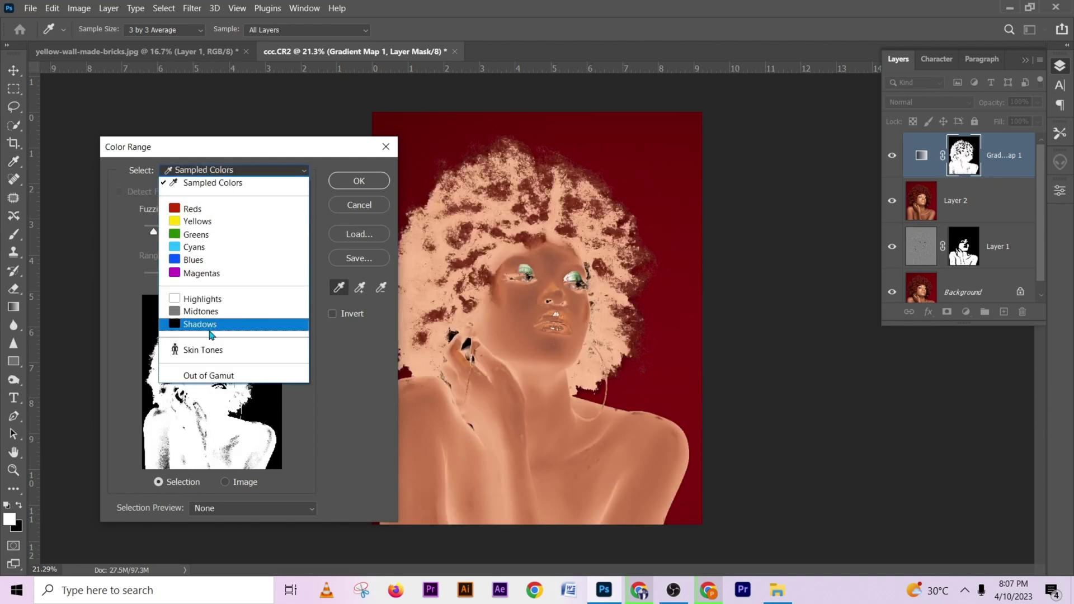
click(211, 349)
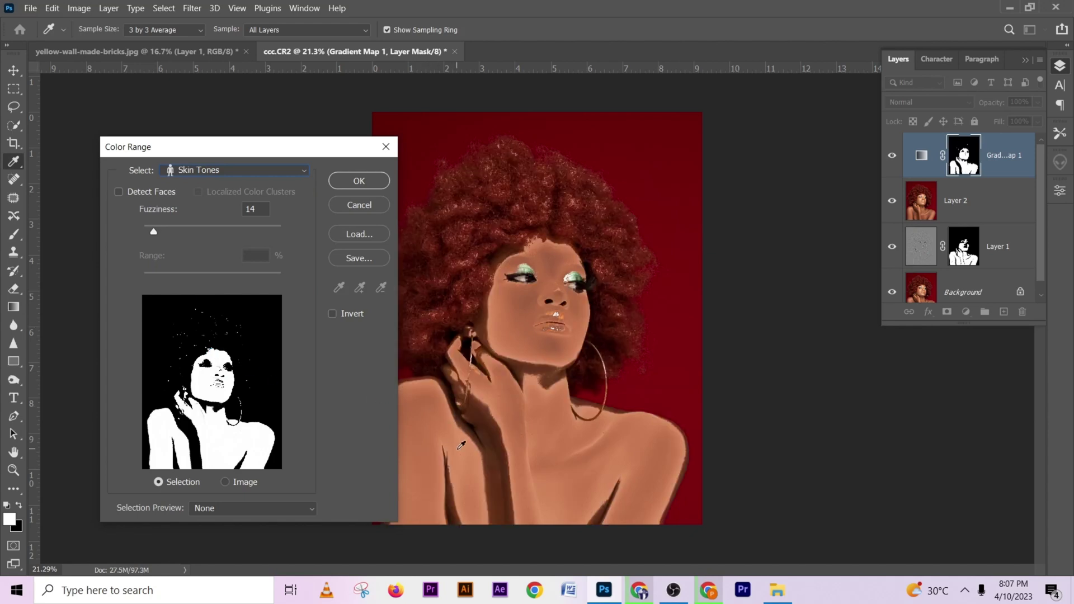
mouse_move(157, 231)
mouse_down()
mouse_move(176, 231)
mouse_move(162, 233)
mouse_up()
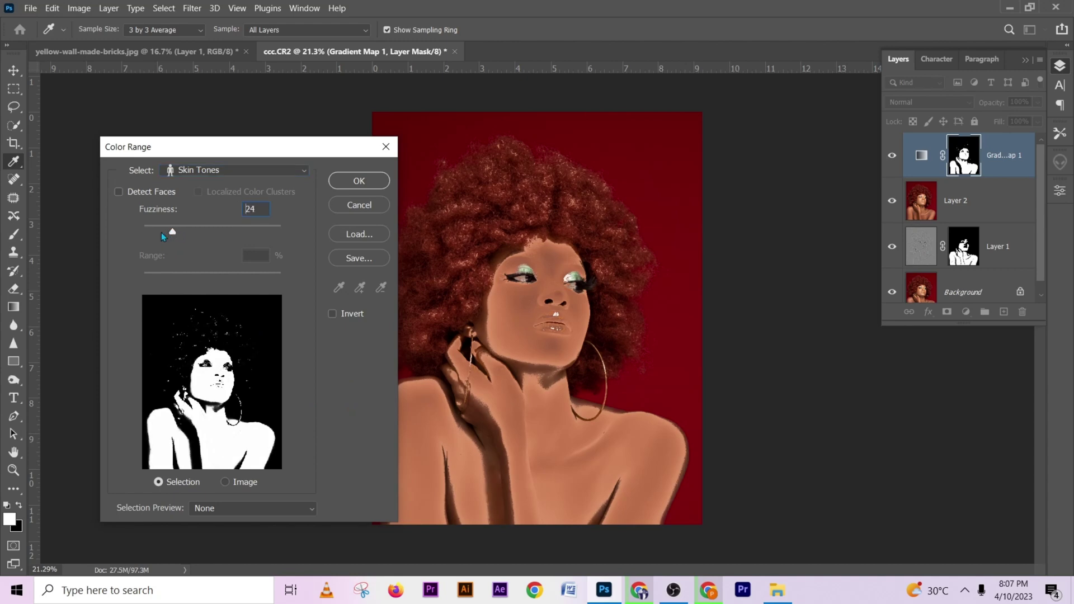
click(380, 183)
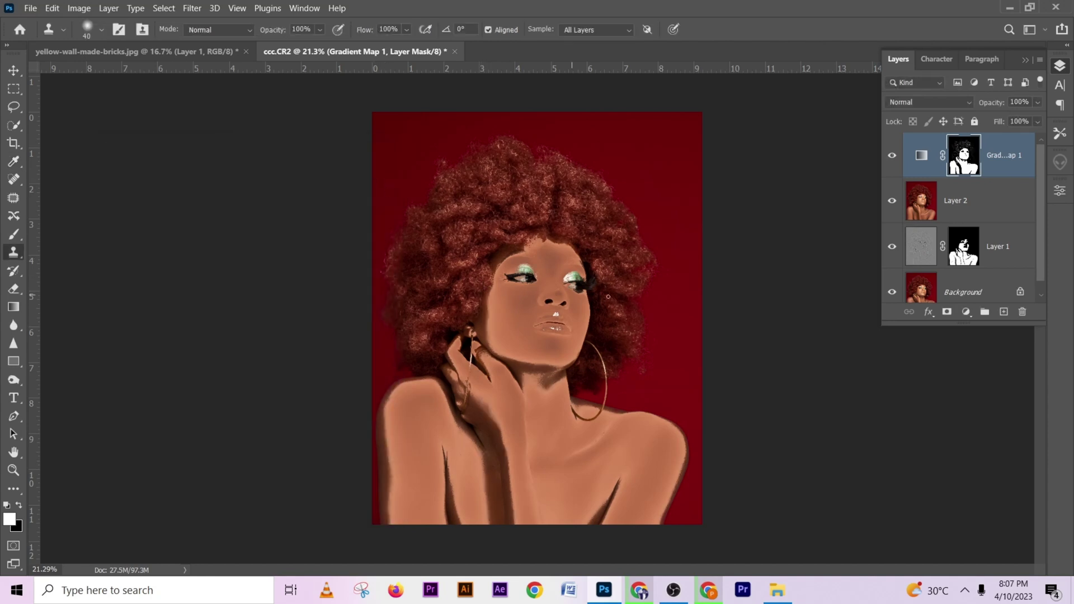
- Set the Gradient Map layer's blend mode to Color and its fill to 66%
click(906, 104)
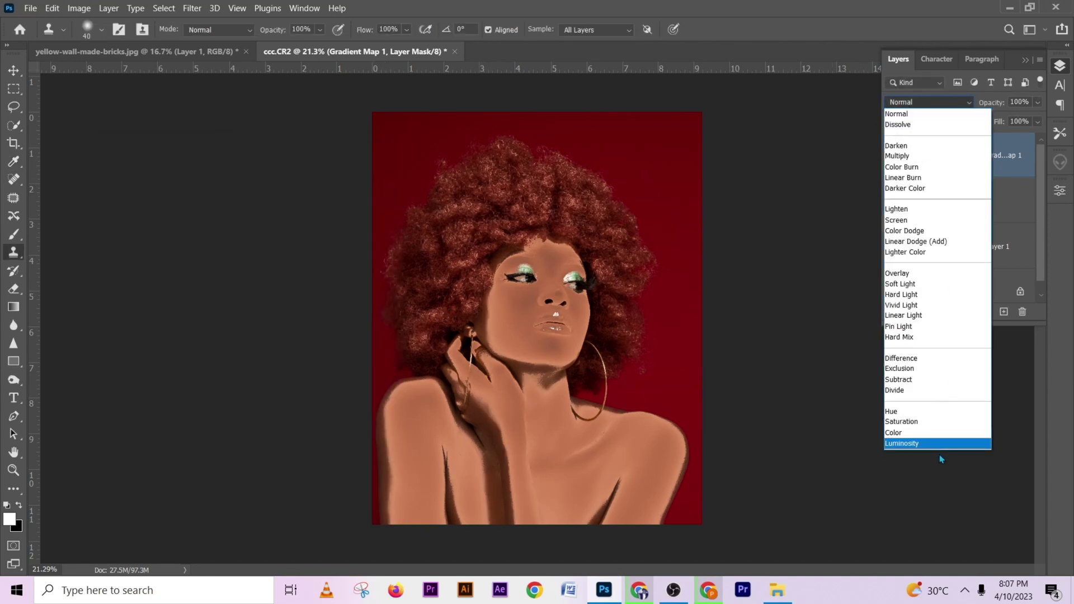
click(912, 434)
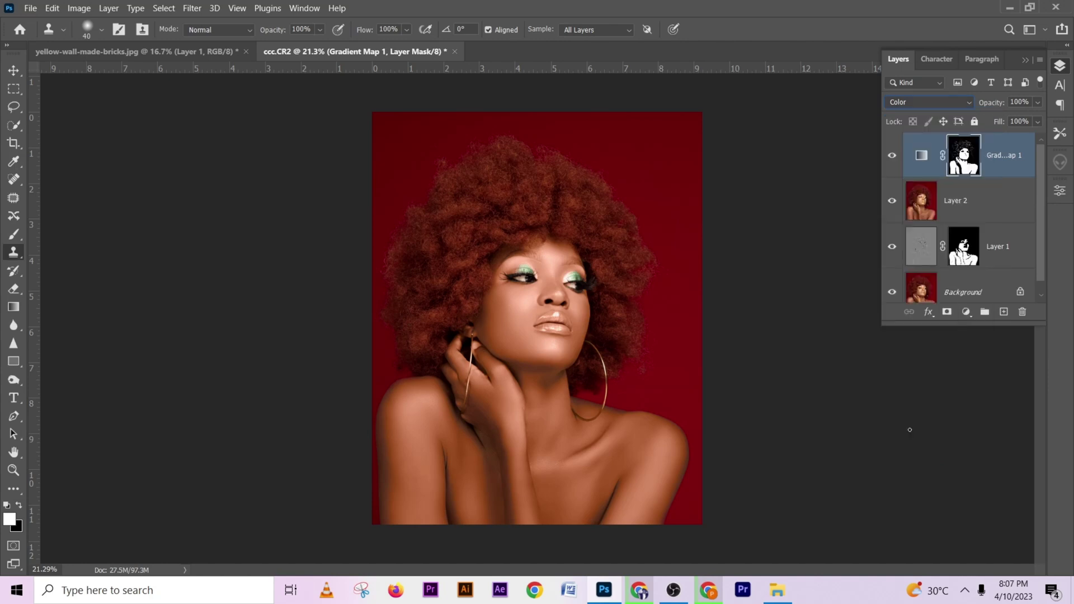
click(1038, 122)
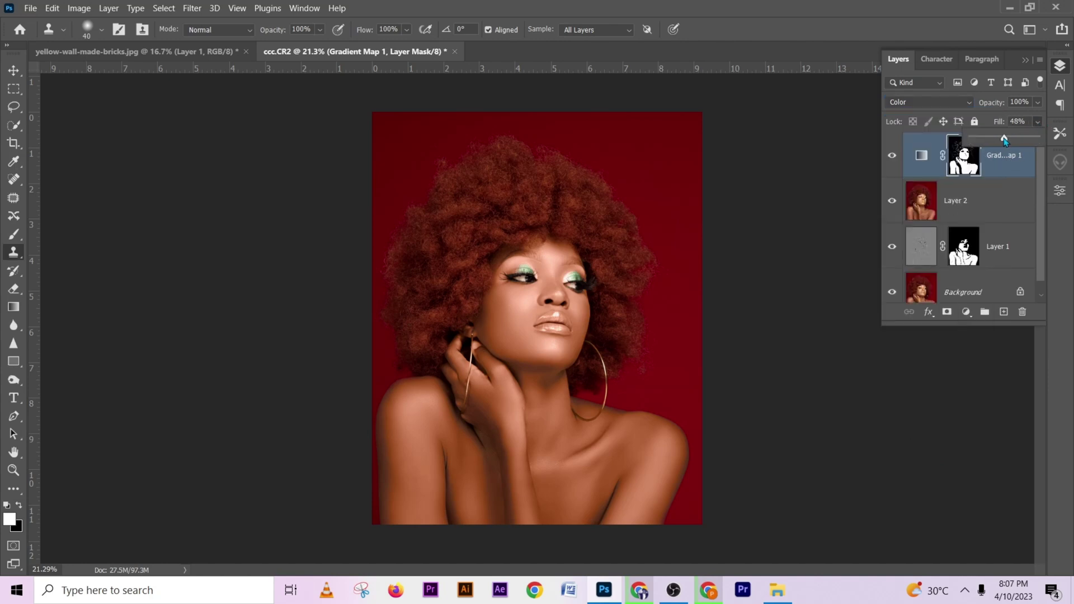
drag(1003, 143, 1006, 143)
click(894, 157)
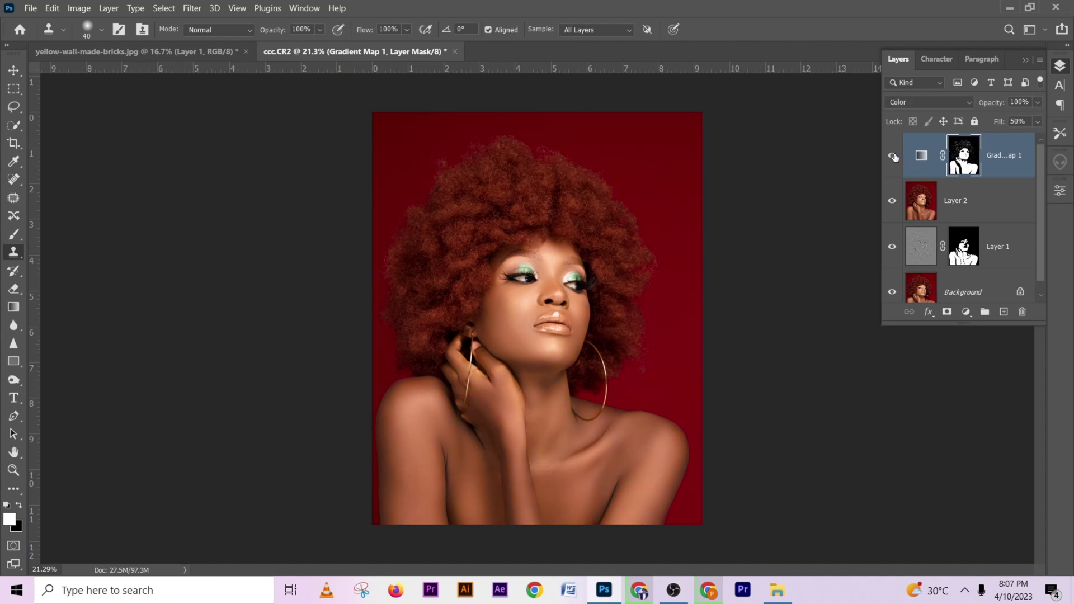
click(1036, 122)
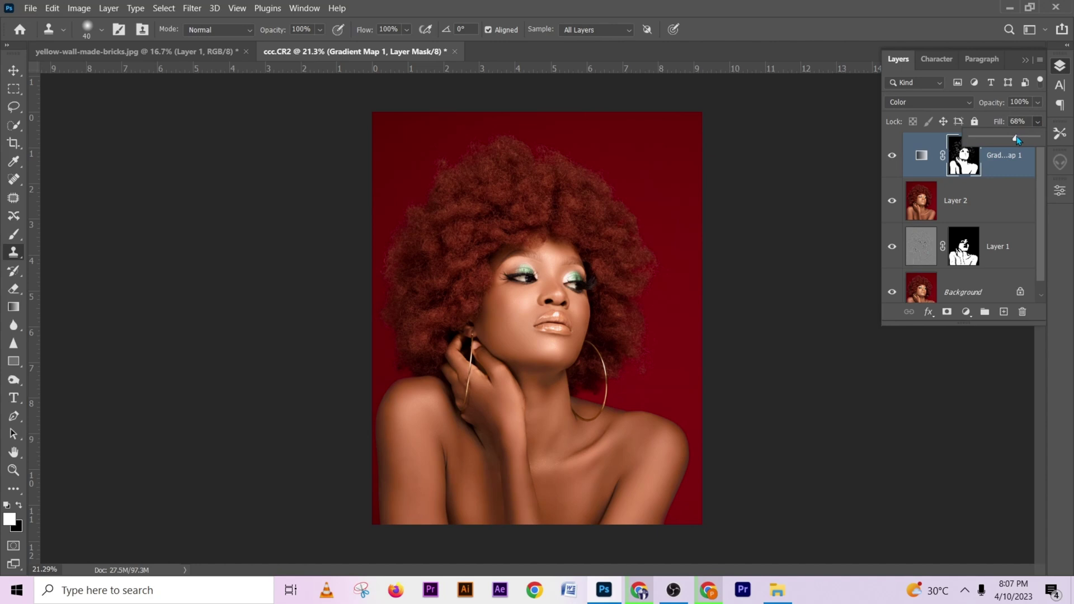
click(951, 176)
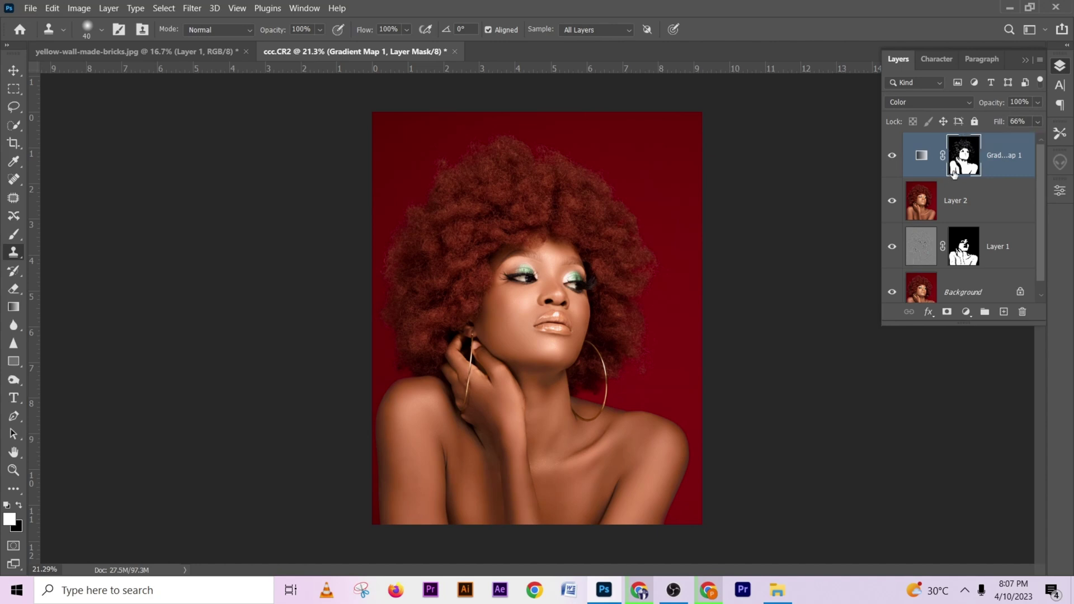
- Paint the Gradient Map's mask white over the cheek, forearm and chest with an enlarged soft brush
key(b)
scroll(558, 285, up, 2)
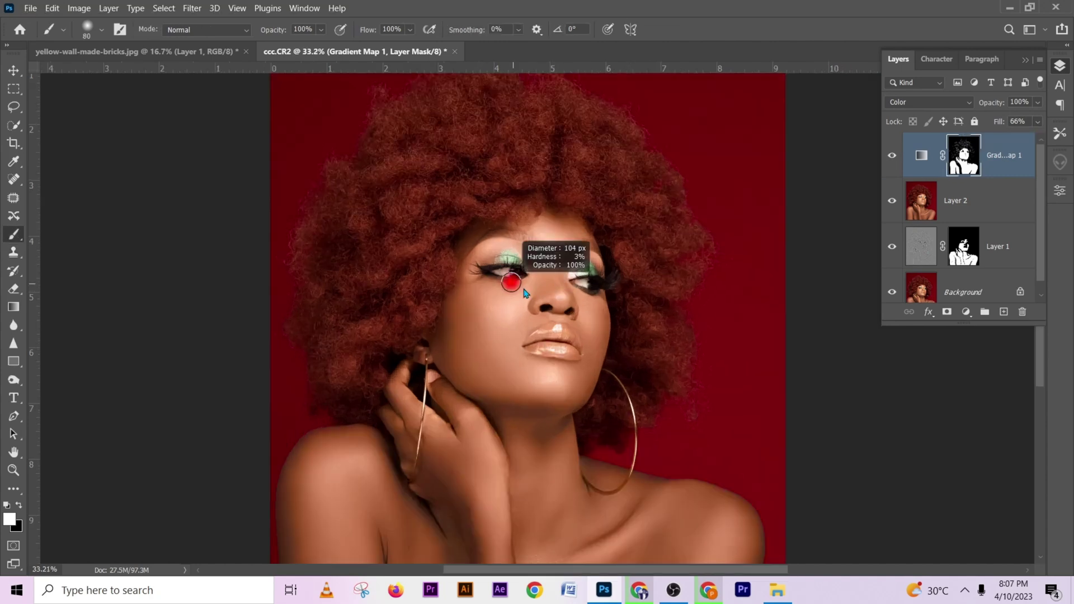
scroll(487, 319, up, 2)
drag(473, 357, 445, 359)
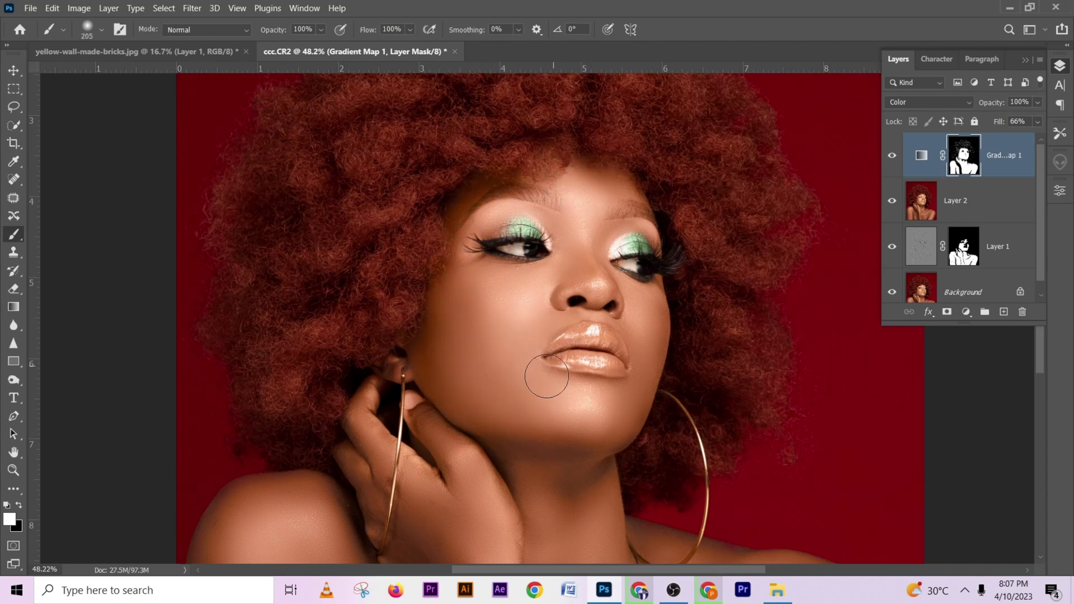
scroll(543, 380, down, 4)
scroll(468, 413, down, 2)
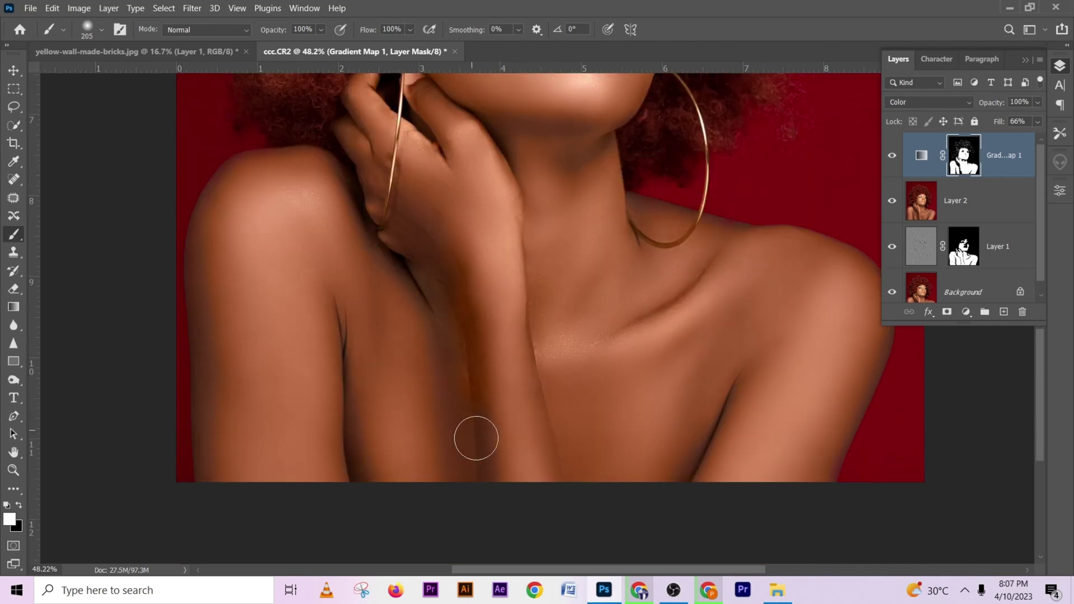
mouse_move(495, 434)
mouse_down()
mouse_move(504, 461)
mouse_move(477, 286)
mouse_move(464, 254)
mouse_move(430, 221)
mouse_move(405, 222)
mouse_move(471, 280)
mouse_move(409, 307)
mouse_move(416, 298)
mouse_move(443, 376)
mouse_move(415, 305)
mouse_move(330, 187)
mouse_move(388, 296)
mouse_move(263, 237)
mouse_move(244, 296)
mouse_move(228, 281)
mouse_move(231, 445)
mouse_move(247, 311)
mouse_move(285, 254)
mouse_move(657, 364)
mouse_up()
- Undo the mask painting, the fill and blend mode changes, and the Skin Tones mask of the Gradient Map layer
scroll(626, 391, up, 3)
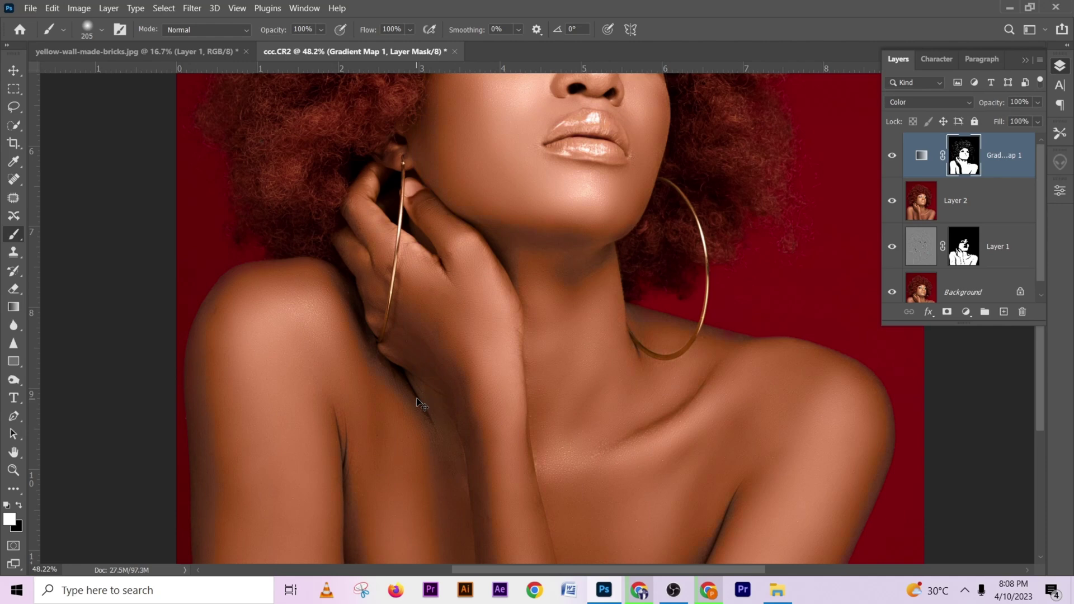
key(ctrl+z)
key(ctrl+z)
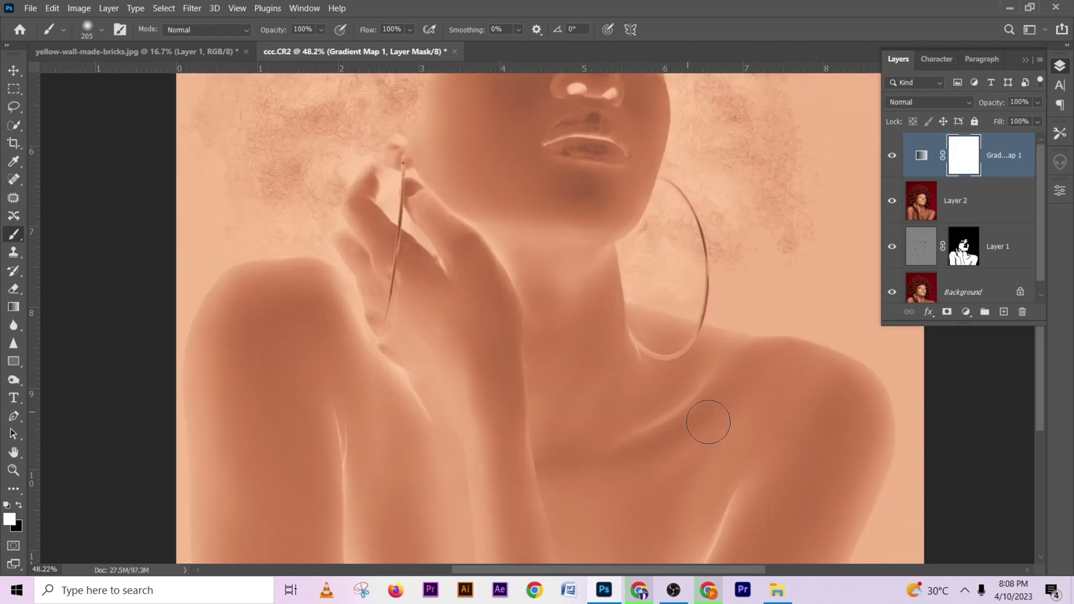
- Start a Sampled Colors Color Range on the Gradient Map's mask, sample the cheek skin, and switch to adding samples
scroll(708, 422, down, 3)
click(163, 8)
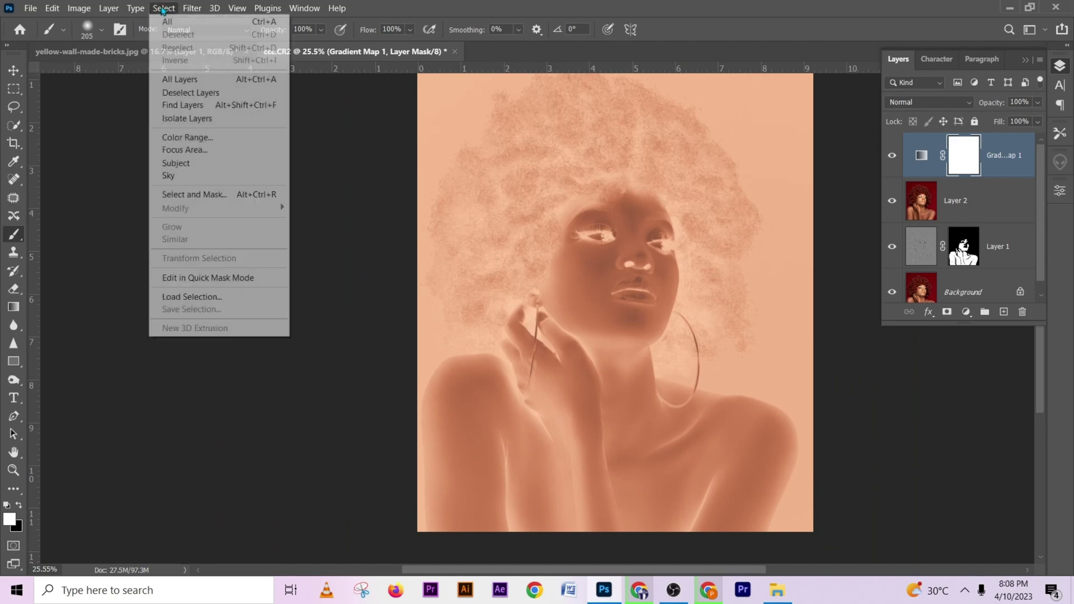
click(212, 139)
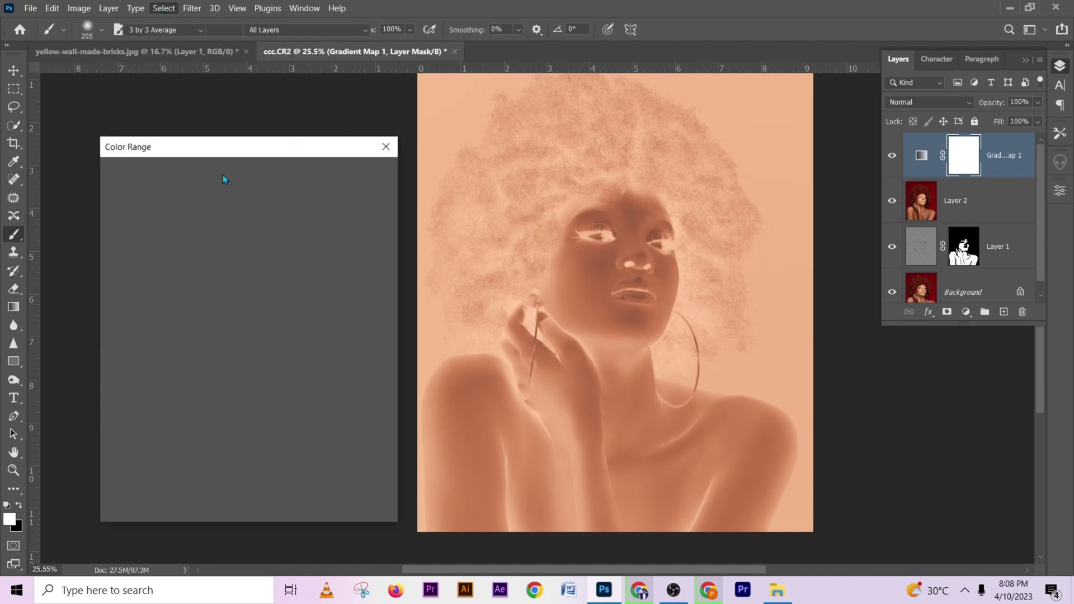
click(230, 170)
click(221, 182)
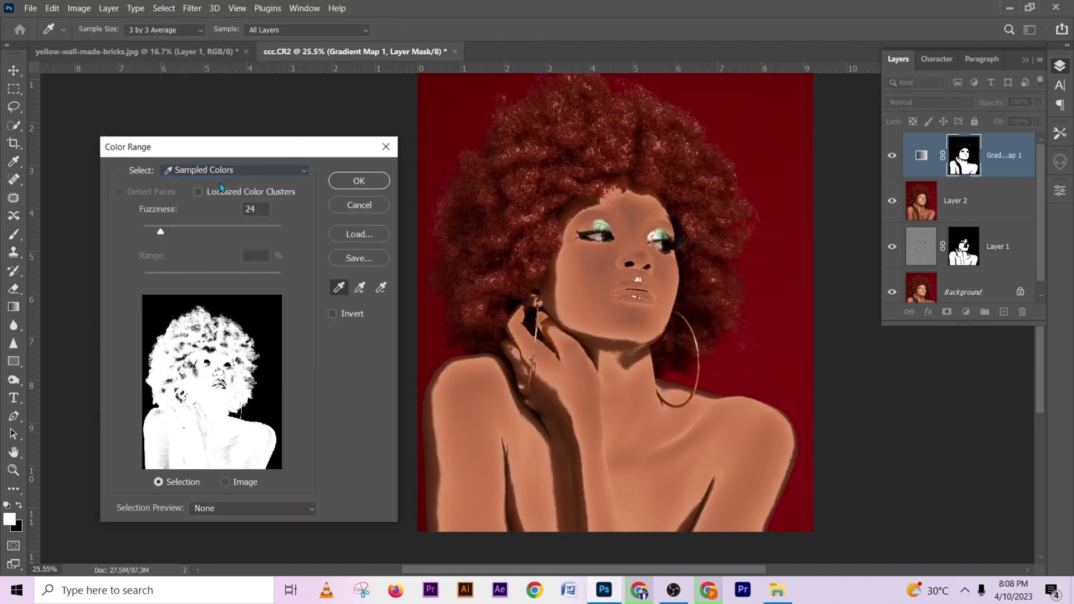
click(602, 301)
click(360, 289)
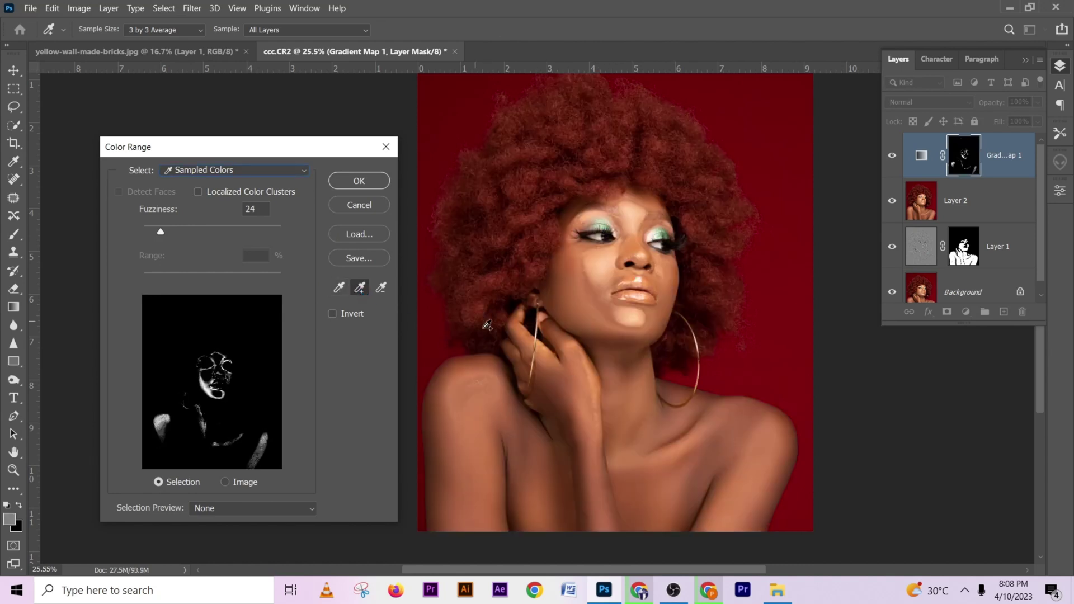
- Add skin samples from the cheek, chin, nose, hand and chest to the colour range and apply it to the mask
mouse_move(589, 306)
mouse_down()
mouse_move(602, 351)
mouse_move(601, 429)
mouse_up()
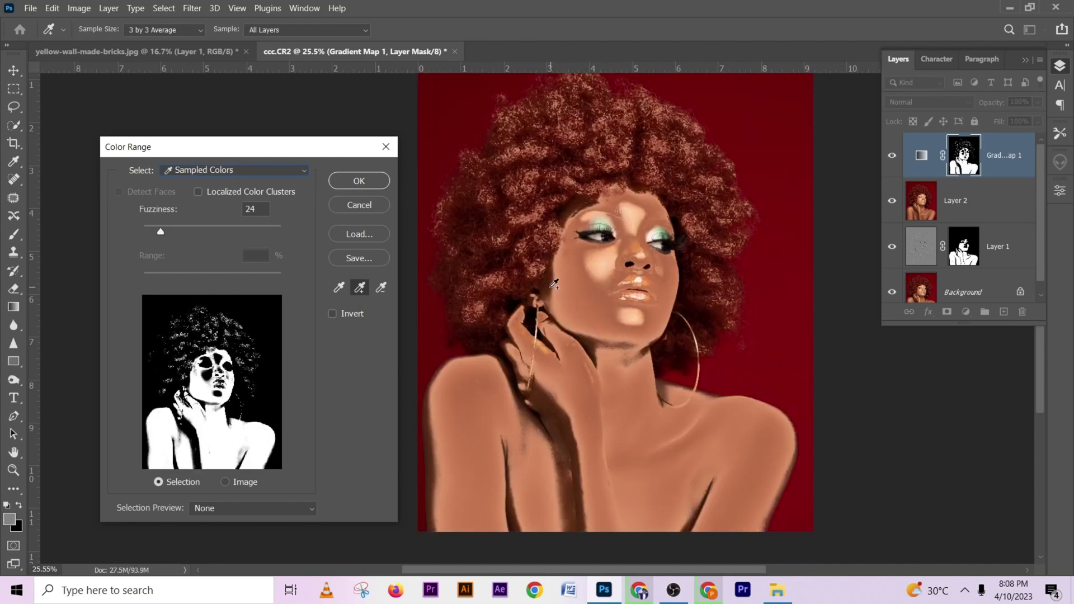
mouse_move(553, 285)
mouse_down()
mouse_move(603, 358)
mouse_move(600, 347)
mouse_move(556, 422)
mouse_move(565, 437)
mouse_move(543, 429)
mouse_move(580, 484)
mouse_move(561, 435)
mouse_move(580, 464)
mouse_move(637, 443)
mouse_up()
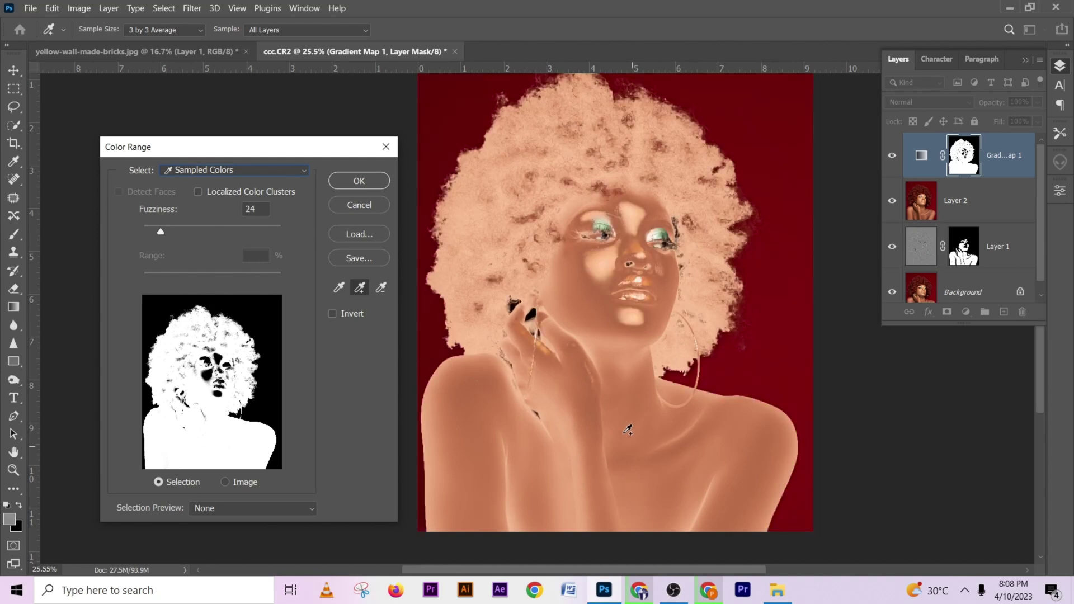
click(638, 325)
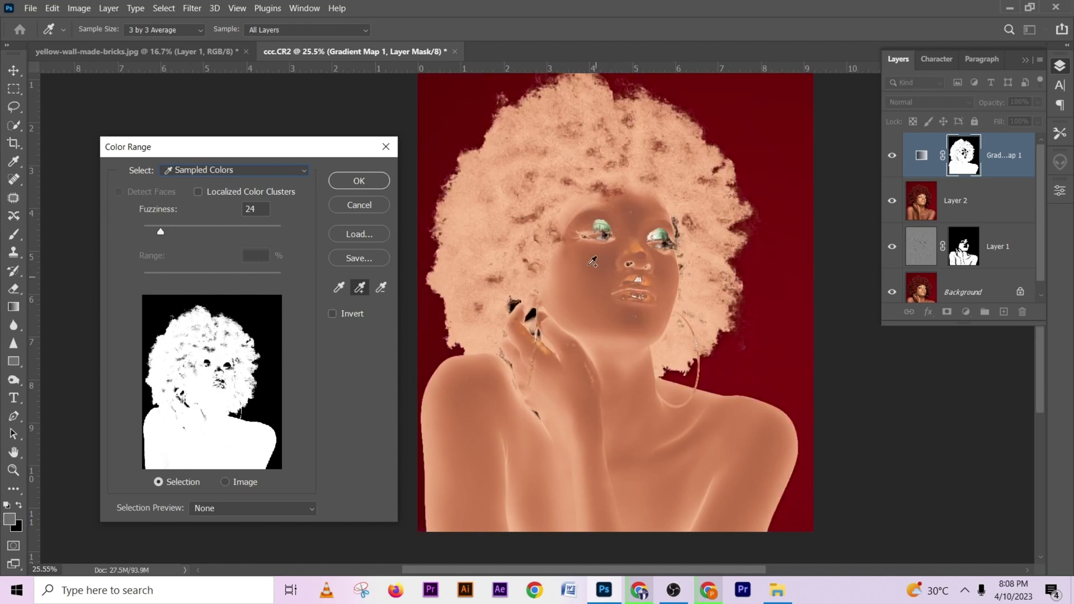
click(638, 240)
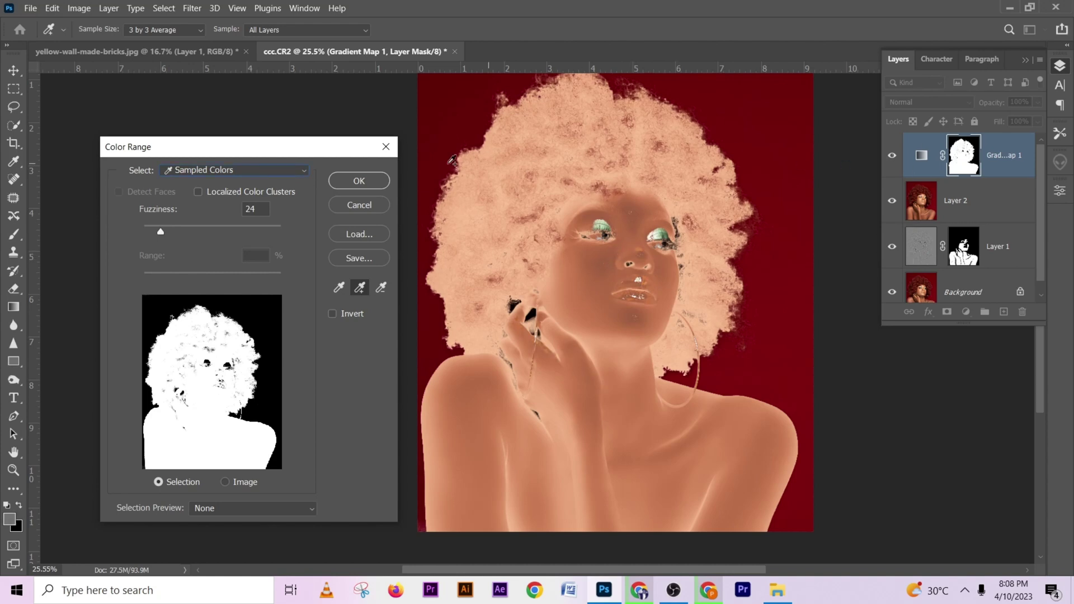
click(368, 185)
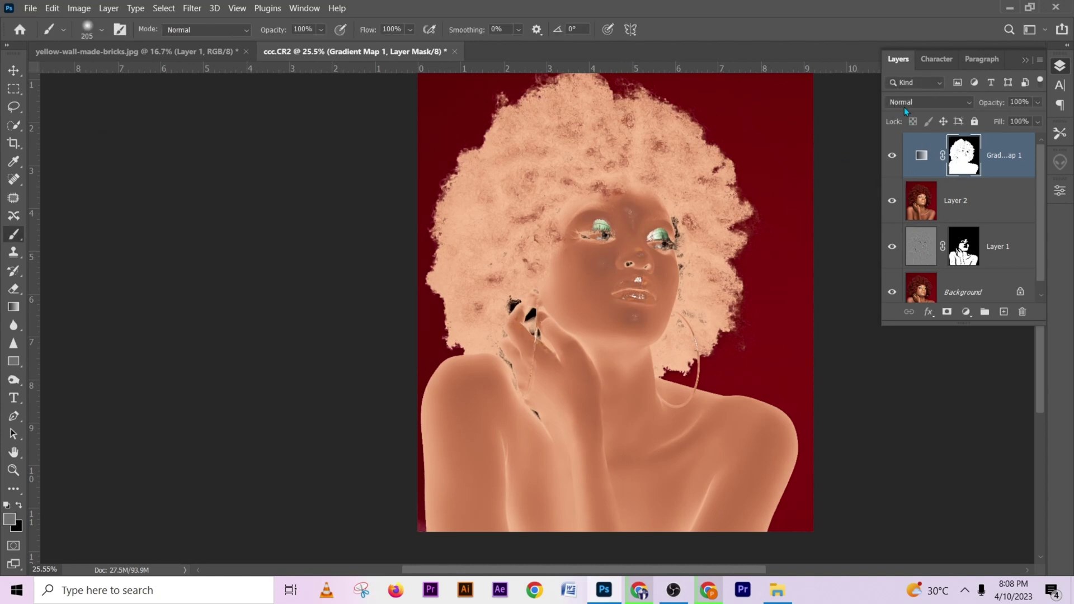
- Compare the portrait with and without the Gradient Map layer, and set its blend mode to Soft Light
click(892, 159)
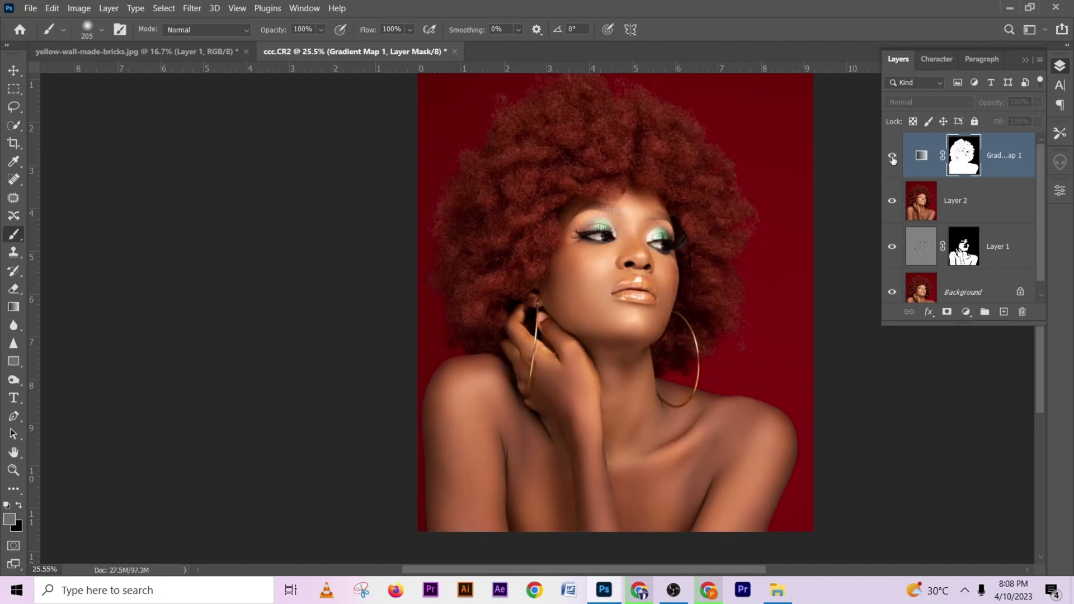
click(893, 158)
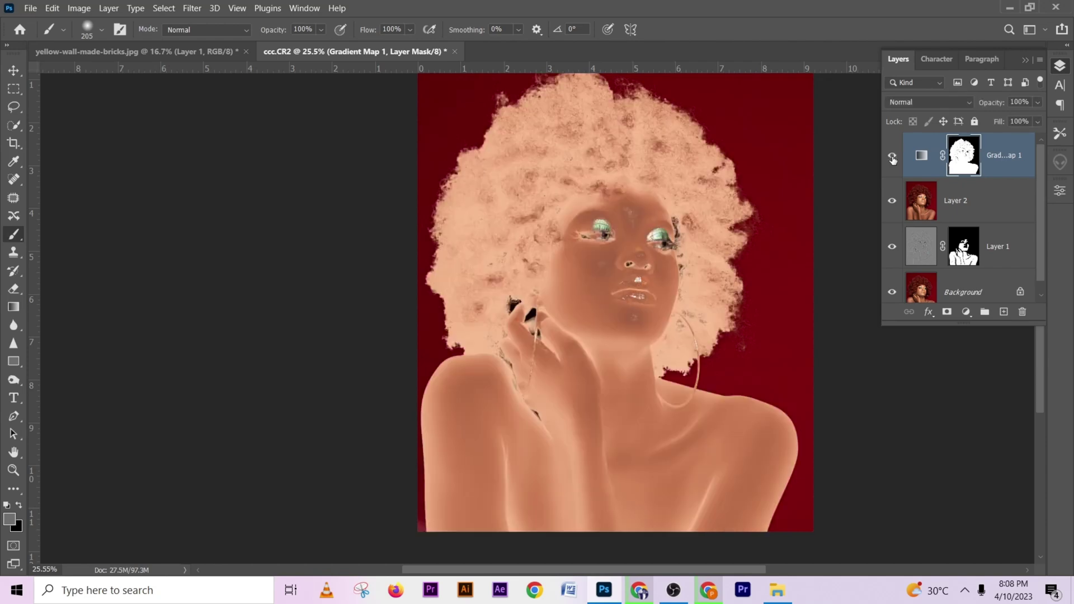
click(932, 101)
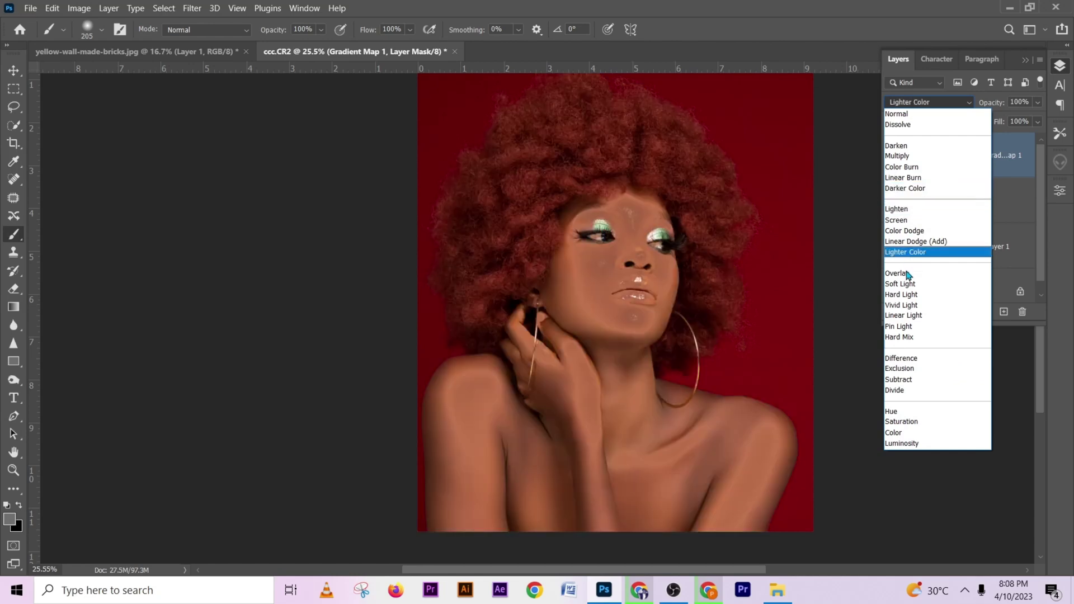
click(907, 284)
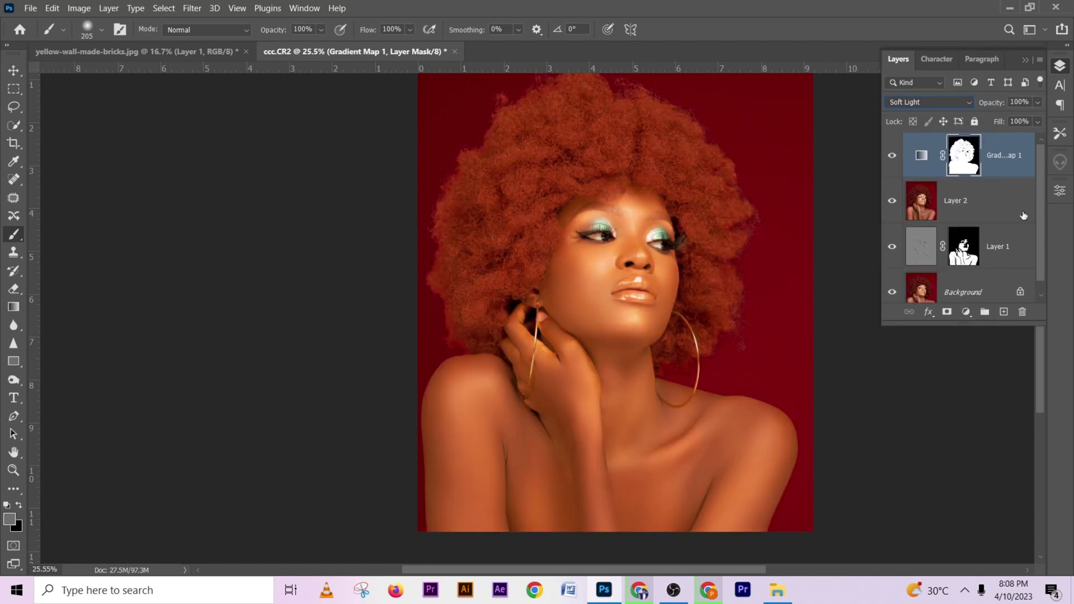
- Reduce the Gradient Map layer's fill to 47% and toggle its visibility to compare the skin tone
click(1037, 122)
click(1008, 138)
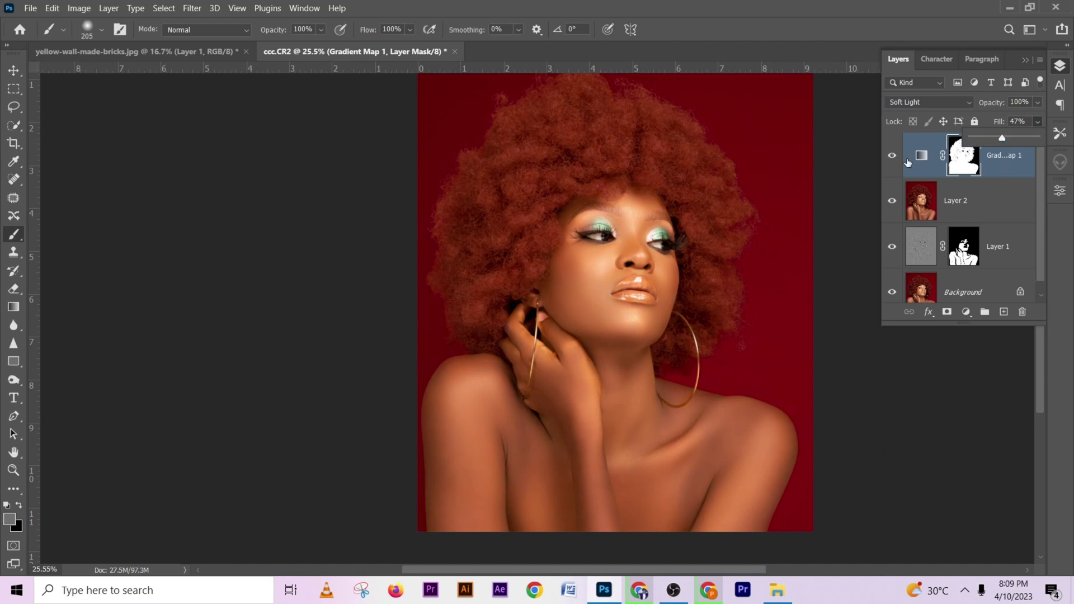
click(892, 157)
click(892, 157)
click(892, 158)
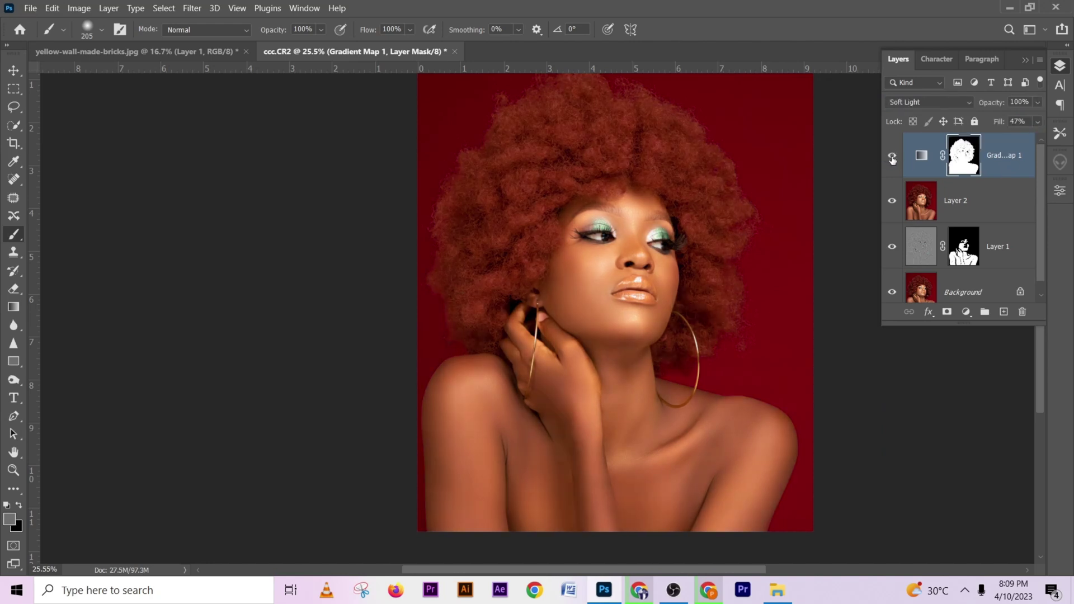
- Paint black over the afro hair on the Gradient Map's mask with a soft brush about 600 px in size
click(892, 159)
click(892, 158)
scroll(639, 232, up, 2)
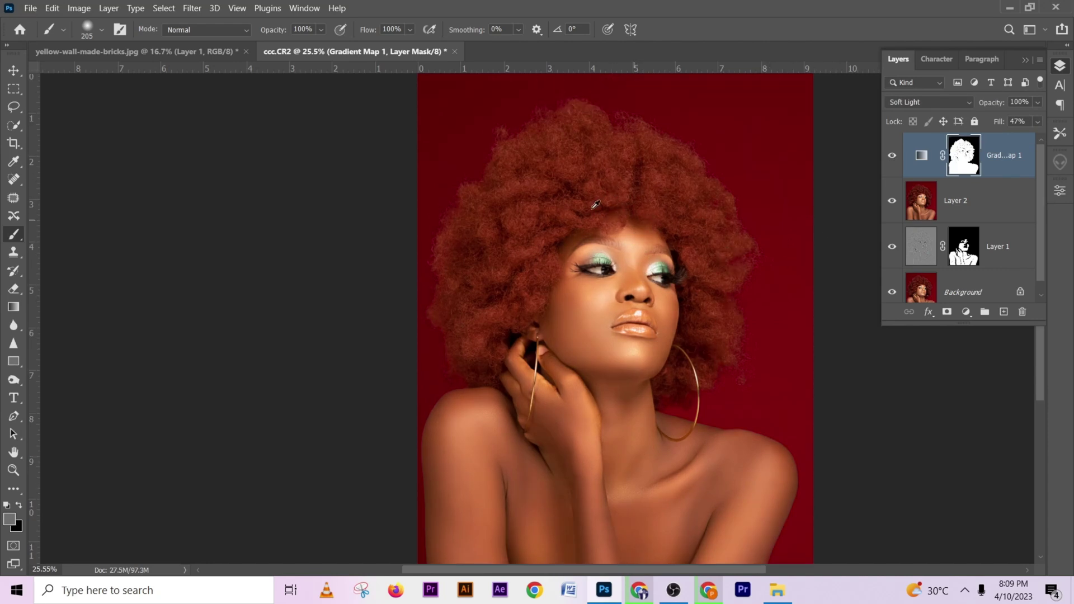
drag(560, 185, 566, 182)
key(x)
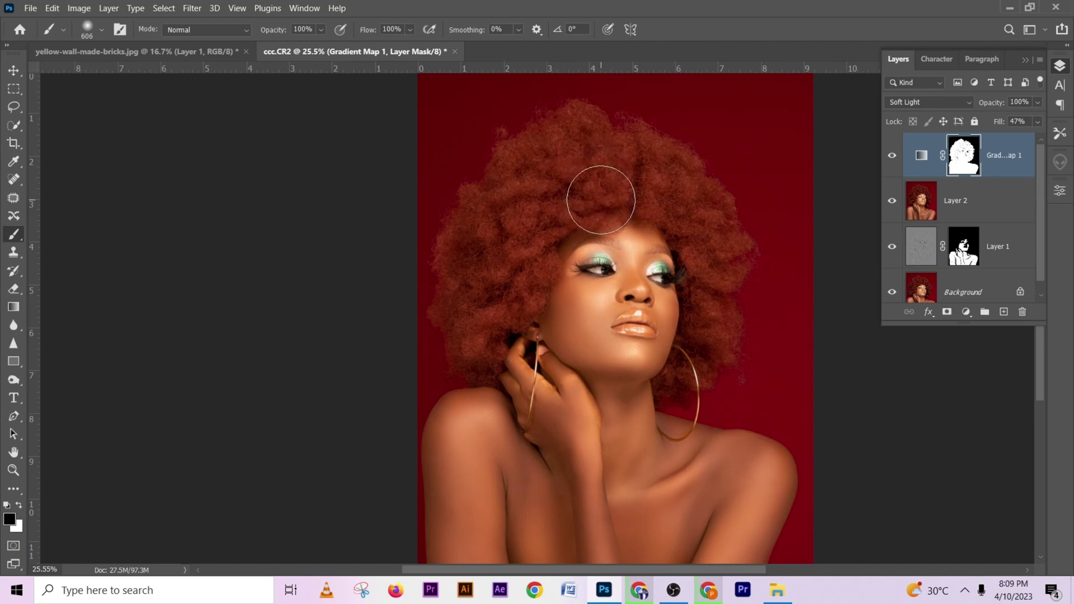
mouse_move(560, 165)
mouse_down()
mouse_move(487, 270)
mouse_move(474, 318)
mouse_move(459, 202)
mouse_move(498, 107)
mouse_move(629, 127)
mouse_move(695, 159)
mouse_move(611, 176)
mouse_move(672, 182)
mouse_move(734, 268)
mouse_move(738, 322)
mouse_move(727, 290)
mouse_up()
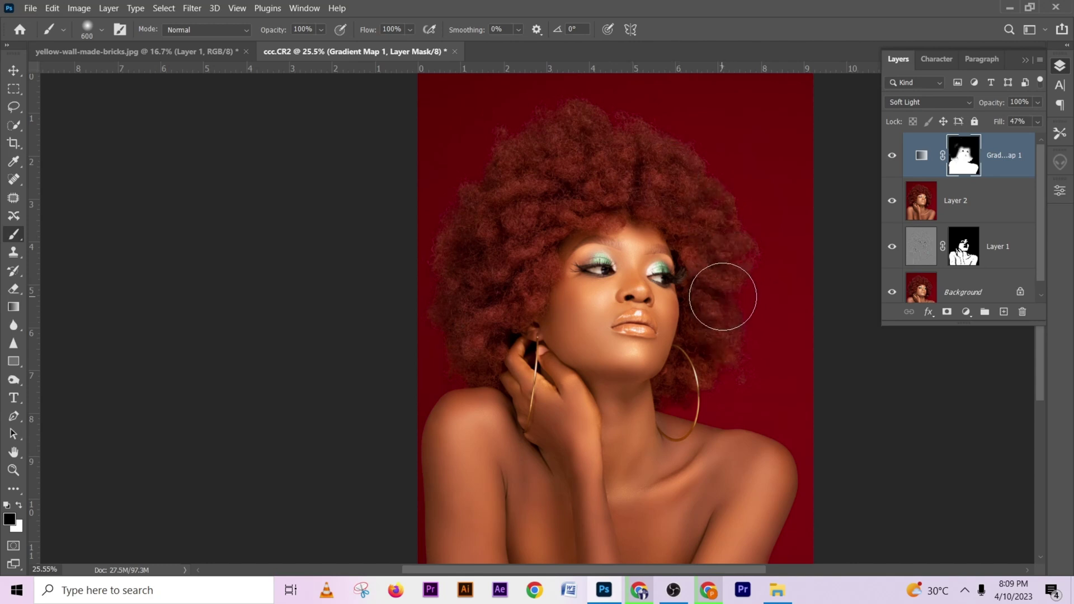
- Mask the remaining hair areas around the face and beside the hand, varying the black brush between 250 and 500 px
key(bracketleft)
key(bracketleft)
key(bracketleft)
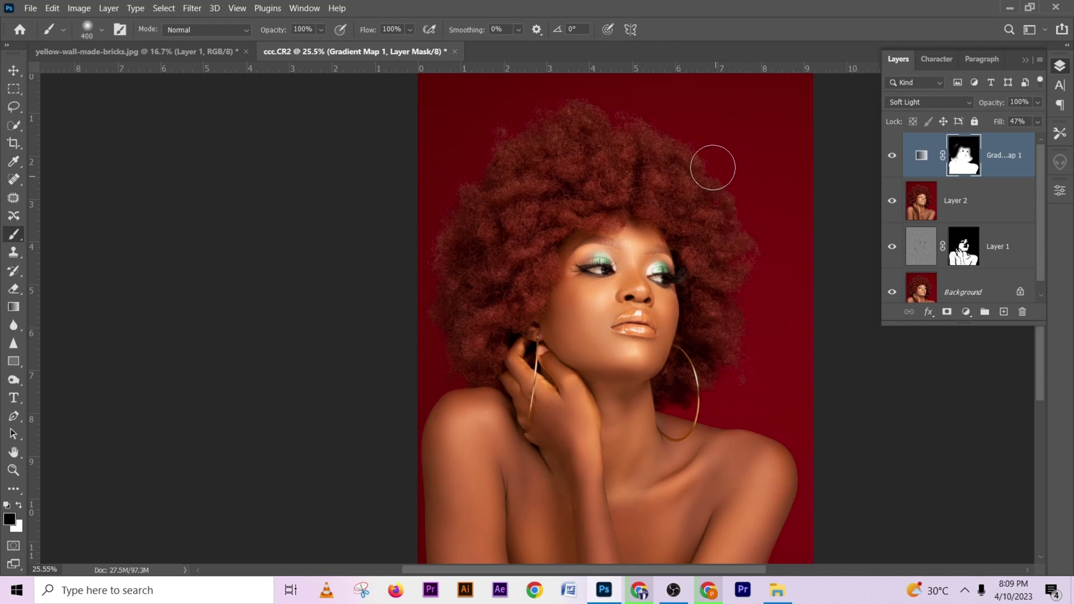
key(bracketright)
scroll(434, 204, down, 2)
key(bracketleft)
key(bracketleft)
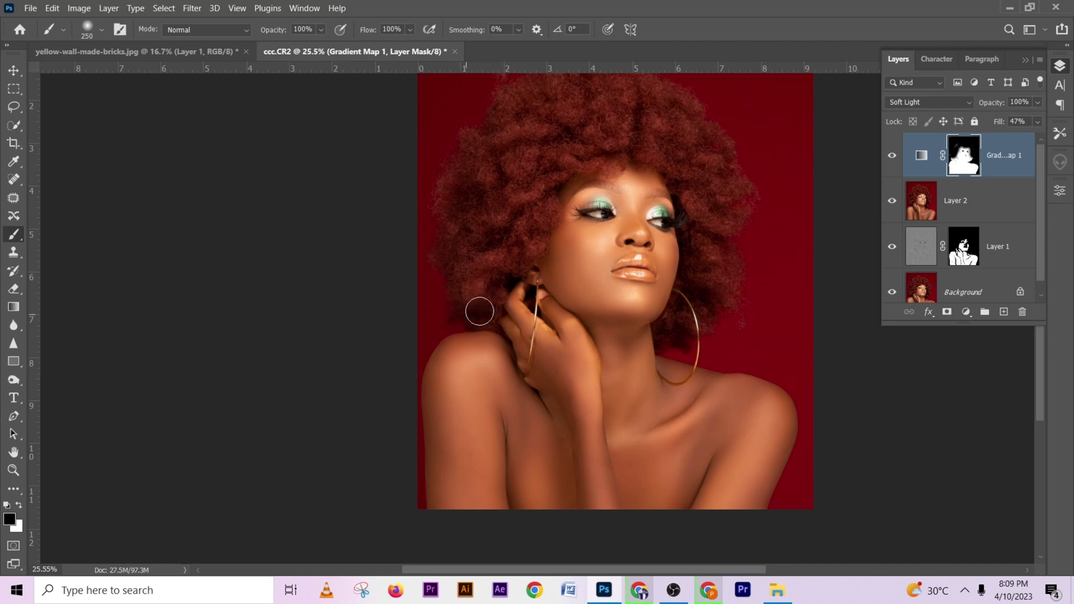
key(bracketright)
key(bracketright)
key(bracketright)
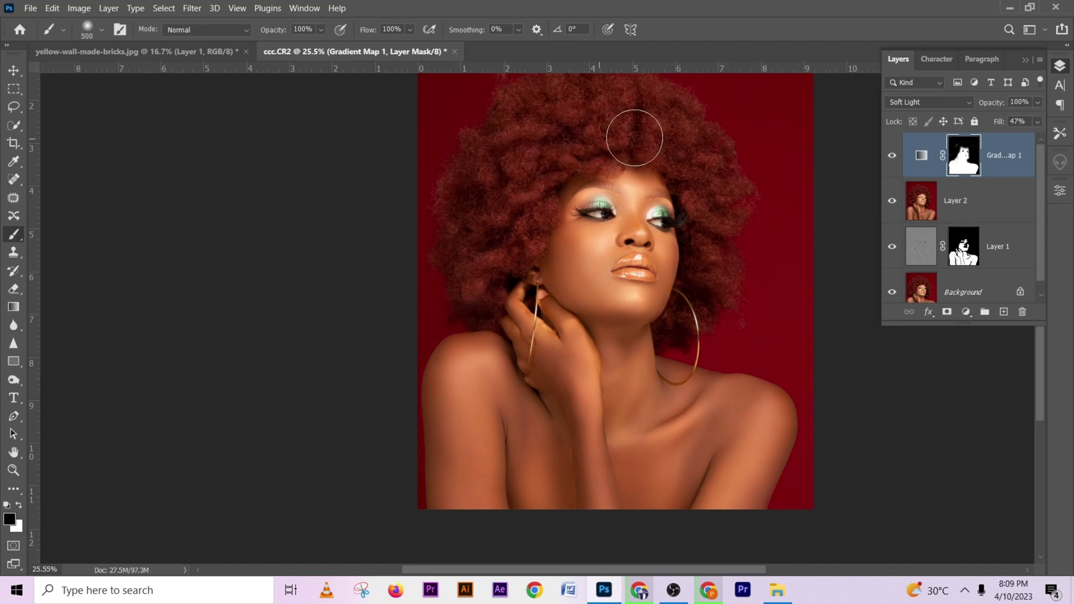
- Paint the image's left eyebrow out of the Gradient Map's mask in black, reducing the brush to 20 px for its tail
scroll(643, 132, up, 8)
mouse_move(614, 206)
mouse_down()
mouse_move(608, 358)
mouse_move(598, 353)
mouse_up()
mouse_move(539, 287)
mouse_down()
mouse_move(559, 304)
mouse_move(477, 278)
mouse_up()
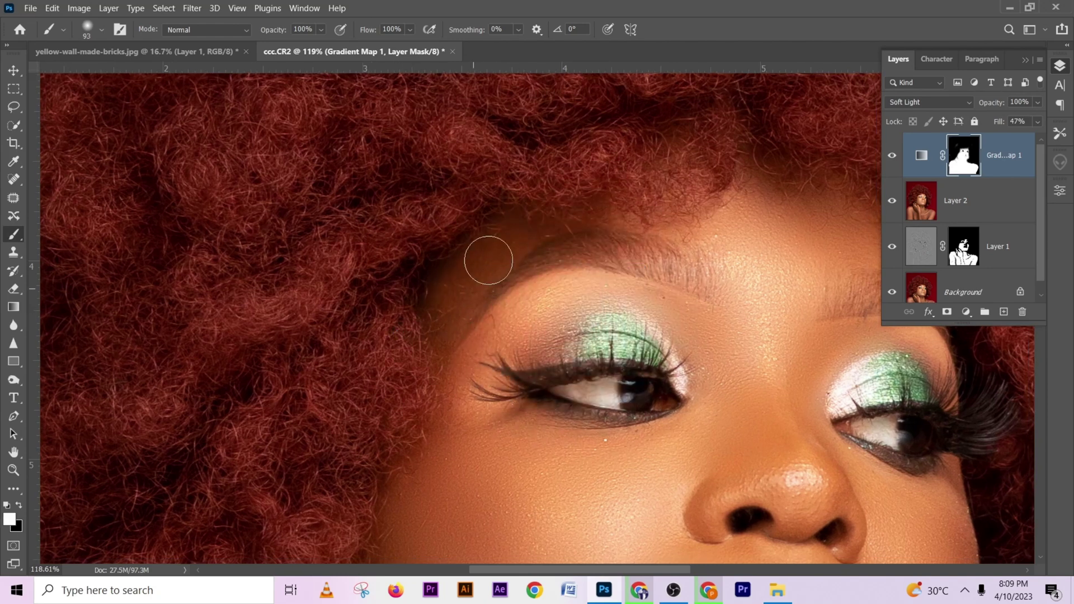
key(x)
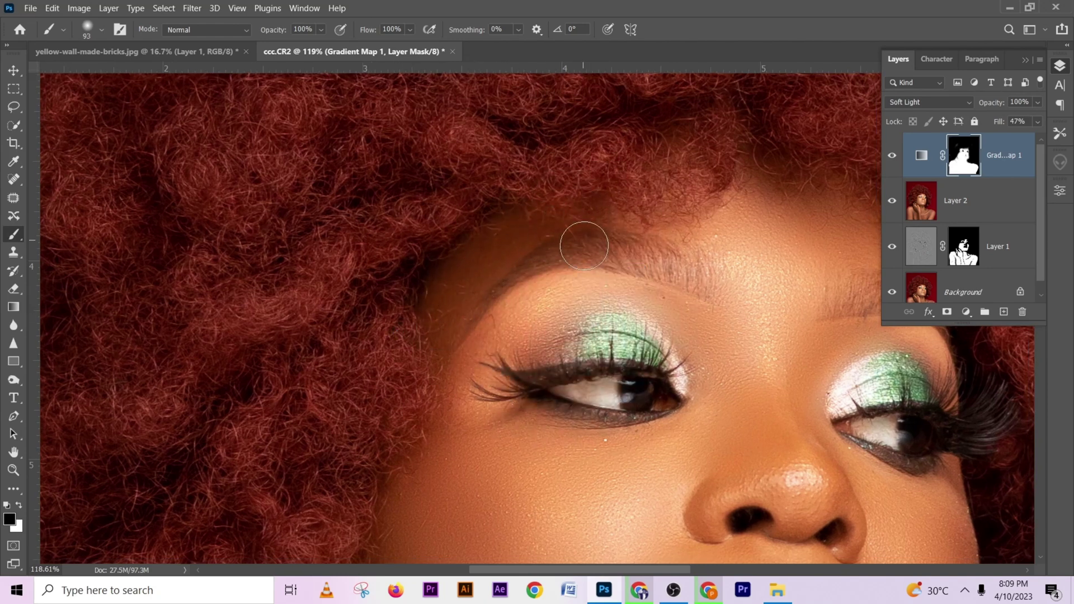
key(bracketleft)
key(bracketleft)
key(bracketleft)
key(bracketleft)
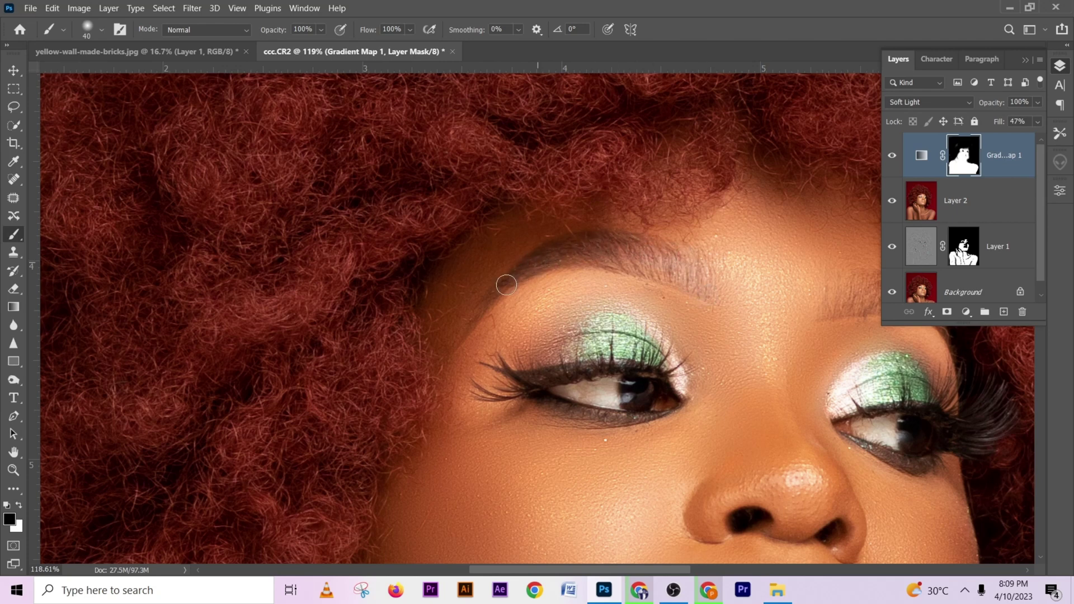
key(bracketleft)
key(bracketleft)
scroll(461, 353, right, 6)
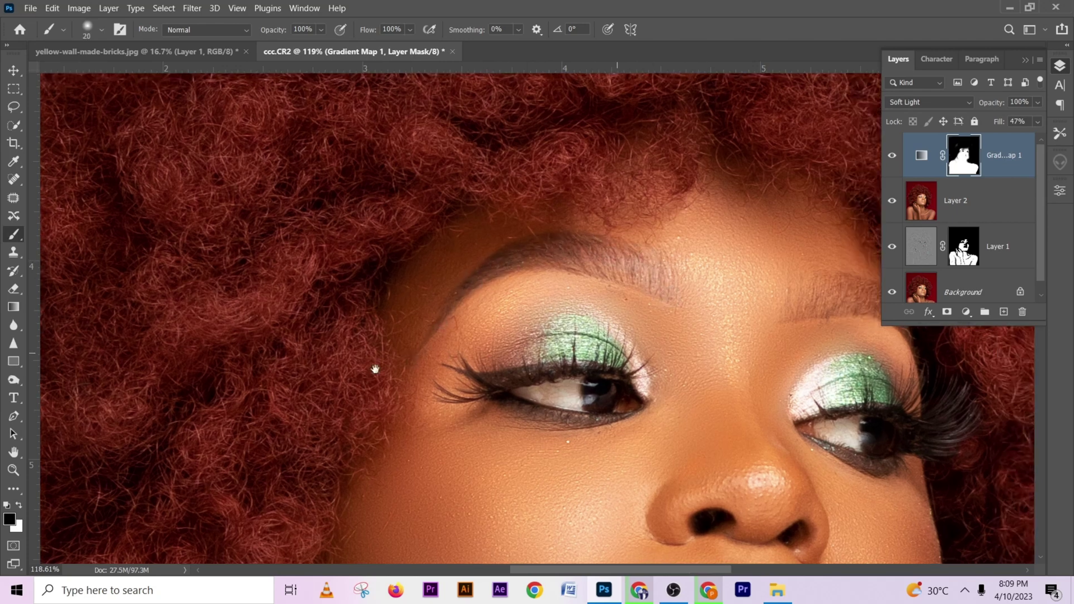
- Mask the other eyebrow, the eyes and the lips out of the Gradient Map with a 45 px black brush
key(bracketright)
key(bracketright)
key(bracketright)
key(bracketright)
key(bracketright)
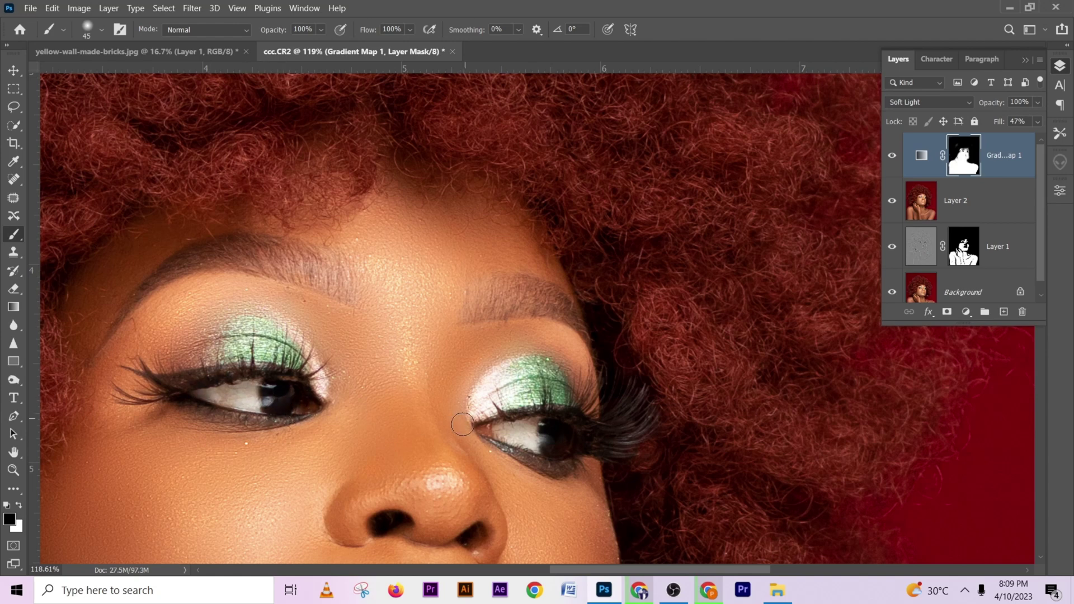
scroll(489, 426, down, 2)
scroll(489, 426, down, 4)
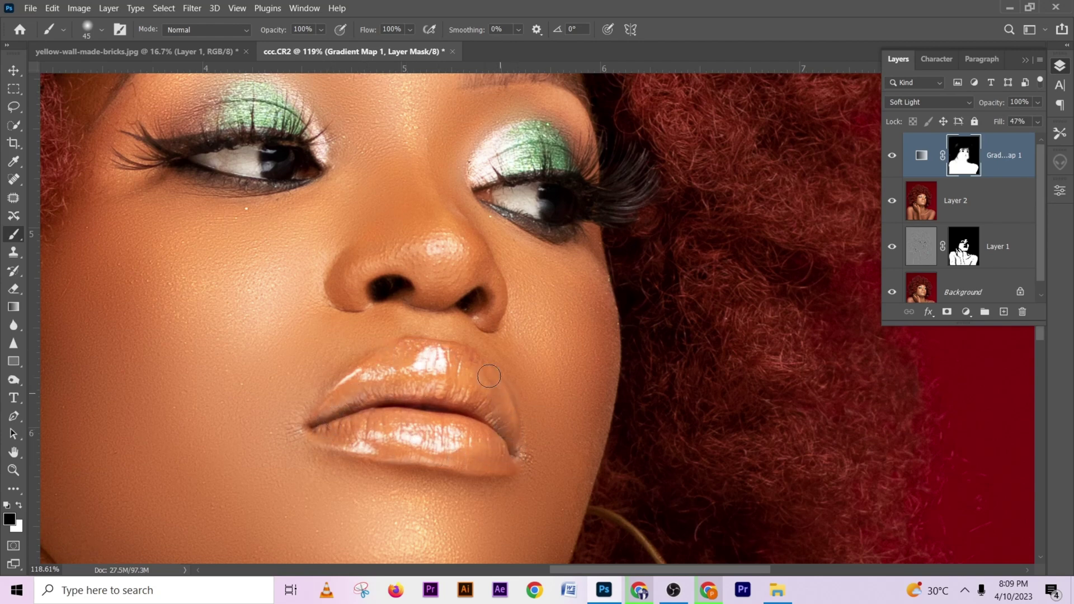
scroll(447, 392, down, 5)
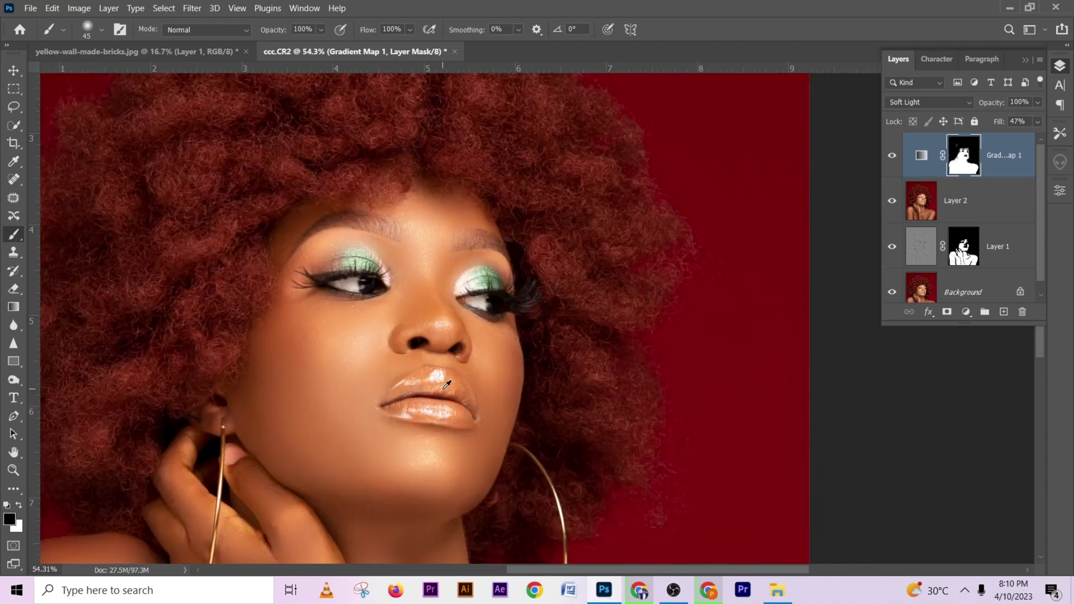
- Compare the whole portrait with and without the refined Gradient Map layer
scroll(447, 384, down, 6)
click(892, 160)
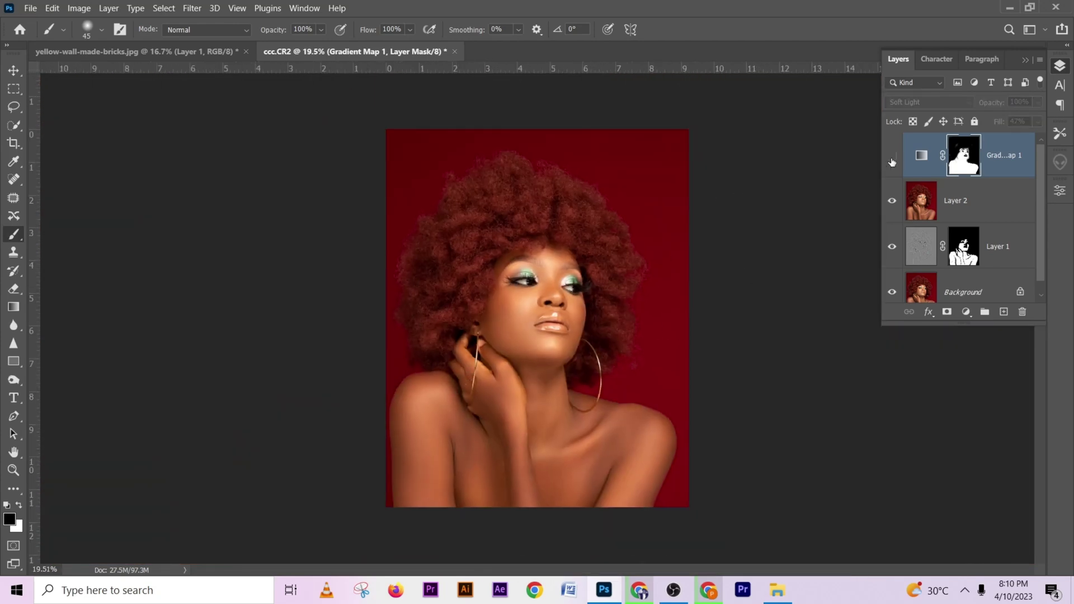
click(892, 159)
click(892, 161)
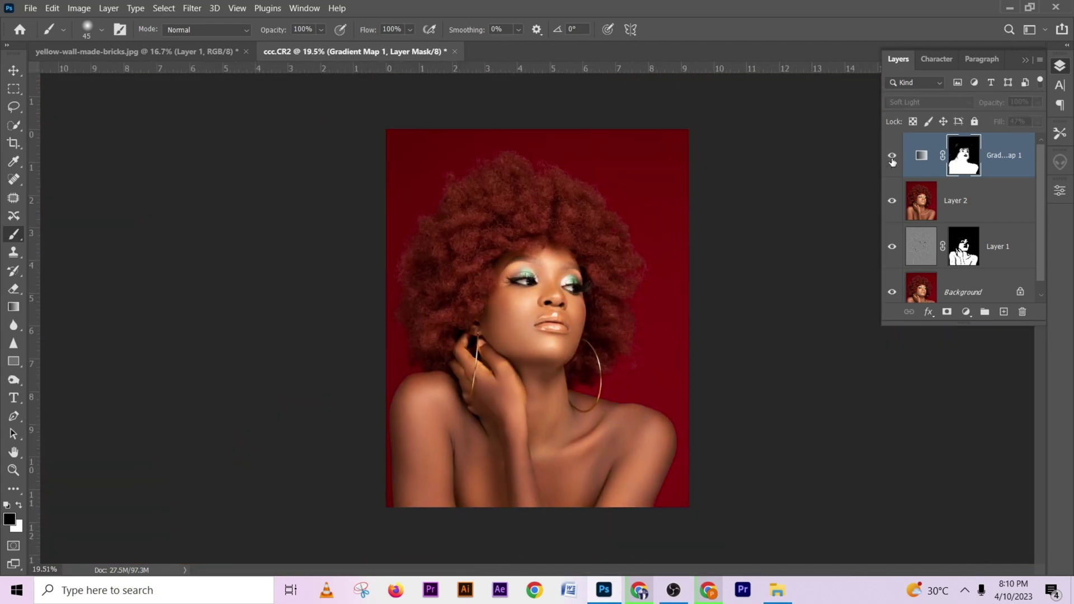
click(893, 160)
- Lower the Gradient Map layer's fill to 43% and toggle its visibility to check the effect
click(1037, 122)
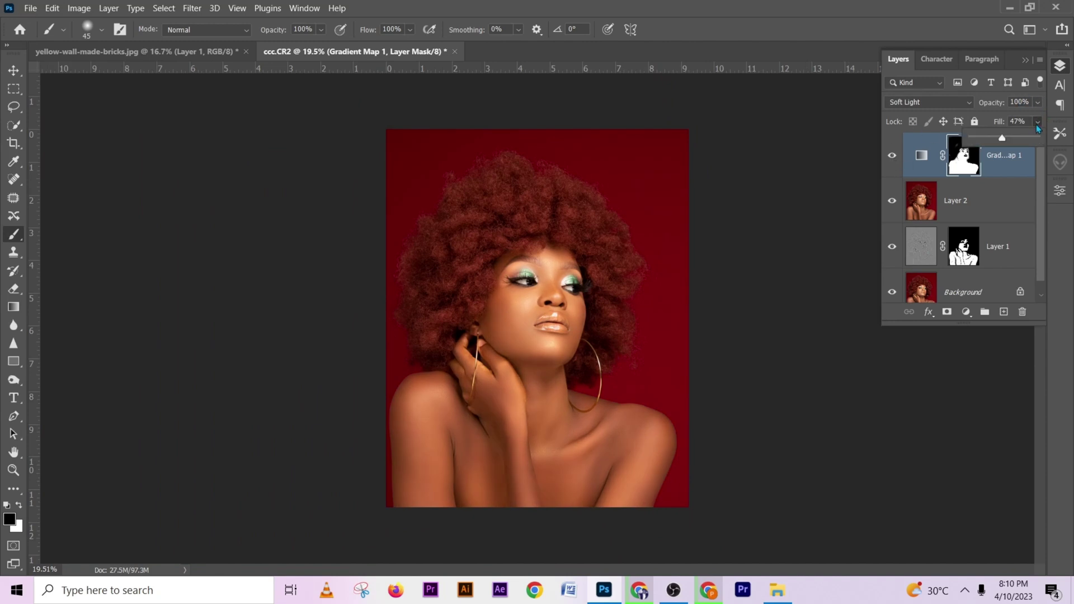
drag(1027, 139, 1007, 144)
click(893, 157)
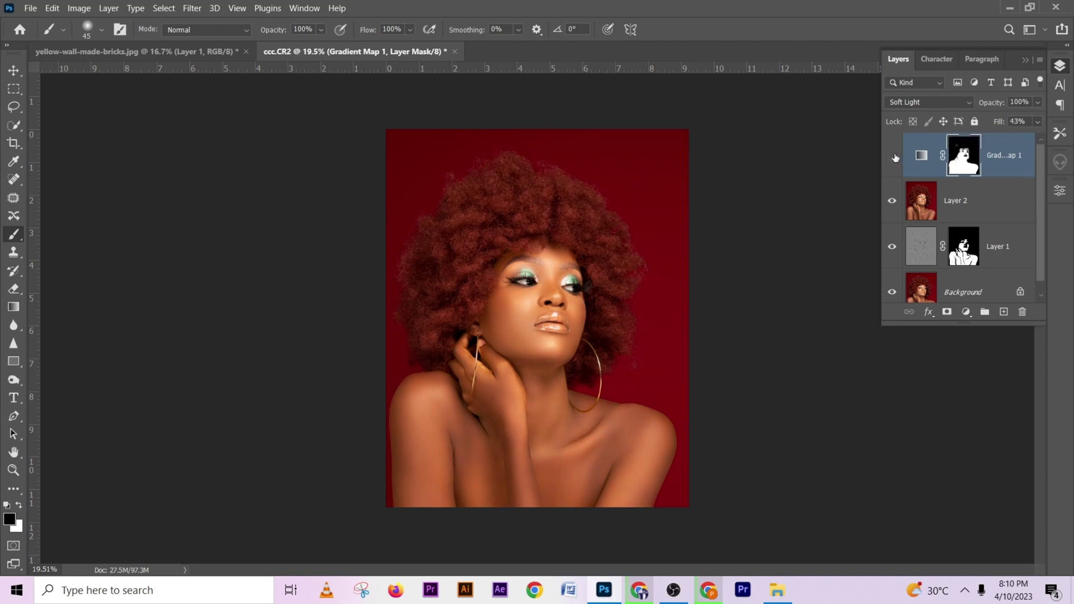
click(893, 157)
- Add a Curves adjustment layer above the Gradient Map and pull the RGB midtones down to darken the portrait
click(969, 312)
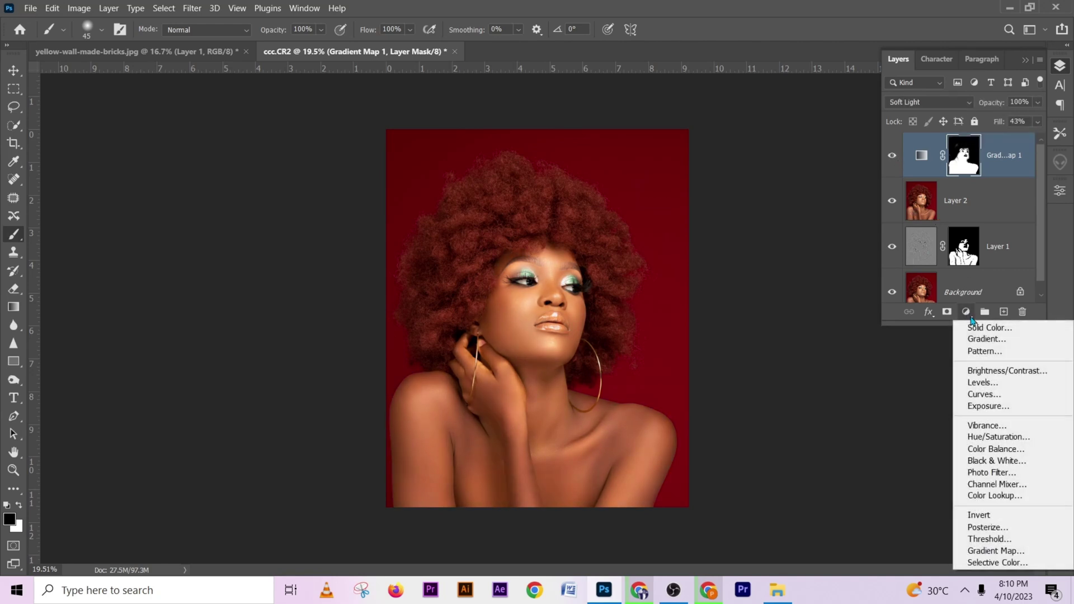
click(989, 390)
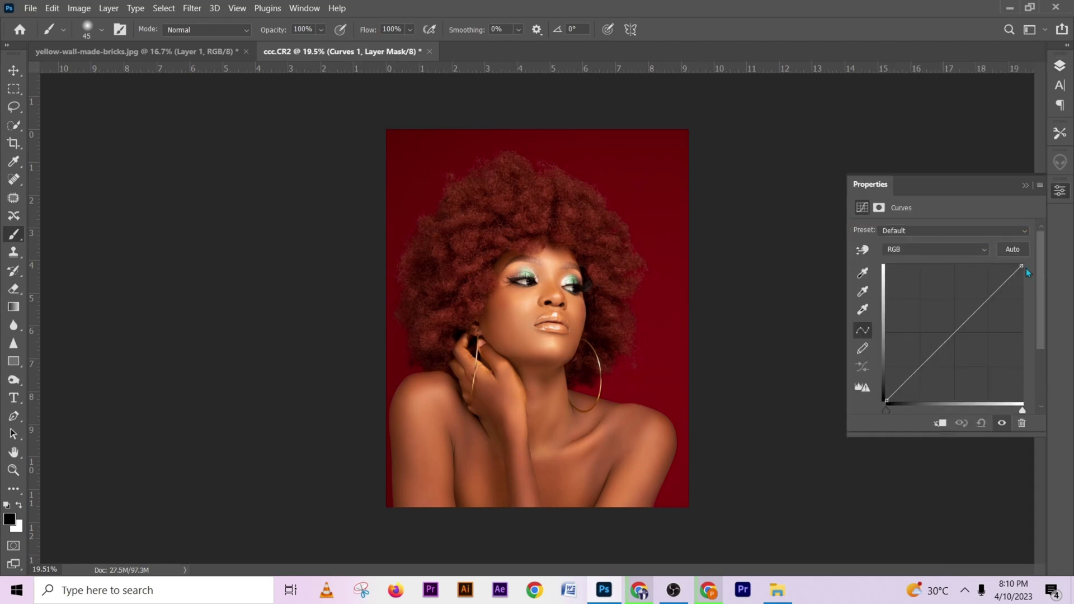
drag(961, 325, 968, 342)
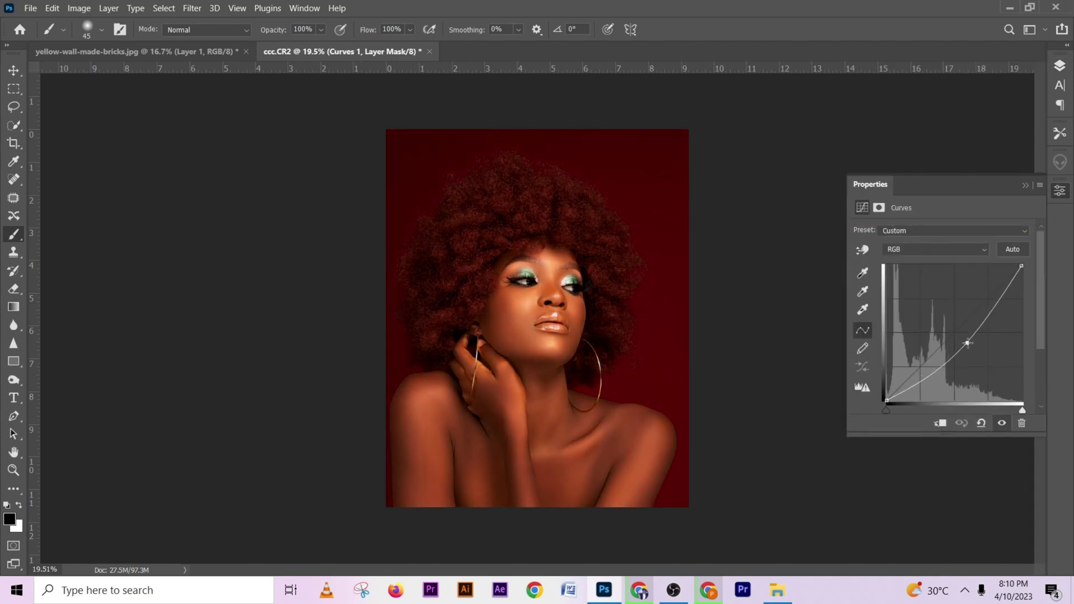
- Limit the Curves layer to the shadows with Blend If, splitting the Underlying Layer highlight slider to 51 / 132
click(1059, 67)
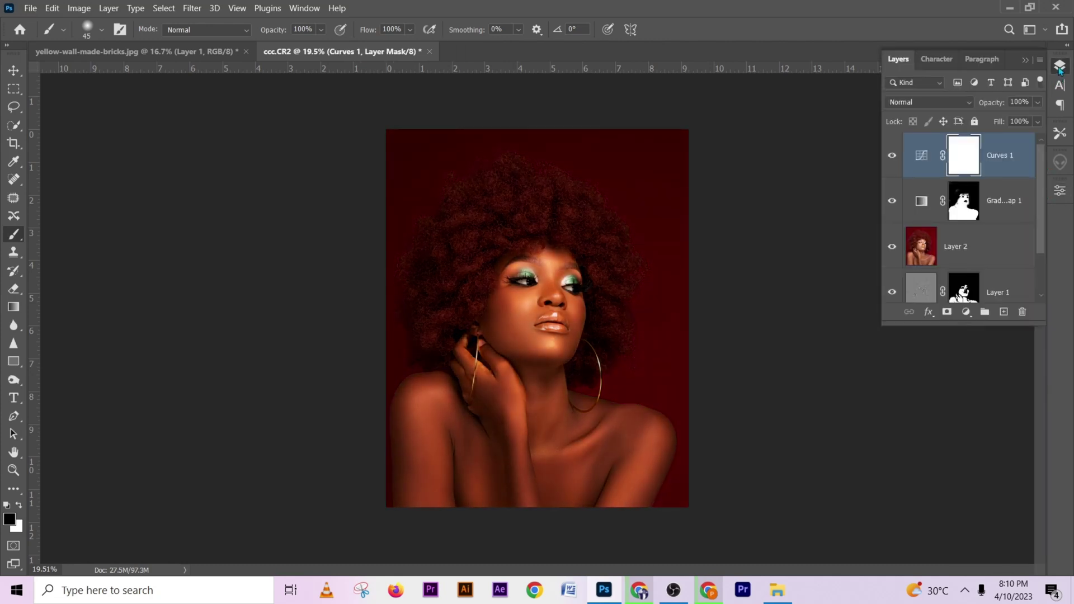
key(x)
double_click(1010, 165)
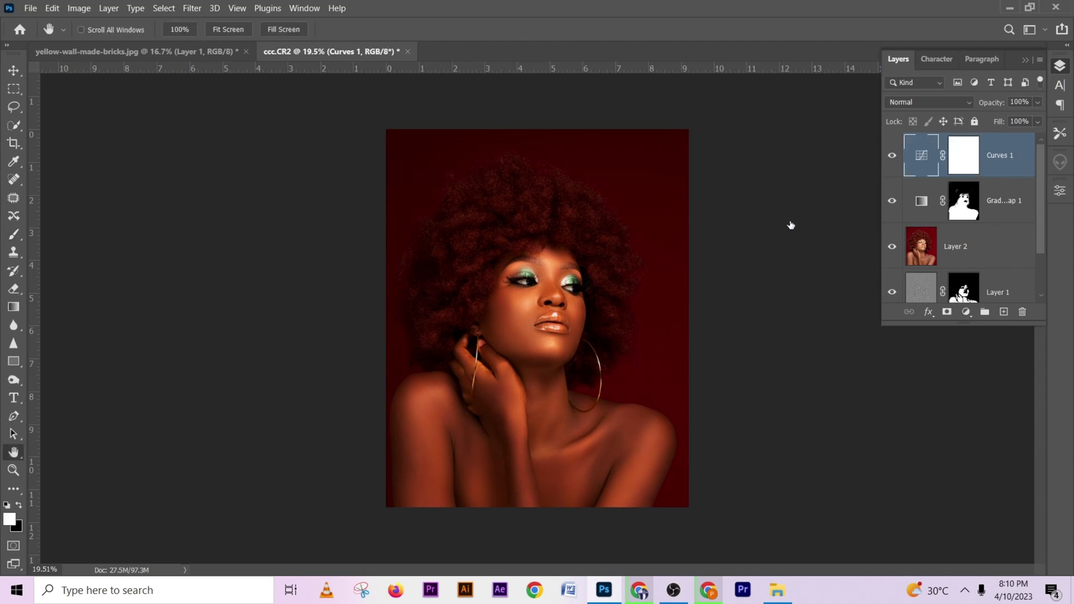
drag(588, 117, 819, 114)
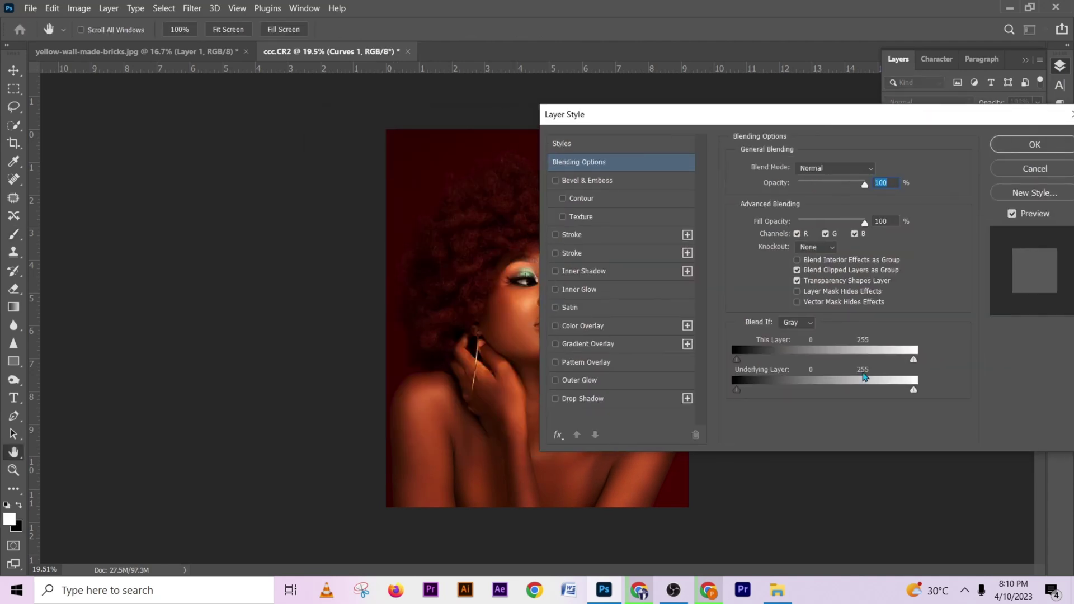
drag(920, 395, 786, 397)
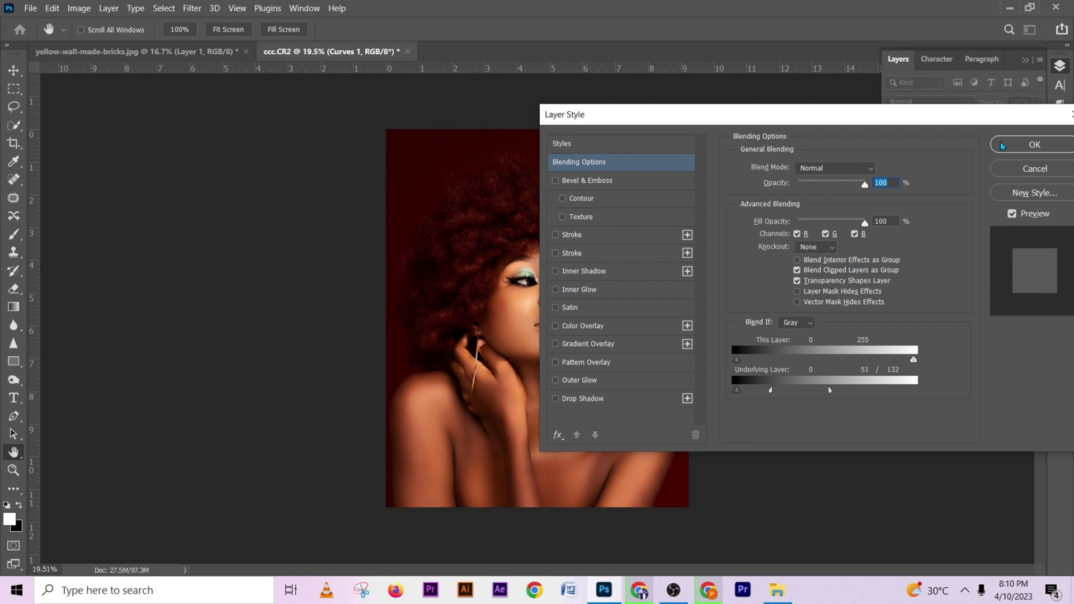
click(1034, 144)
- Set the darkening Curves layer's blend mode to Soft Light and its opacity to 60%
click(914, 102)
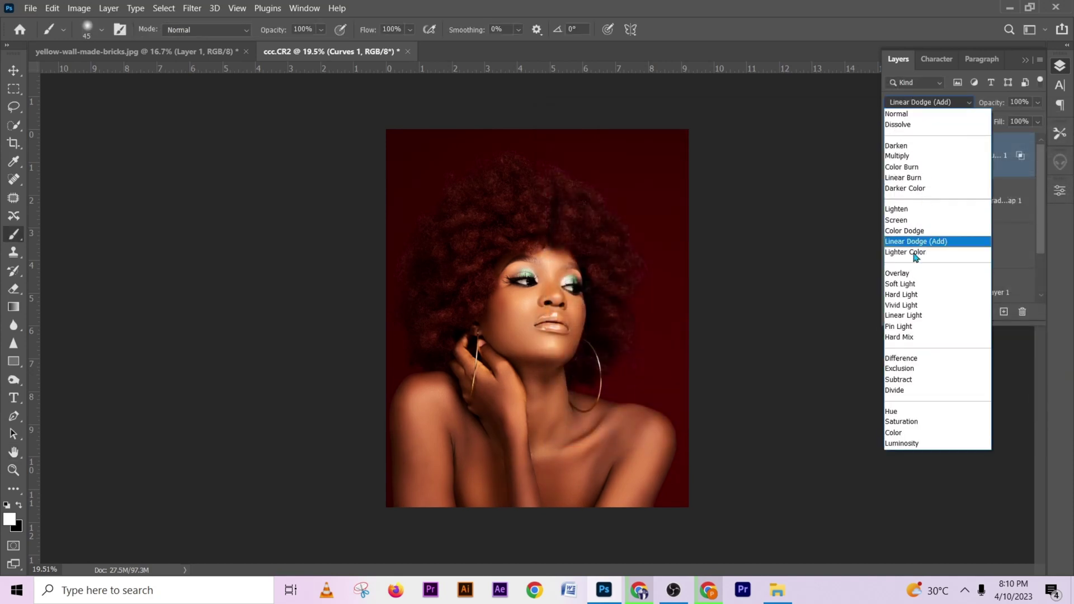
click(910, 285)
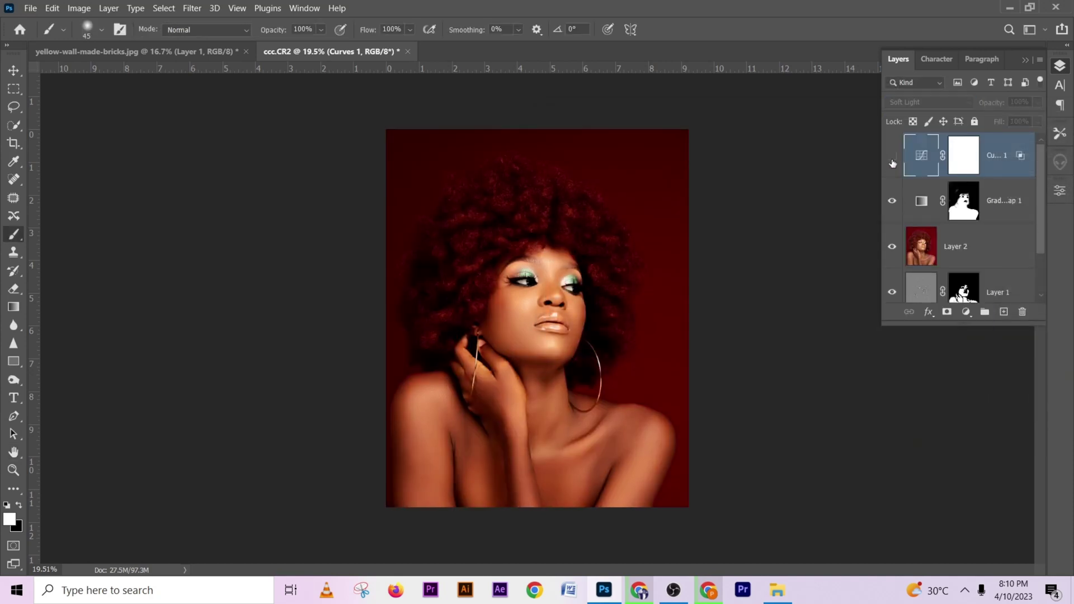
click(1037, 104)
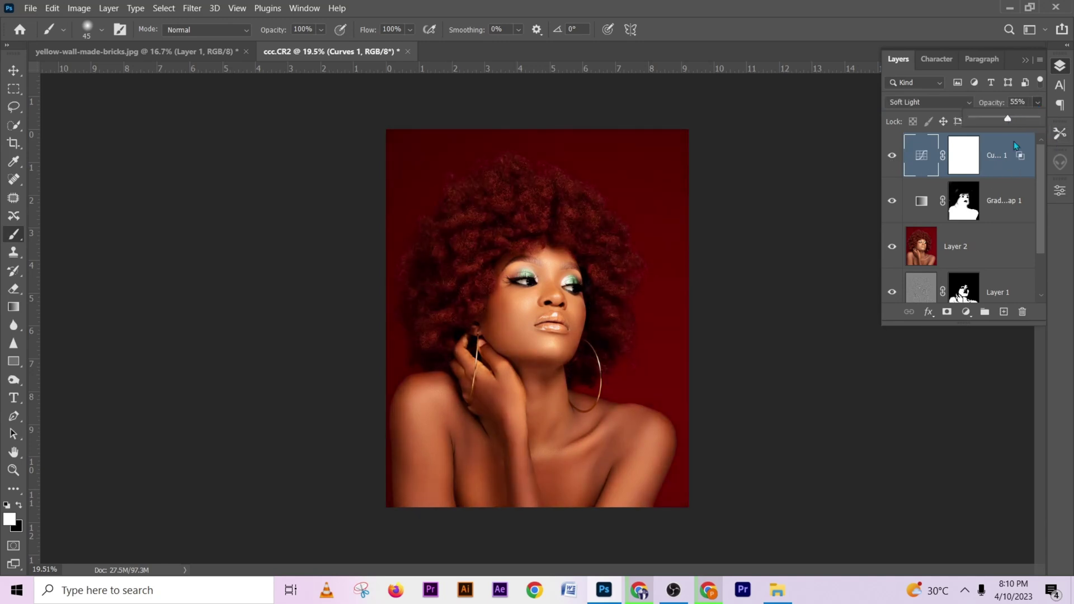
drag(1015, 144, 1005, 168)
- Widen the darkening Curves layer's Underlying Layer highlight transition in Blend If and reduce its opacity to 41%
double_click(1005, 168)
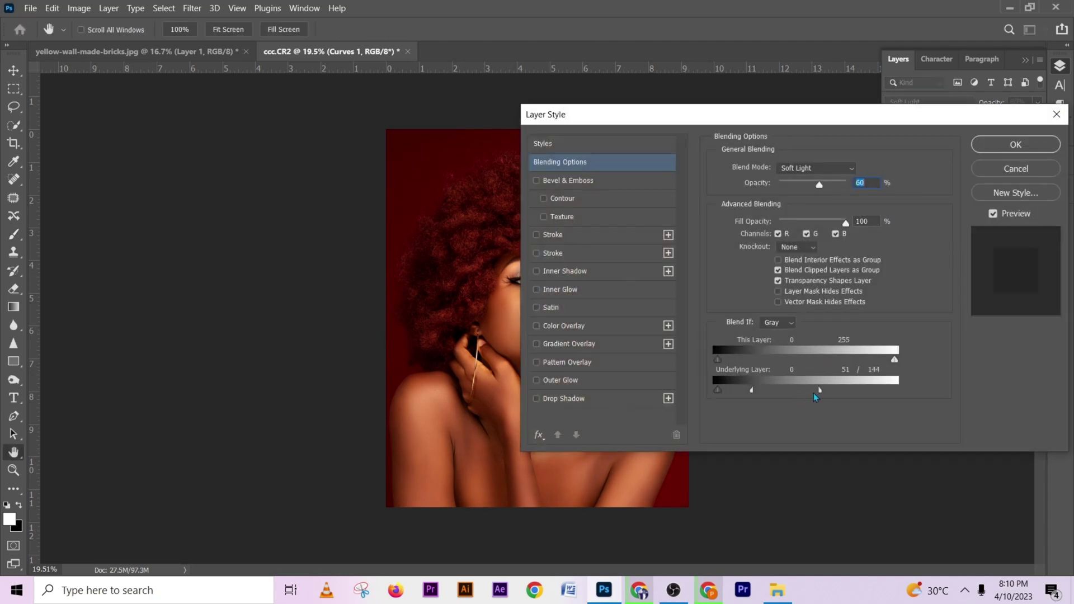
mouse_move(816, 396)
mouse_down()
mouse_move(760, 392)
mouse_move(837, 398)
mouse_up()
click(1009, 145)
key(b)
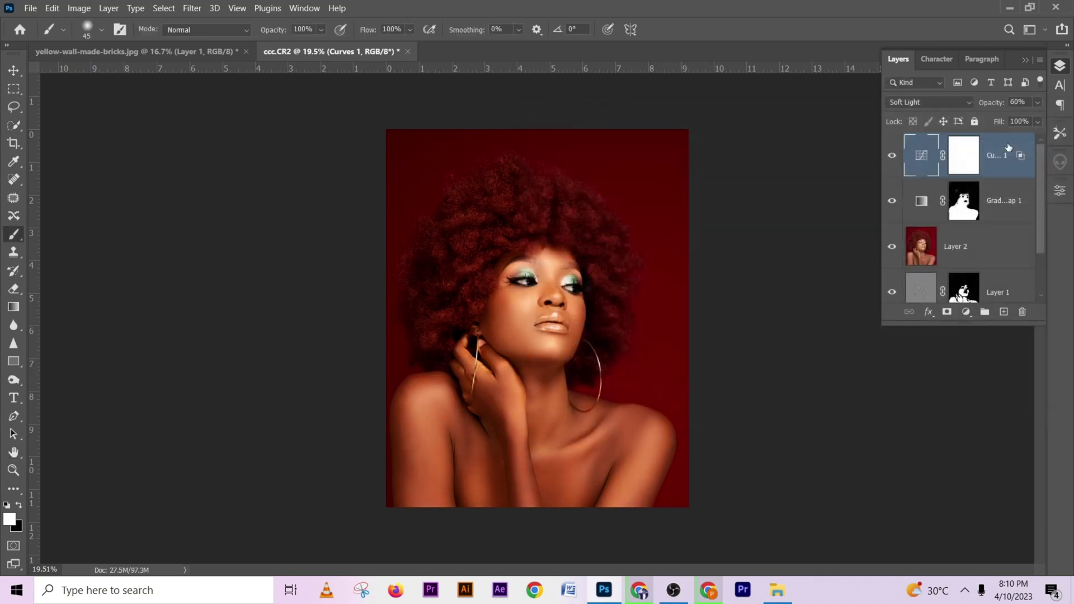
click(1039, 103)
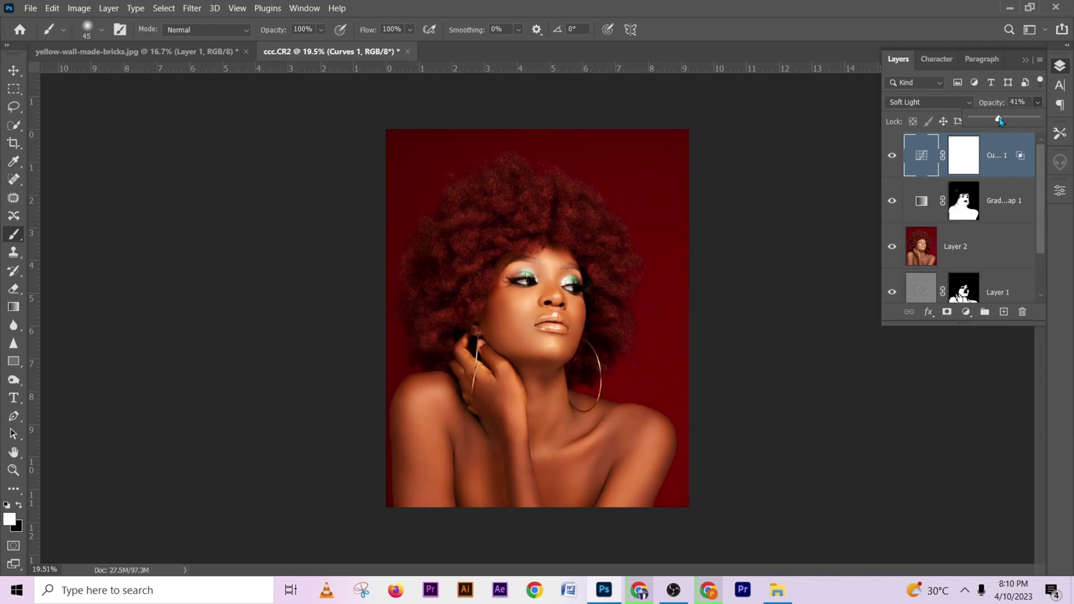
click(885, 169)
- Add a second Curves adjustment layer and raise the RGB midtones to brighten the portrait
click(966, 312)
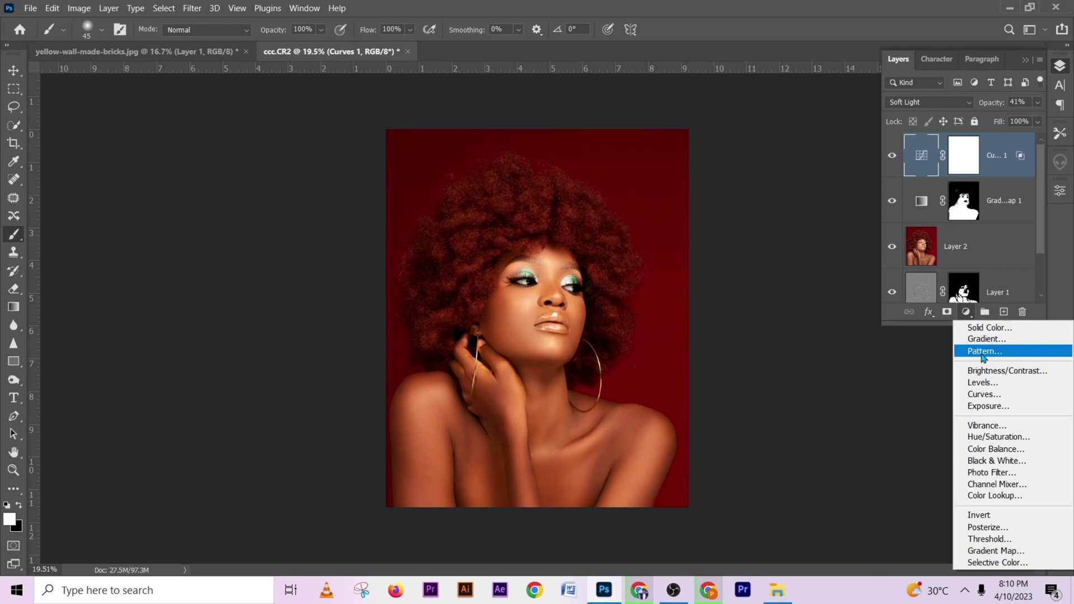
click(984, 394)
drag(952, 336, 945, 314)
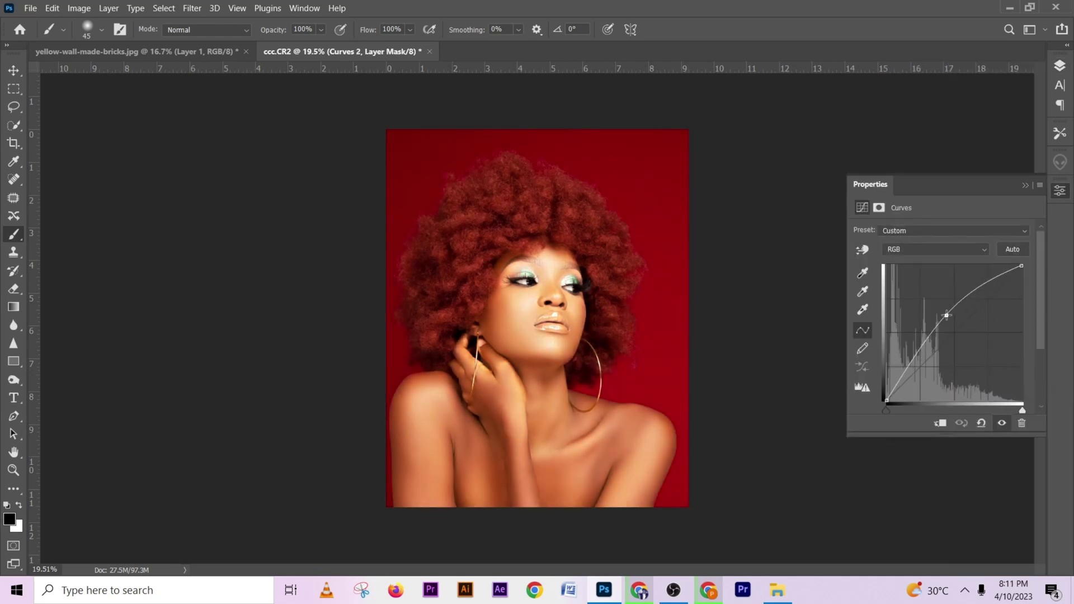
click(1024, 186)
- Limit the brightening Curves layer to the highlights with Blend If, splitting the Underlying Layer shadow slider to 91 / 162
click(1060, 65)
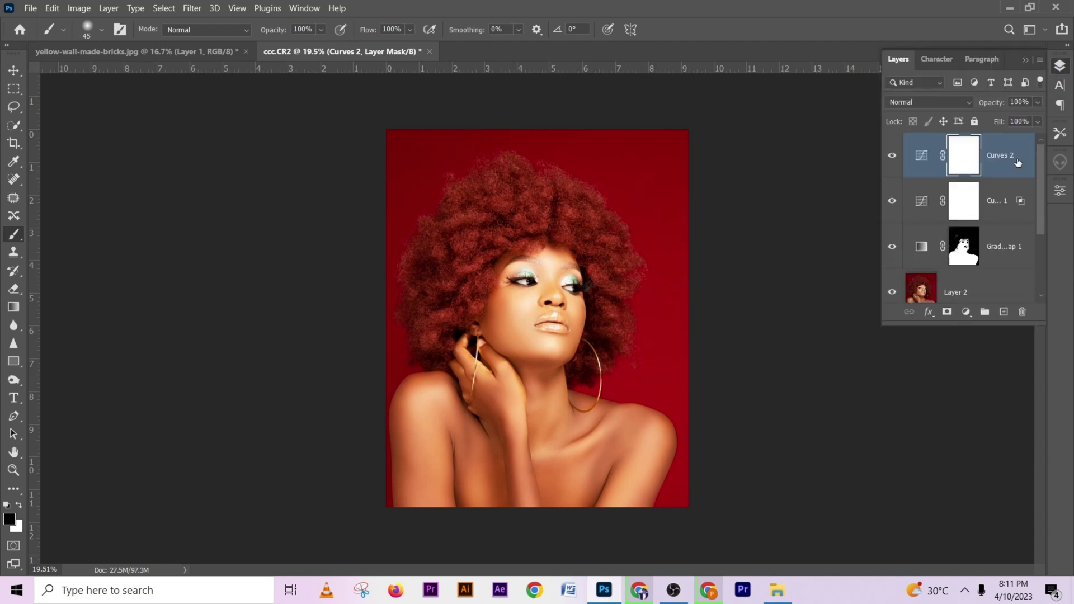
click(1020, 148)
double_click(1019, 148)
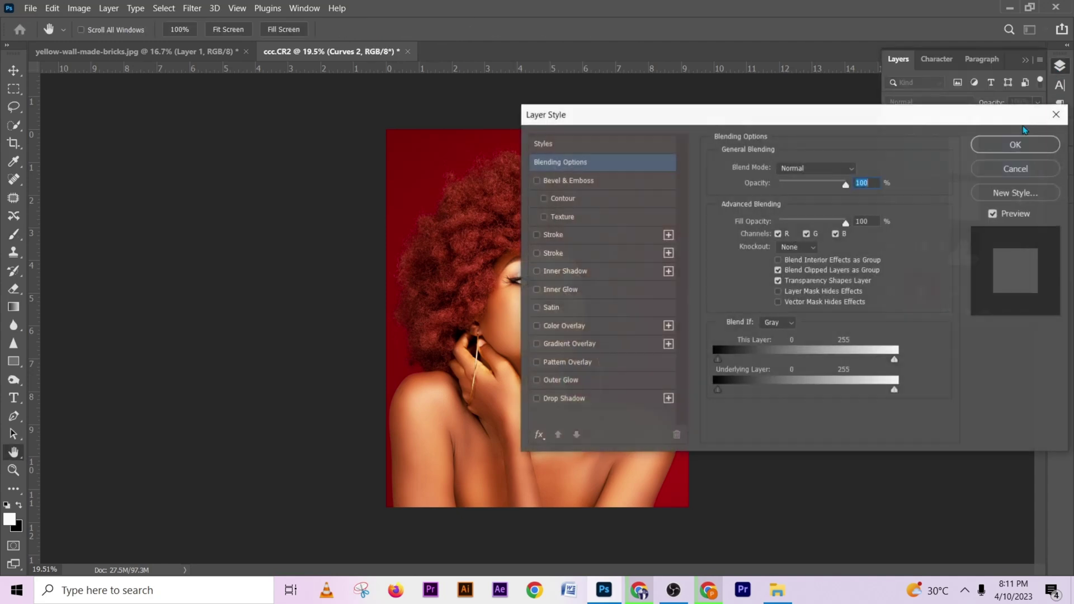
drag(708, 116, 813, 96)
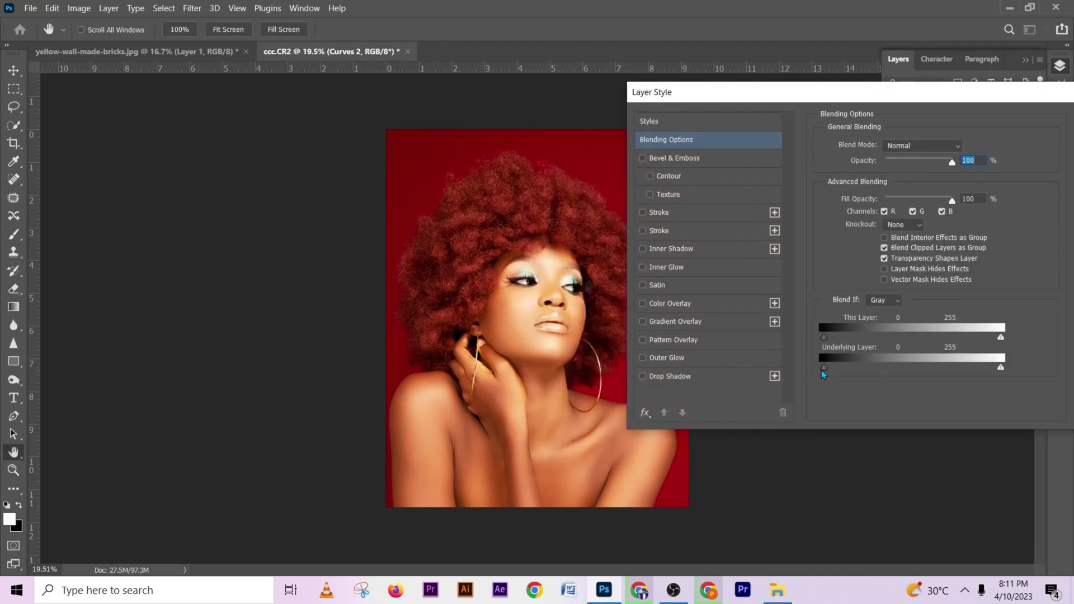
mouse_move(828, 374)
mouse_down()
mouse_move(926, 385)
mouse_move(847, 369)
mouse_move(923, 374)
mouse_move(877, 379)
mouse_up()
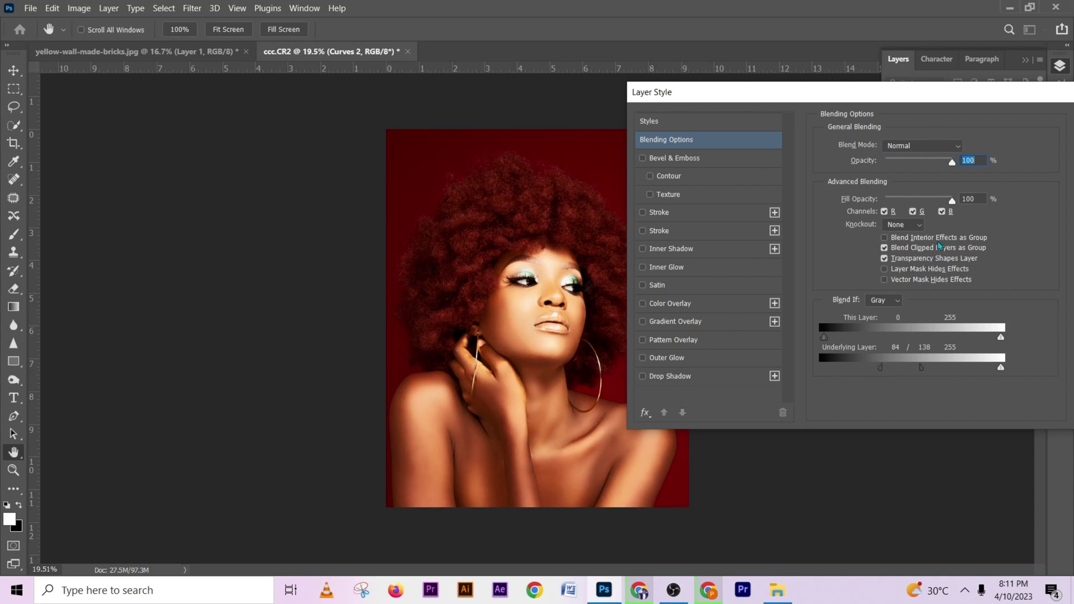
mouse_move(910, 371)
mouse_down()
mouse_move(953, 374)
mouse_move(890, 373)
mouse_move(929, 372)
mouse_up()
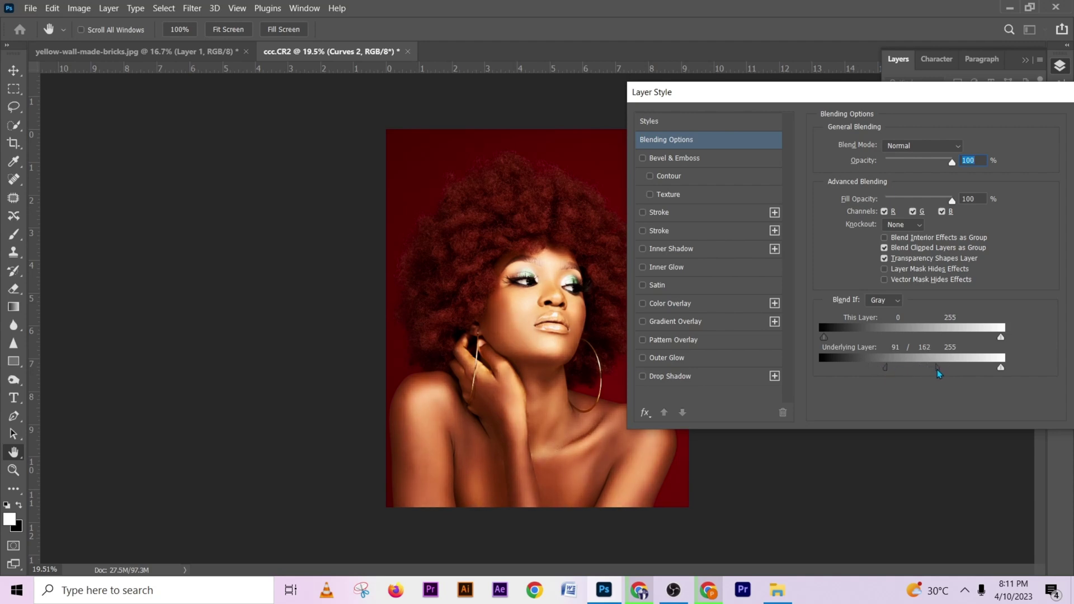
key(b)
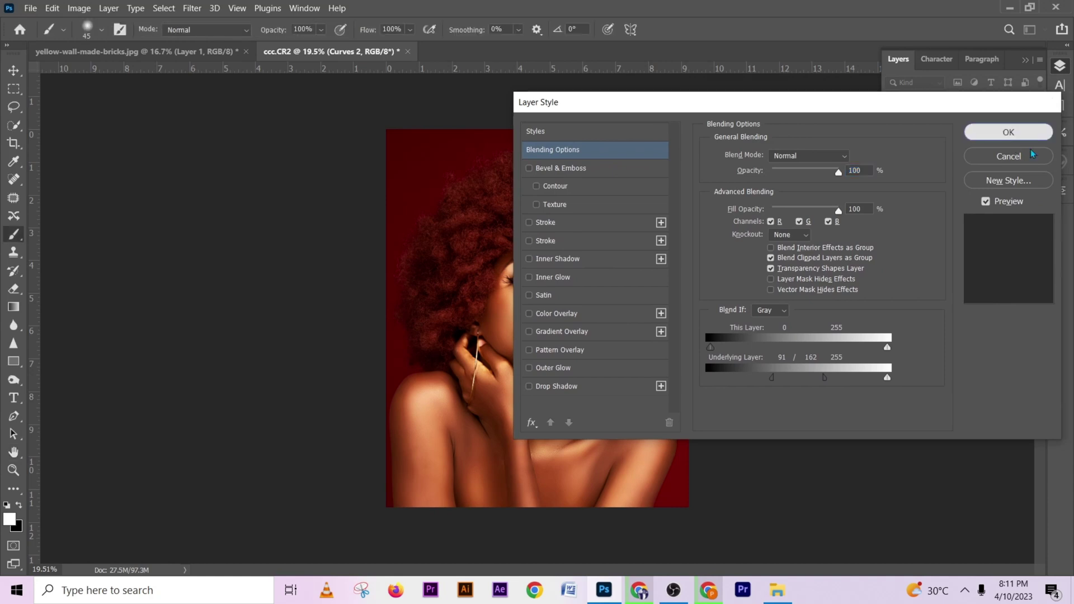
click(1015, 136)
- Reduce the brightening Curves layer's opacity to 50%
click(1036, 101)
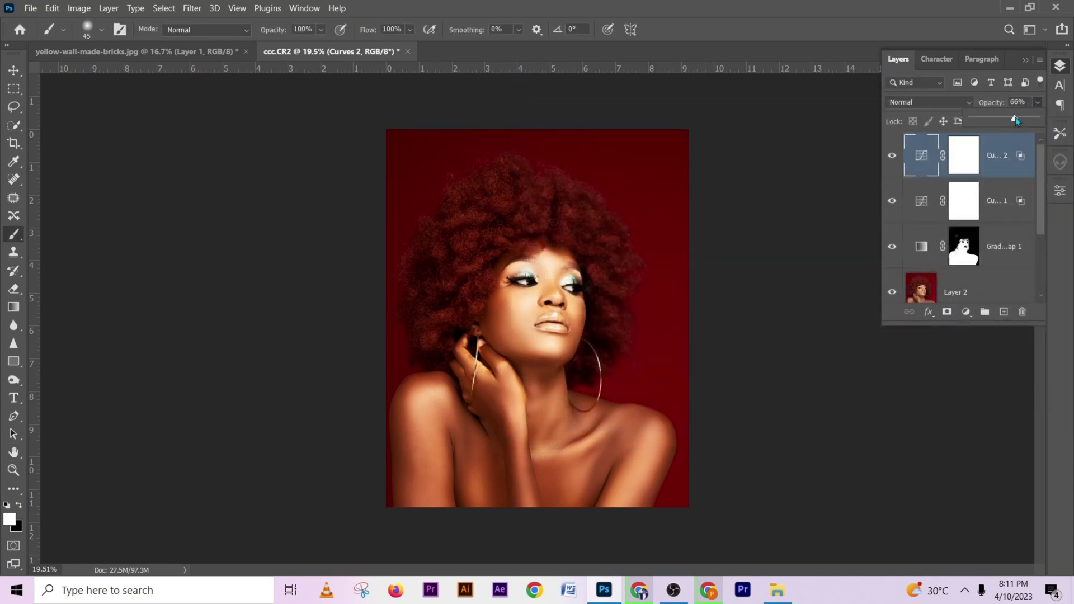
drag(1015, 120, 1005, 122)
click(1007, 182)
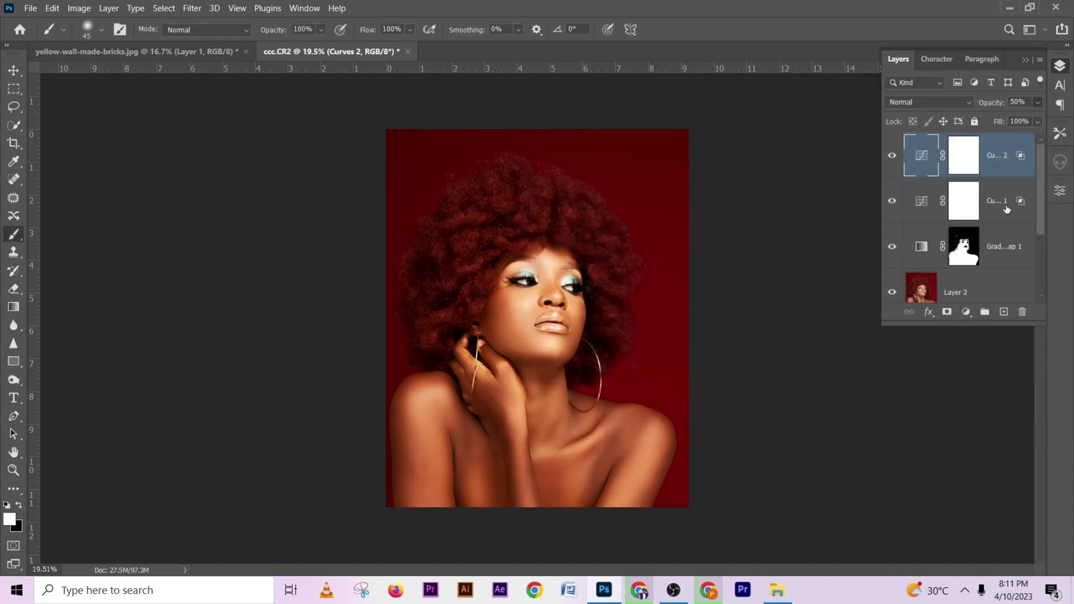
- Set the darkening Curves layer's blend mode to Normal and compare the portrait with that layer hidden and shown
click(1002, 190)
click(903, 103)
click(906, 117)
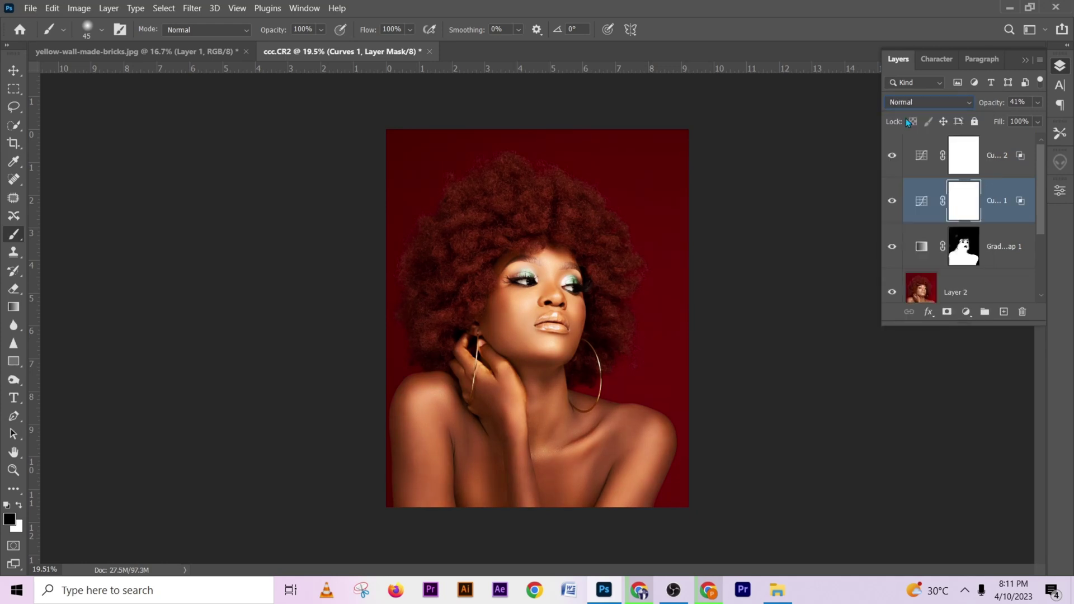
click(892, 203)
click(892, 203)
- Compare the portrait without the darkening Curves layer and reduce that layer's opacity to 38%
click(1027, 155)
click(1035, 103)
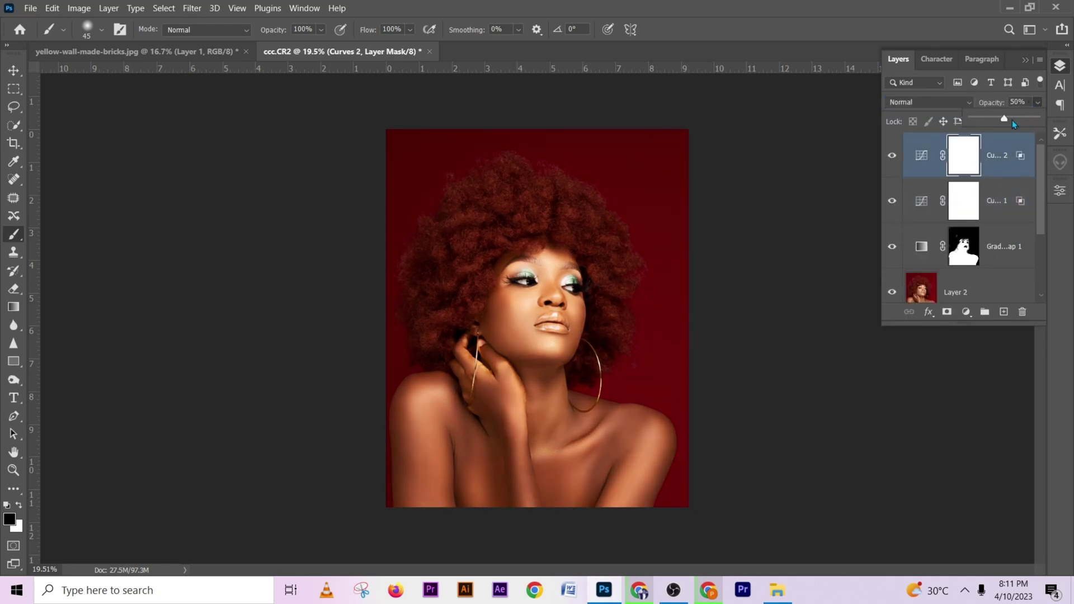
click(1003, 197)
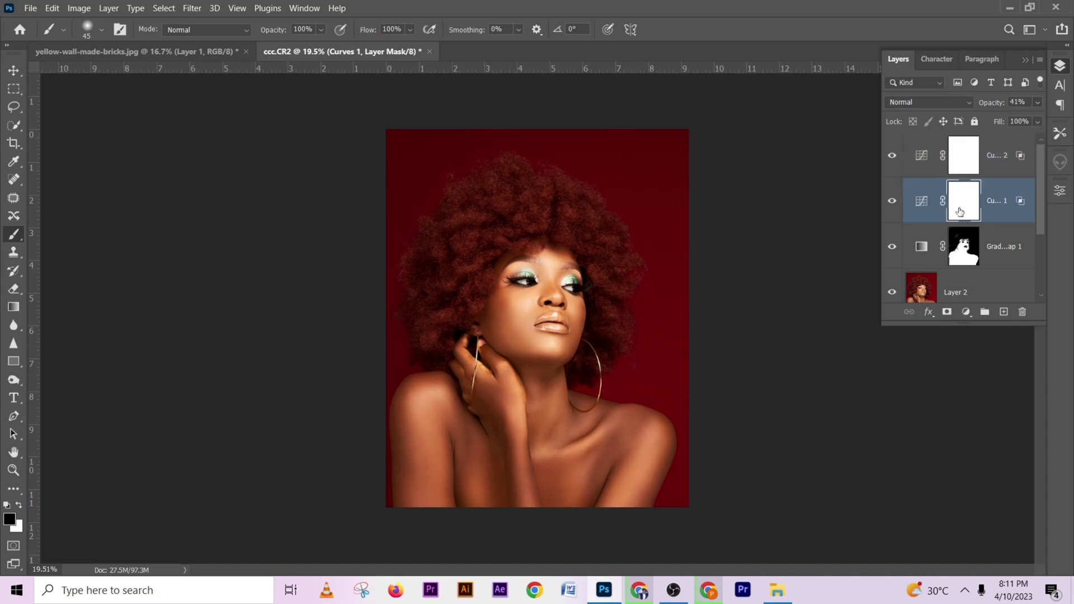
click(892, 202)
click(892, 203)
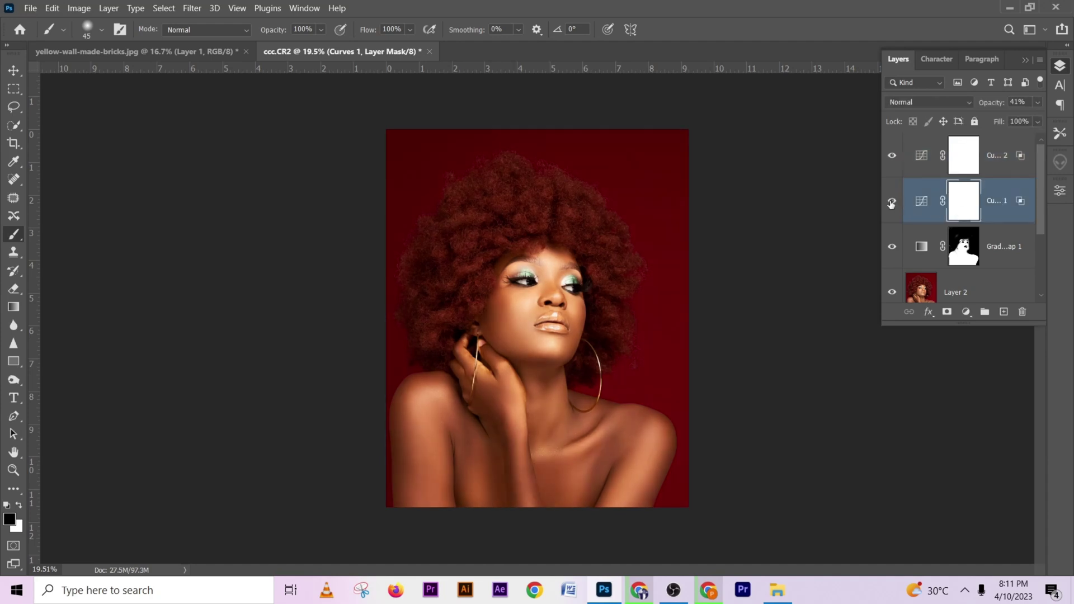
click(1038, 121)
- Group the two Curves layers, compare the portrait without the group, and lower the group's opacity slightly
shift+click(1007, 176)
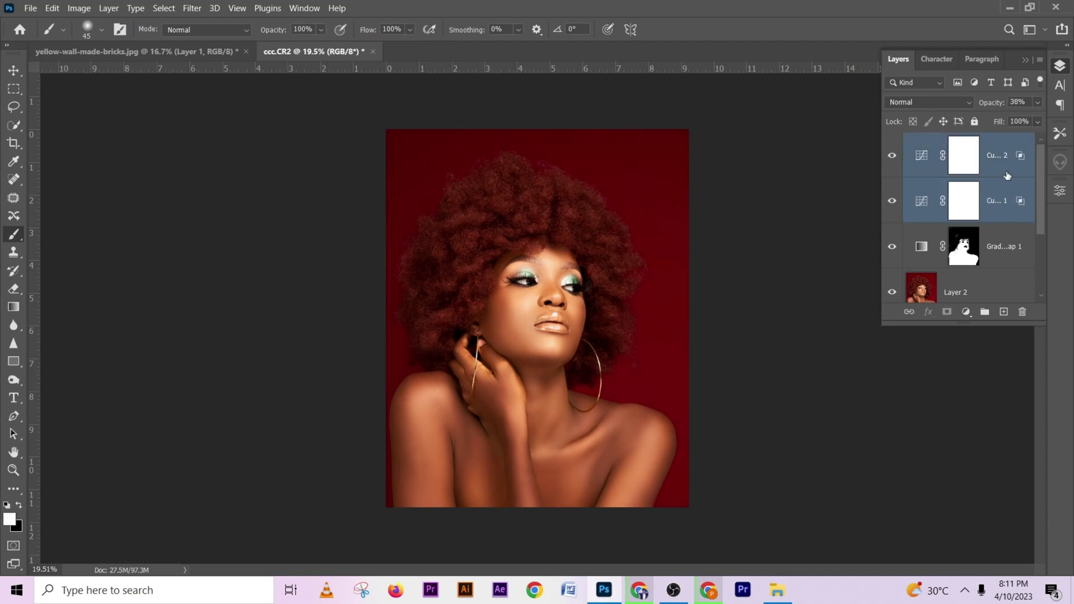
key(ctrl+g)
click(892, 143)
click(893, 142)
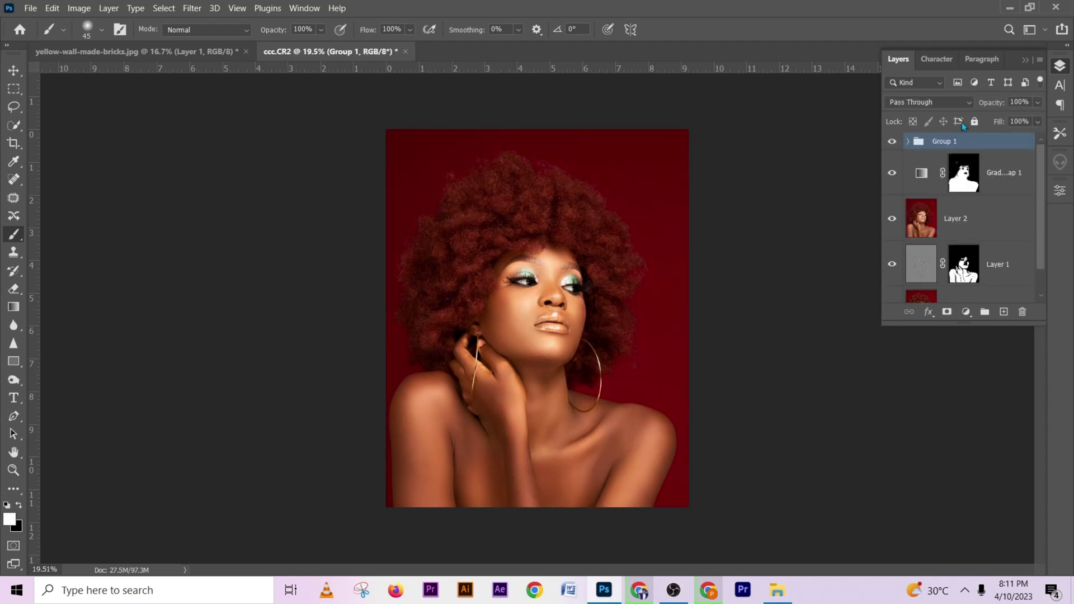
click(1040, 104)
drag(1034, 119, 1017, 119)
click(892, 144)
- Add a Curves adjustment layer above the group and raise the RGB midtones strongly to brighten the image
click(966, 312)
click(993, 398)
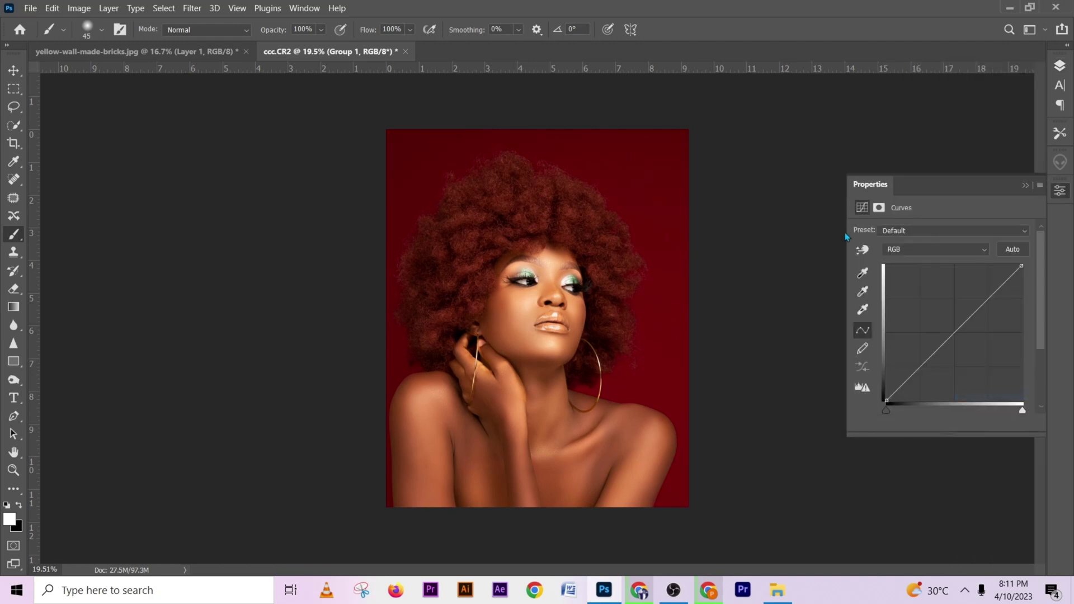
drag(954, 326, 932, 314)
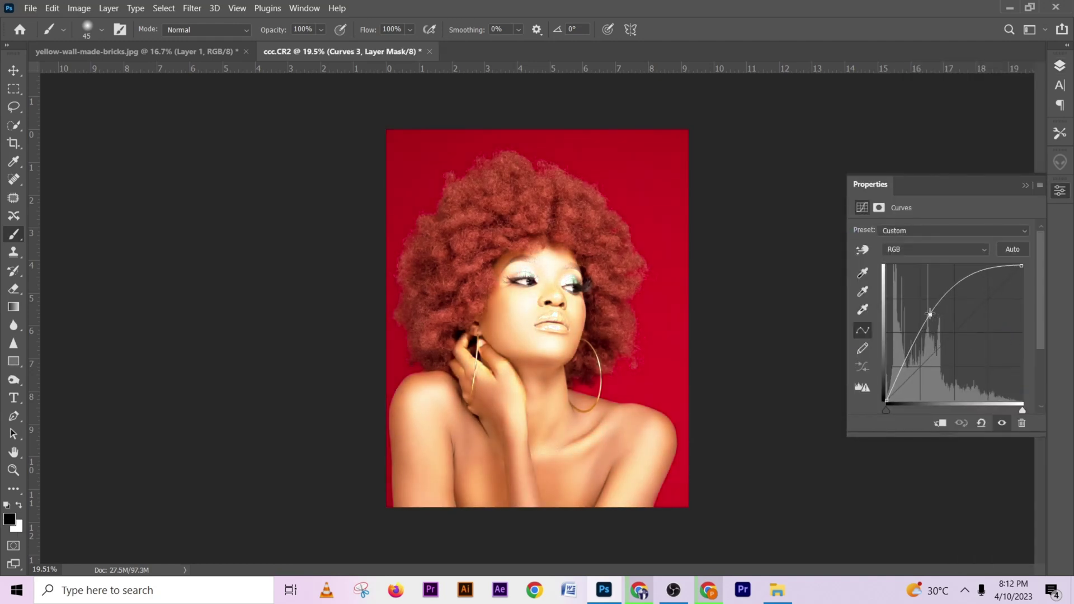
click(1023, 187)
- Restrict the new brightening Curves layer to the darker tones with Blend If by splitting the Underlying Layer highlight slider
click(1060, 65)
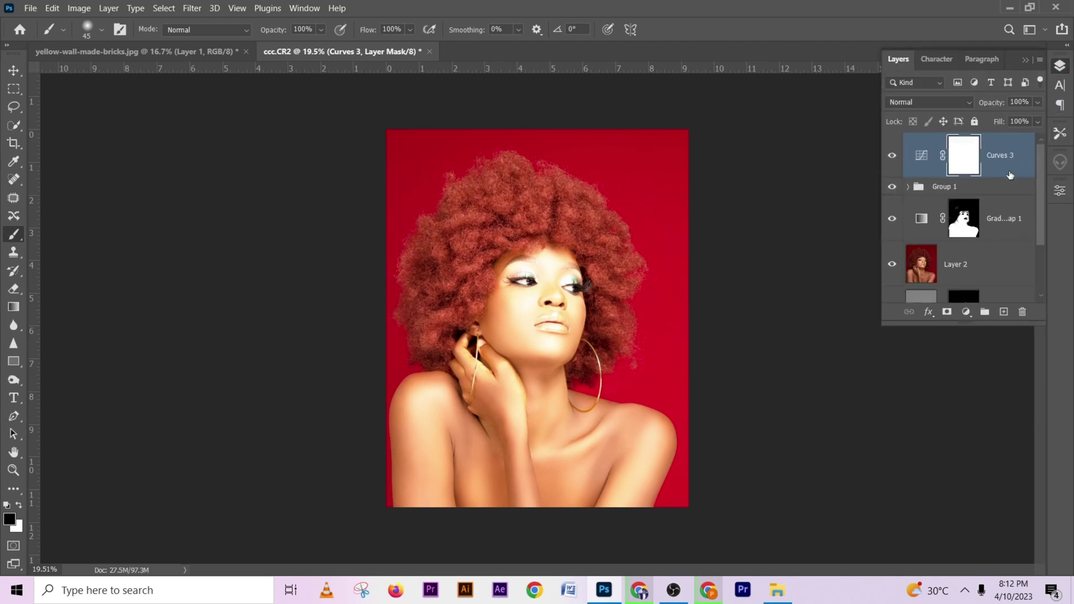
double_click(1022, 146)
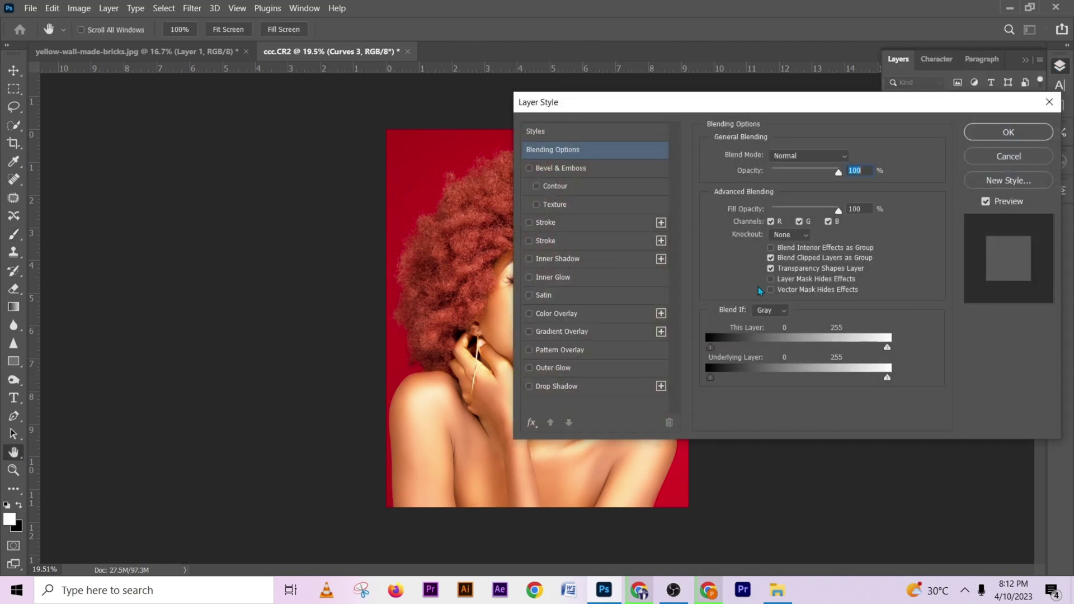
drag(746, 108, 852, 141)
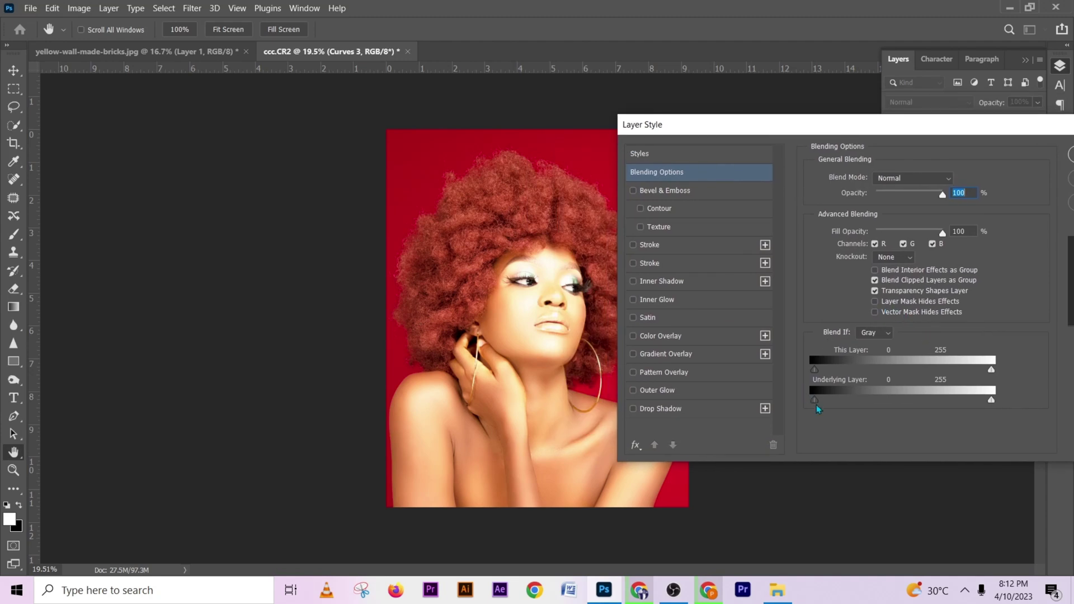
drag(979, 403, 891, 403)
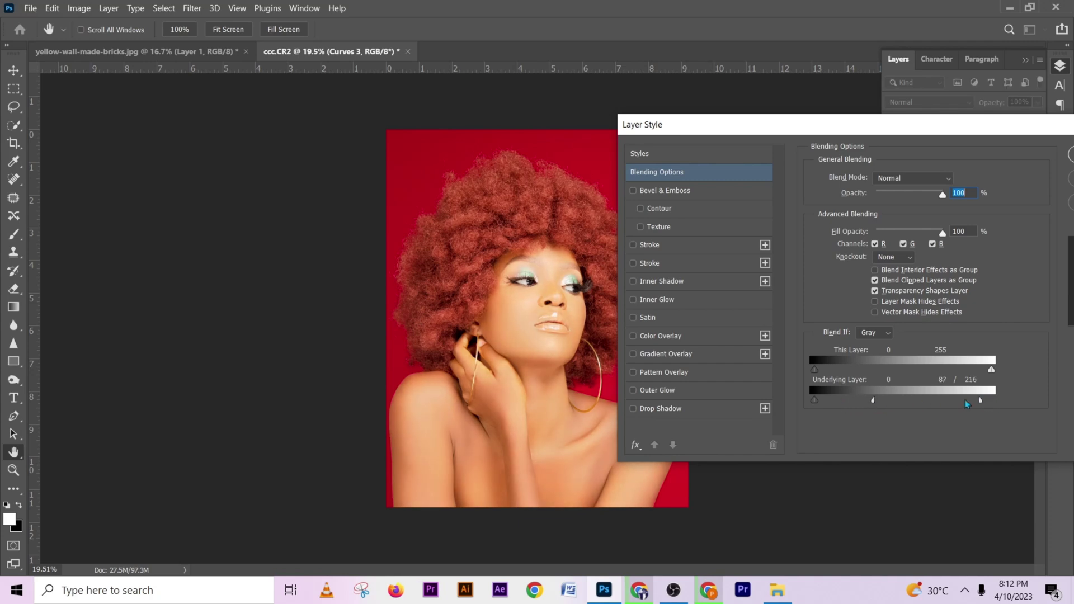
drag(869, 403, 893, 410)
drag(869, 124, 754, 132)
click(993, 160)
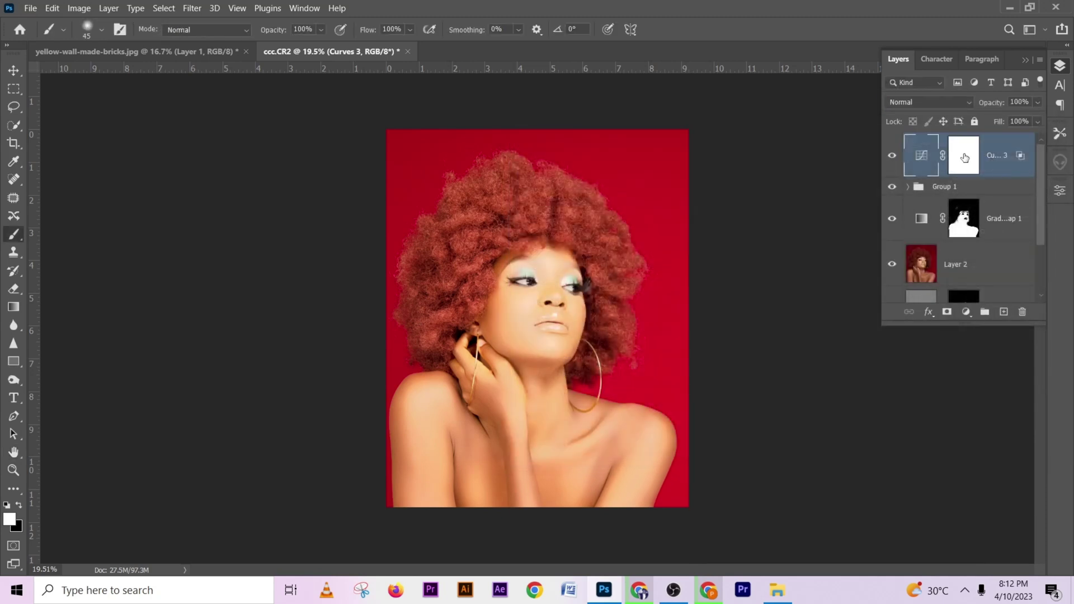
- Invert the new Curves layer's mask to black and paint white over the hair with a large soft brush to brighten it
click(964, 158)
key(ctrl+i)
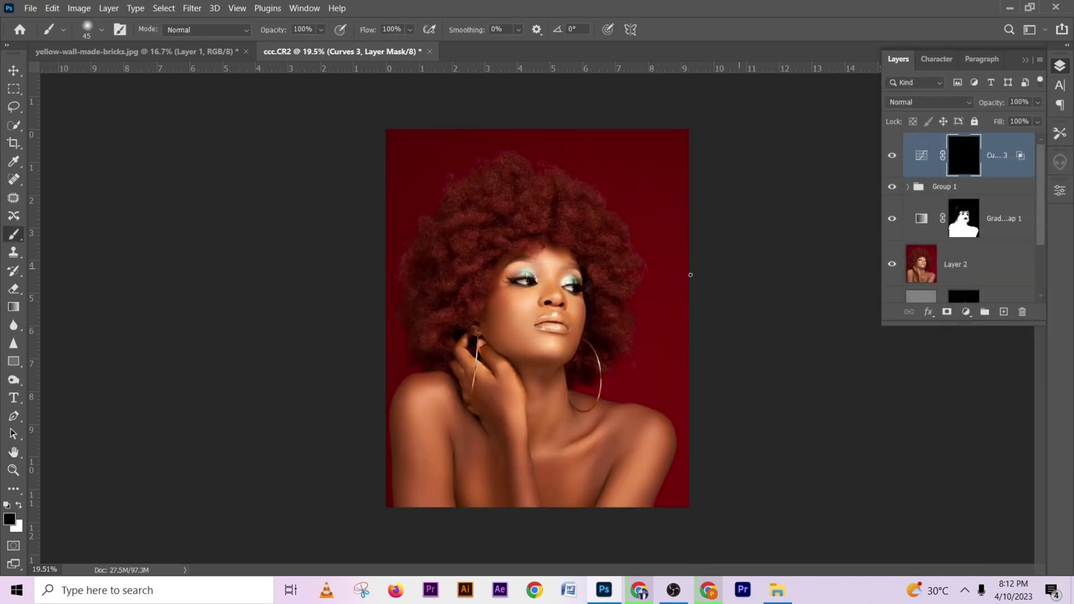
drag(531, 200, 576, 199)
key(x)
mouse_move(434, 263)
mouse_down()
mouse_move(463, 193)
mouse_move(497, 184)
mouse_move(536, 189)
mouse_move(544, 203)
mouse_move(502, 192)
mouse_move(449, 242)
mouse_move(429, 319)
mouse_move(495, 192)
mouse_move(567, 201)
mouse_move(589, 213)
mouse_move(629, 291)
mouse_move(613, 362)
mouse_move(617, 321)
mouse_move(576, 326)
mouse_move(673, 318)
mouse_move(644, 356)
mouse_move(644, 276)
mouse_move(654, 369)
mouse_move(666, 314)
mouse_move(659, 229)
mouse_move(623, 177)
mouse_move(526, 131)
mouse_move(466, 135)
mouse_move(398, 204)
mouse_move(427, 176)
mouse_move(375, 268)
mouse_move(371, 340)
mouse_move(380, 355)
mouse_move(380, 165)
mouse_move(554, 119)
mouse_up()
- Paint black on the hair Curves mask to clear the brightening from the surrounding background, and set the layer's fill to 55%
key(x)
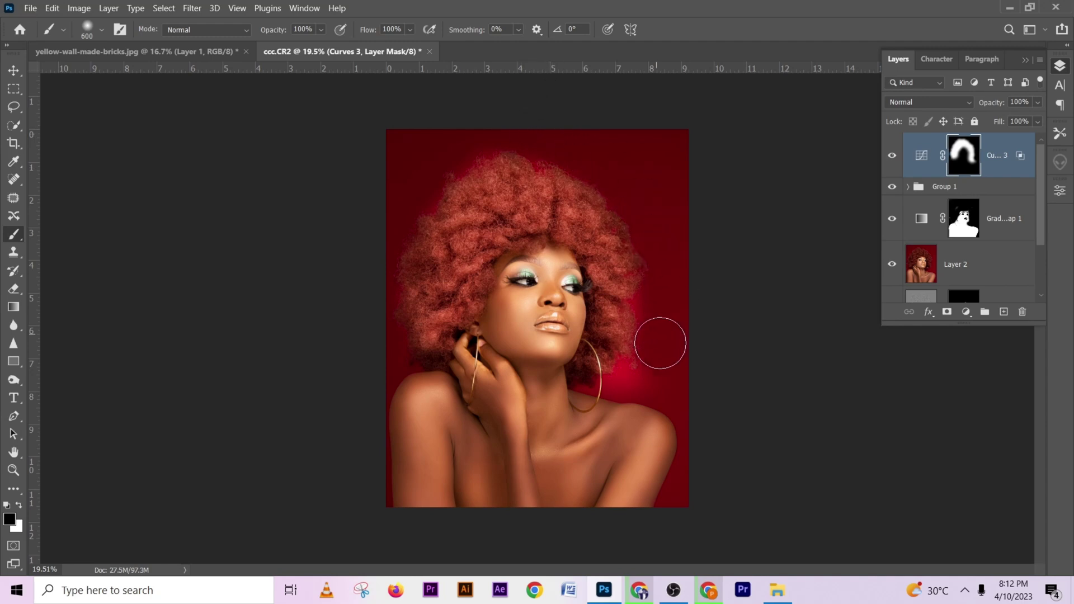
key(bracketleft)
key(bracketleft)
key(bracketleft)
mouse_move(645, 368)
mouse_down()
mouse_move(602, 389)
mouse_move(677, 384)
mouse_move(600, 388)
mouse_up()
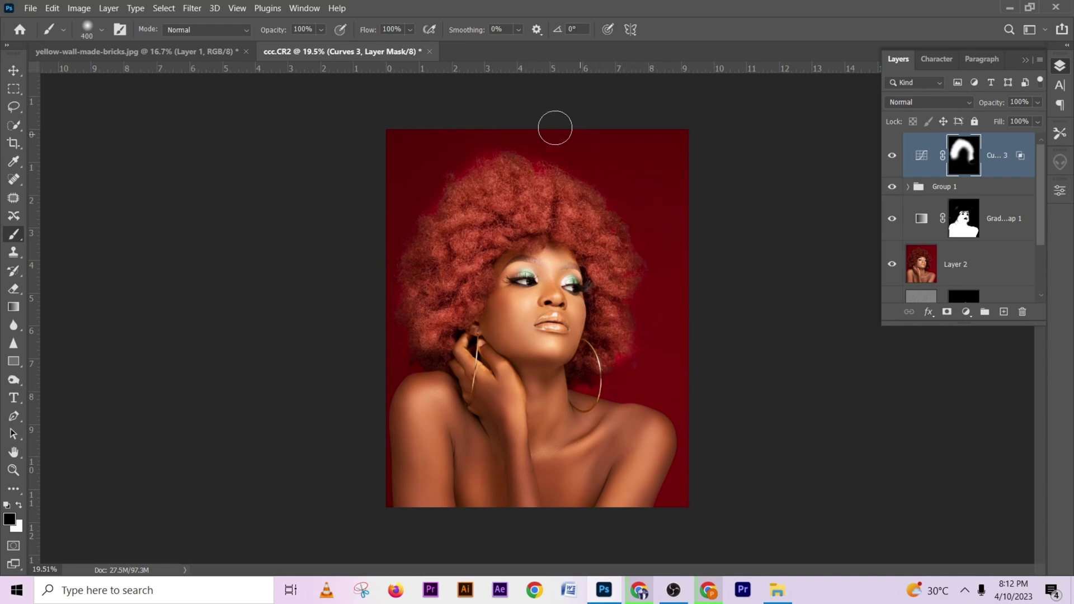
key(bracketright)
key(bracketright)
key(bracketright)
drag(513, 134, 408, 178)
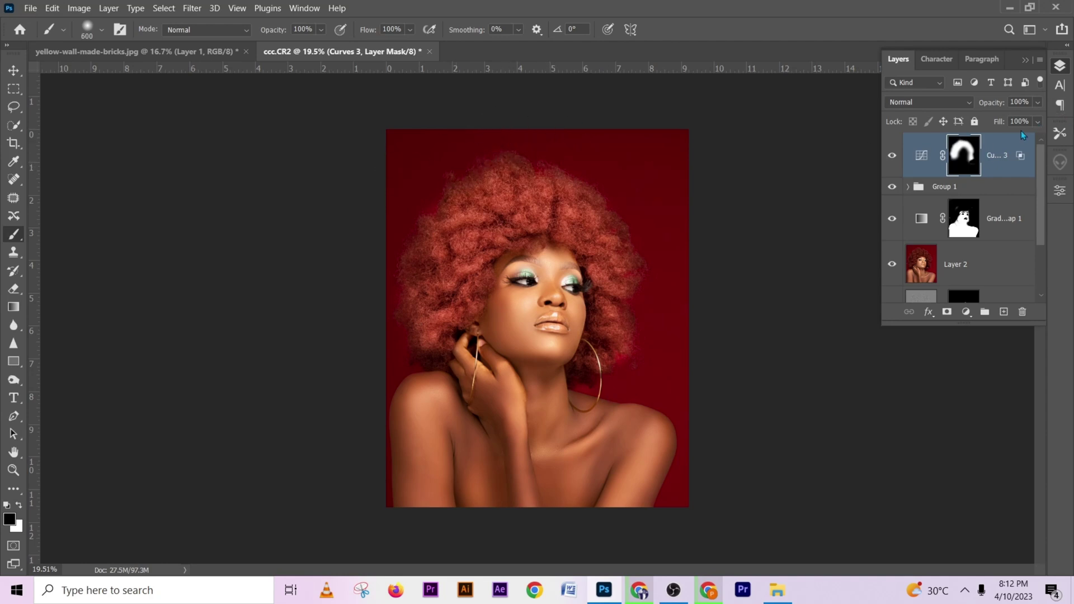
click(1036, 123)
drag(1033, 134, 1011, 144)
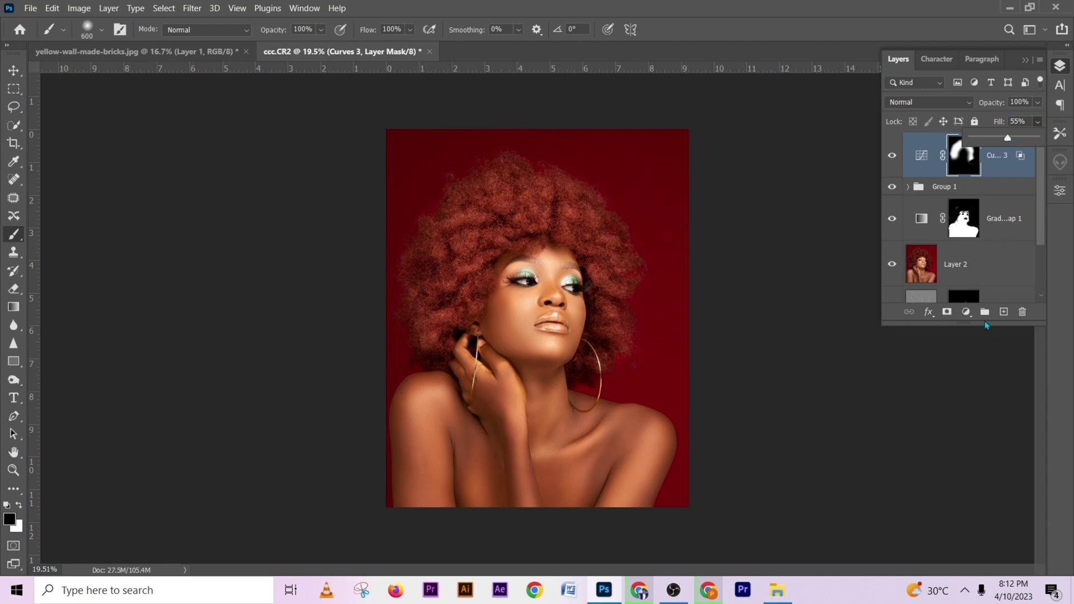
- Add another Curves adjustment layer above the hair Curves layer and lower the RGB midtones to darken the portrait
click(966, 311)
click(976, 395)
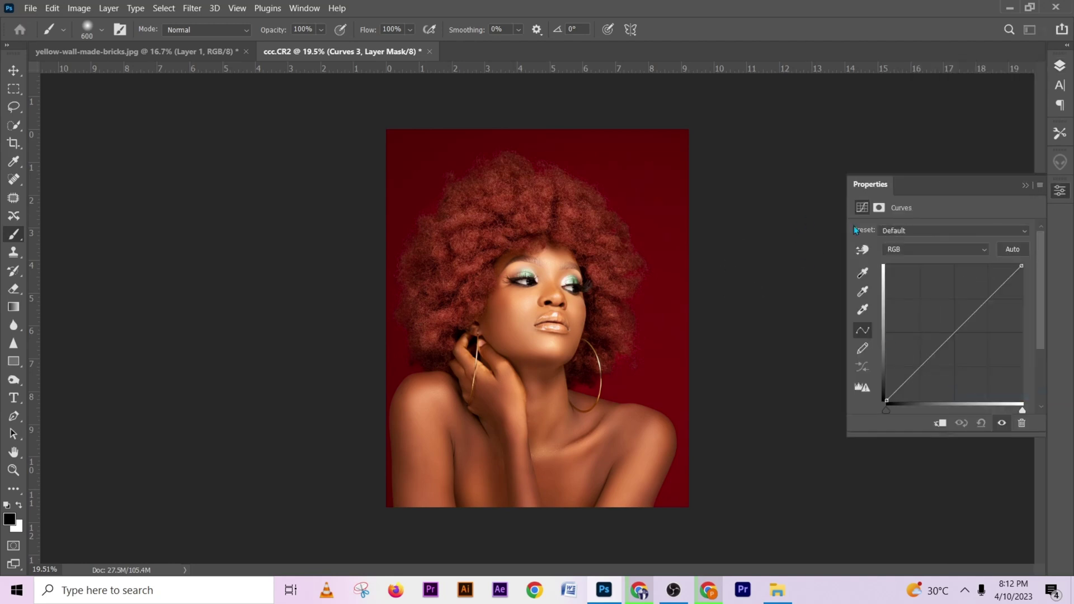
drag(956, 331, 965, 352)
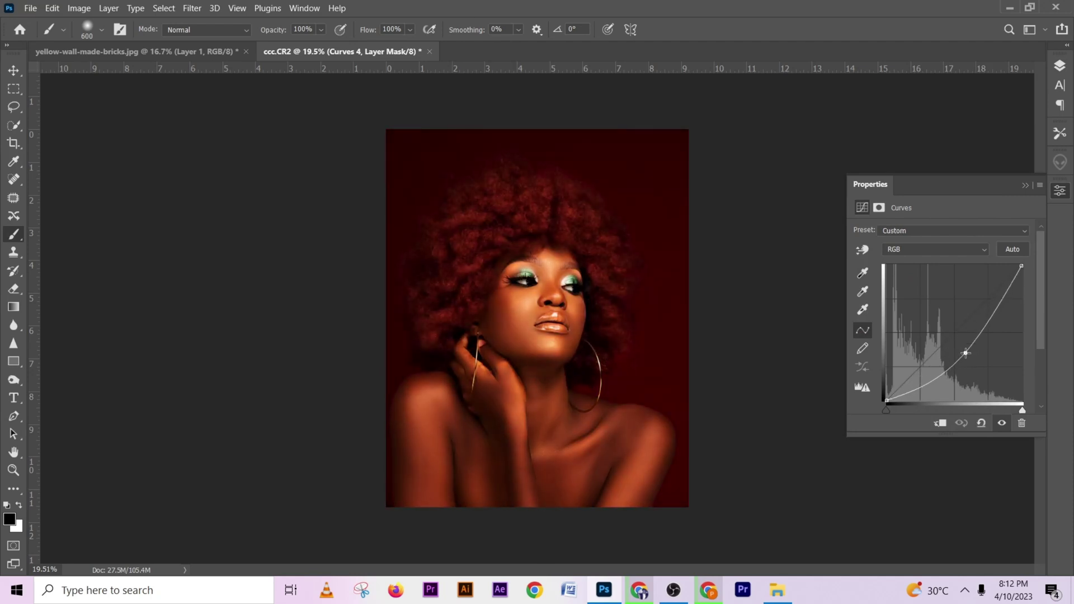
click(1025, 185)
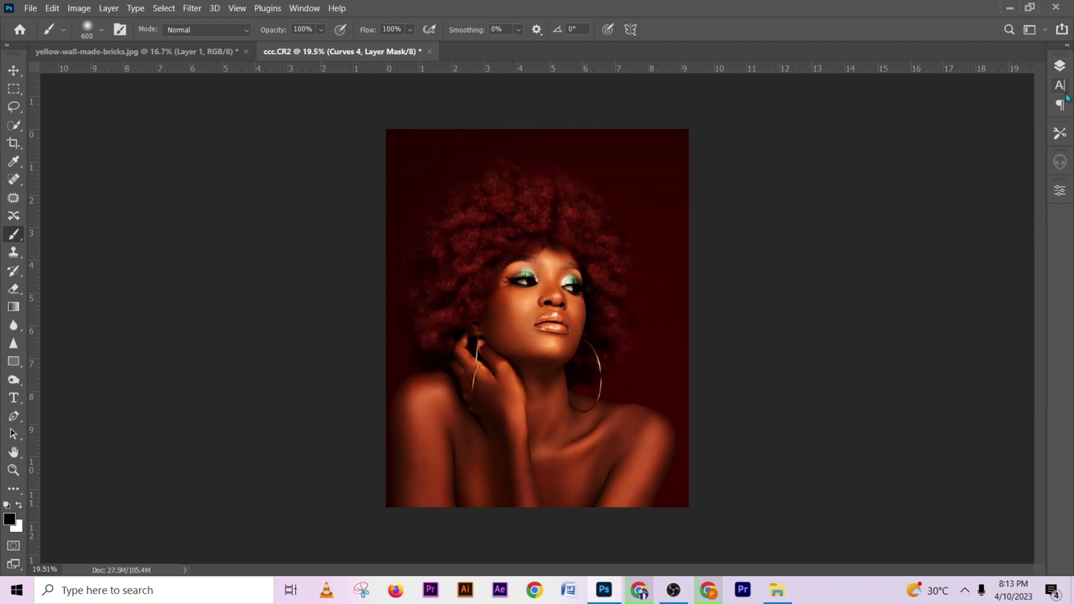
- Split the new darkening Curves layer's Underlying Layer shadow slider in Blend If, with its dark half at 0, to protect the deepest shadows
click(1059, 67)
click(1021, 150)
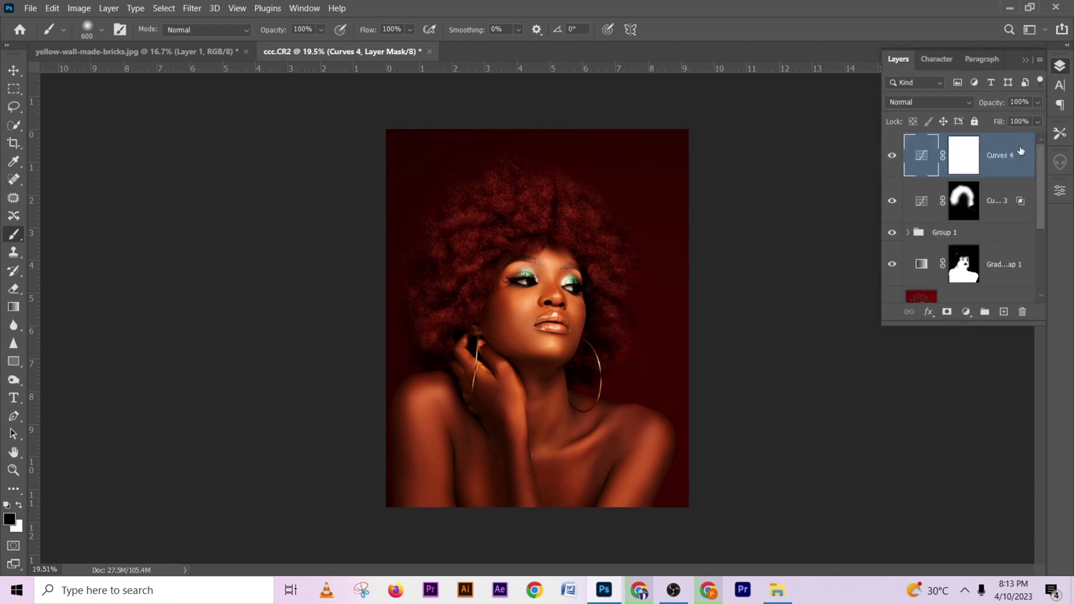
double_click(1021, 150)
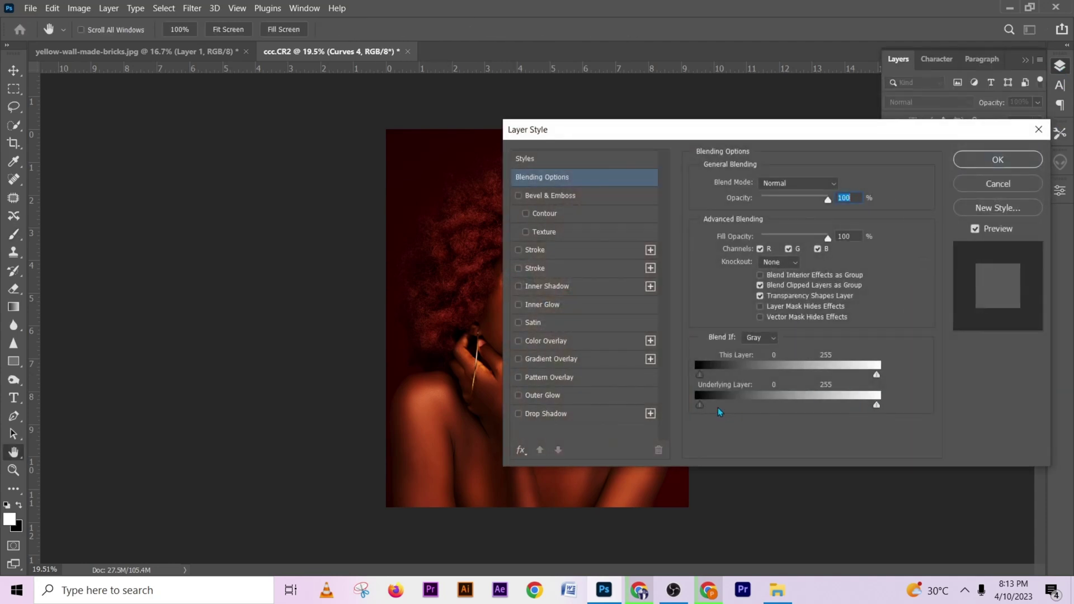
drag(704, 410, 762, 410)
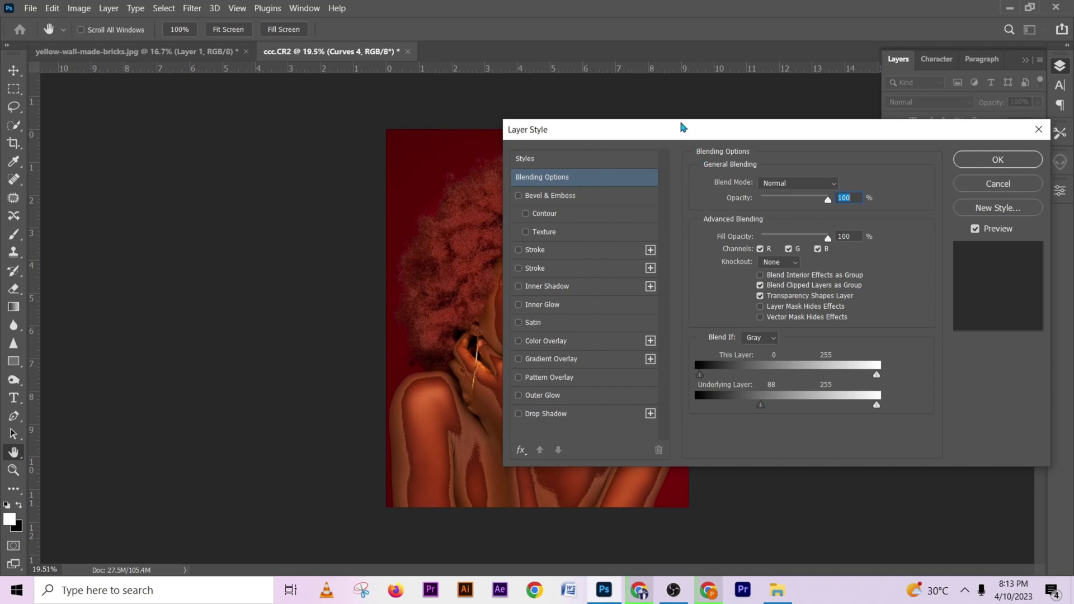
drag(680, 128, 788, 122)
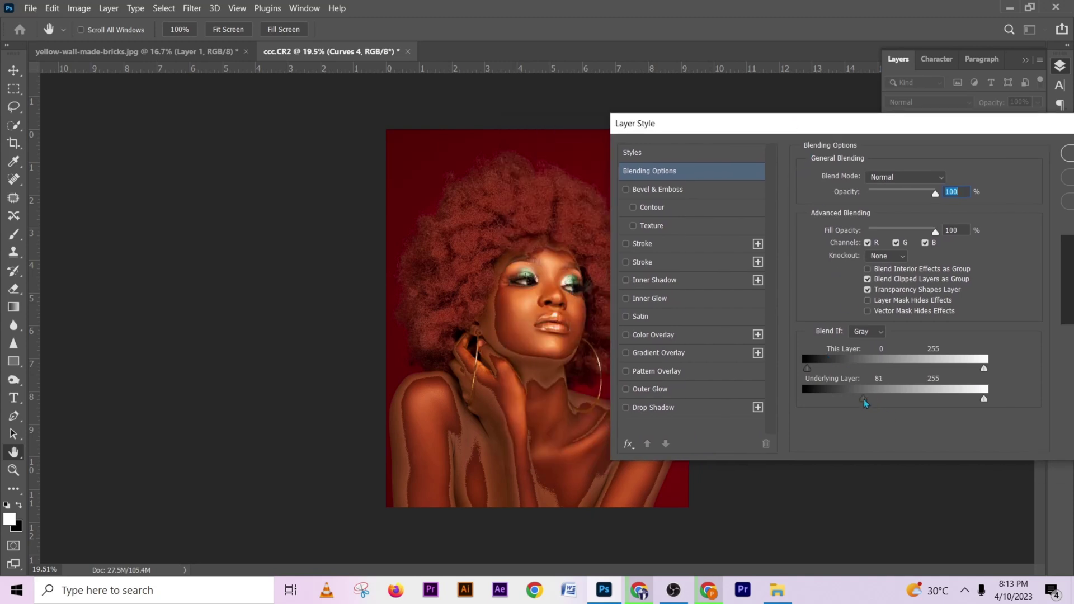
drag(864, 403, 778, 409)
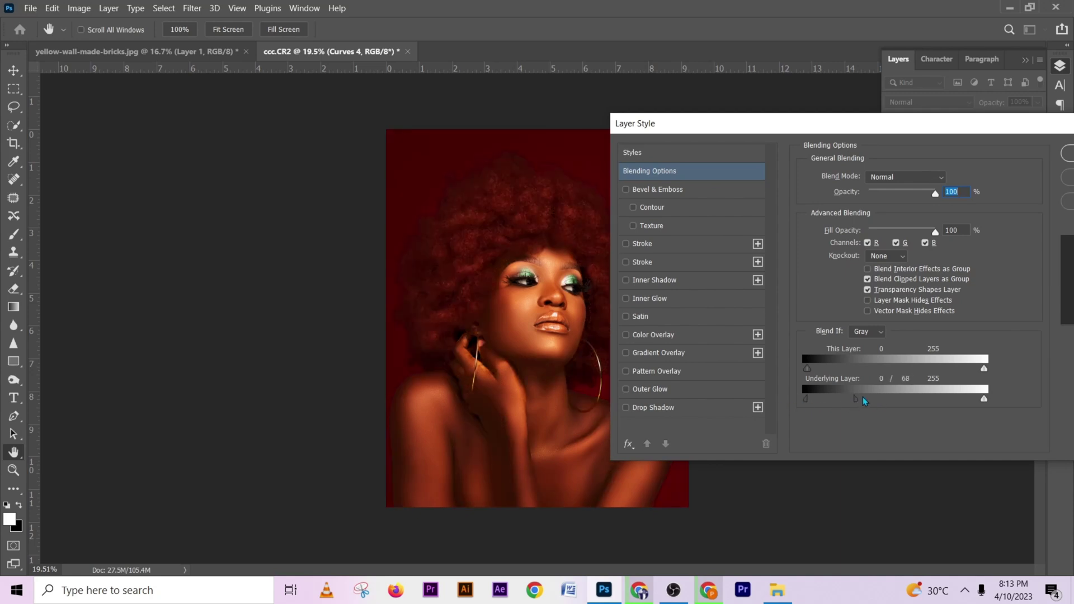
mouse_move(864, 401)
mouse_down()
mouse_move(875, 402)
mouse_move(853, 403)
mouse_up()
click(1063, 157)
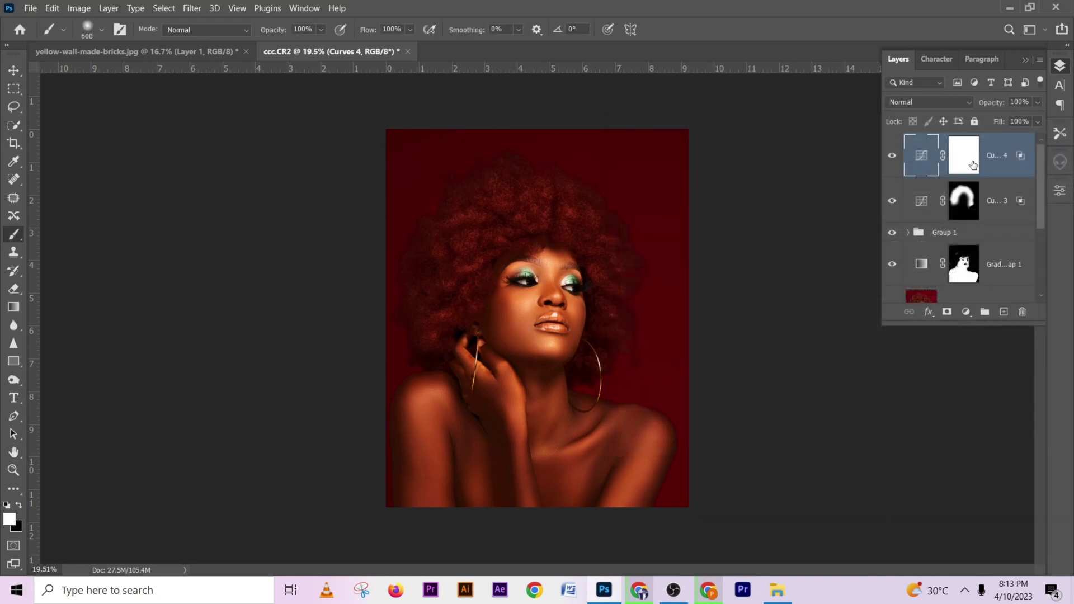
- Invert the darkening Curves layer's mask to black and try painting white over one side of the hair
click(971, 163)
key(ctrl+i)
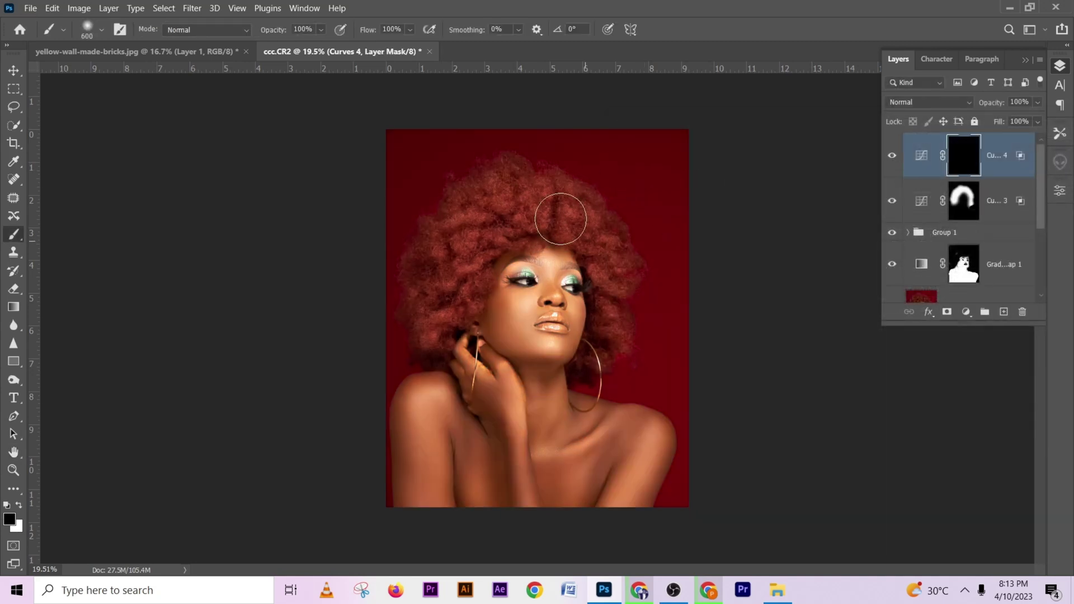
key(x)
mouse_move(455, 259)
mouse_down()
mouse_move(434, 292)
mouse_move(434, 321)
mouse_move(428, 245)
mouse_move(480, 180)
mouse_move(496, 191)
mouse_up()
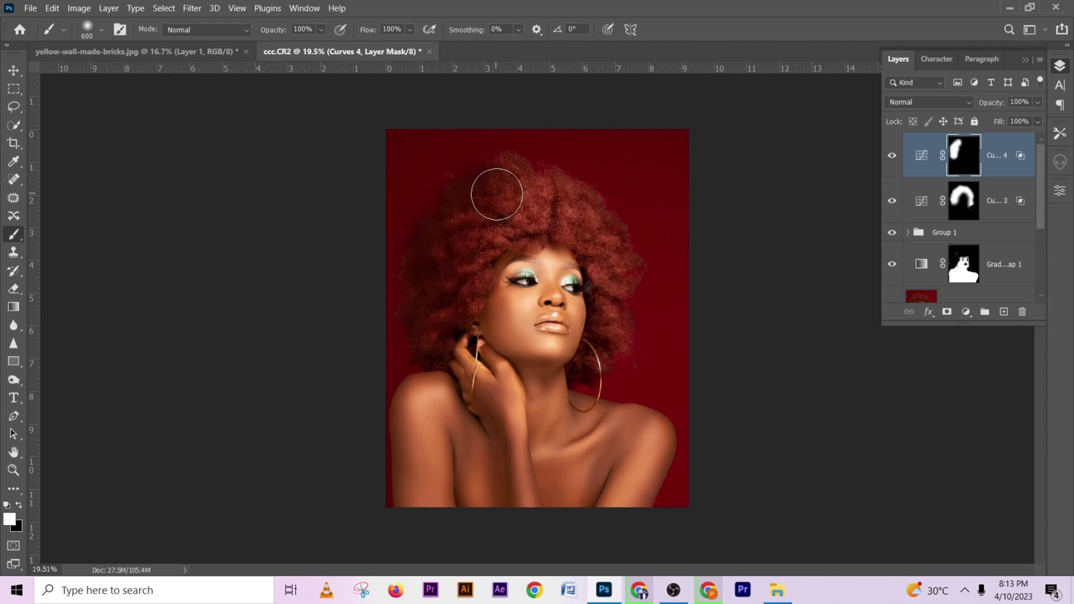
key(ctrl+z)
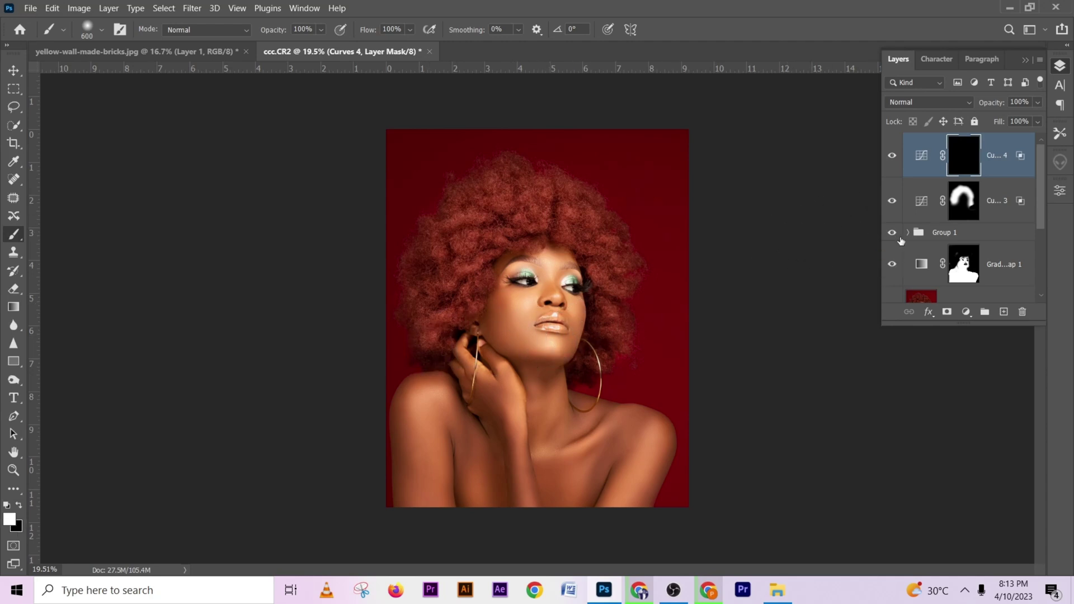
- Replace the darkening Curves layer's mask with a copy of the hair mask from the layer below, and set its opacity to 39%
drag(963, 212, 962, 158)
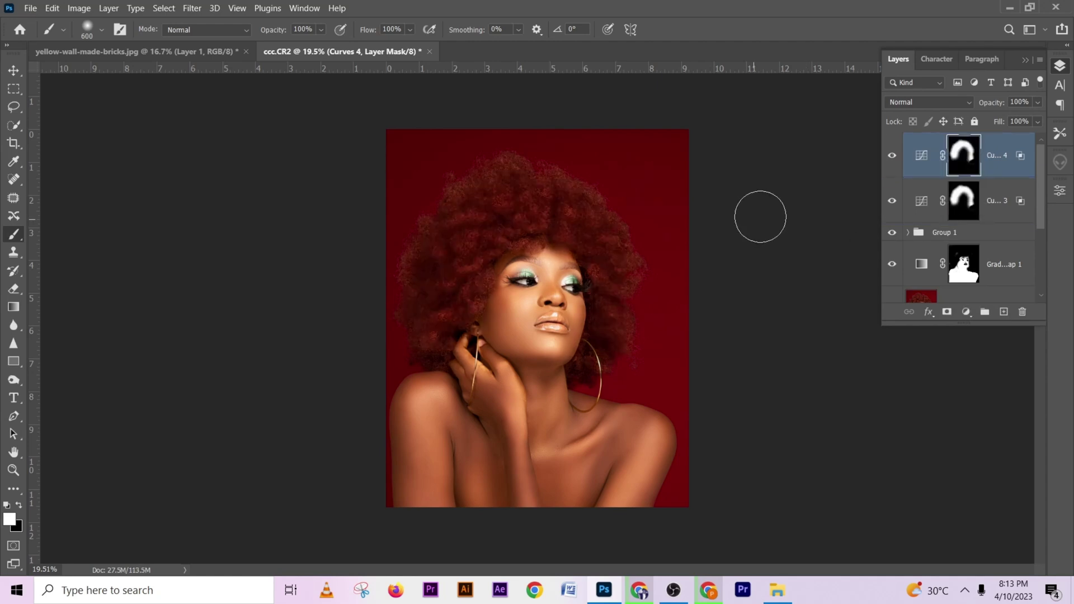
click(893, 155)
click(1039, 101)
drag(1014, 120, 998, 122)
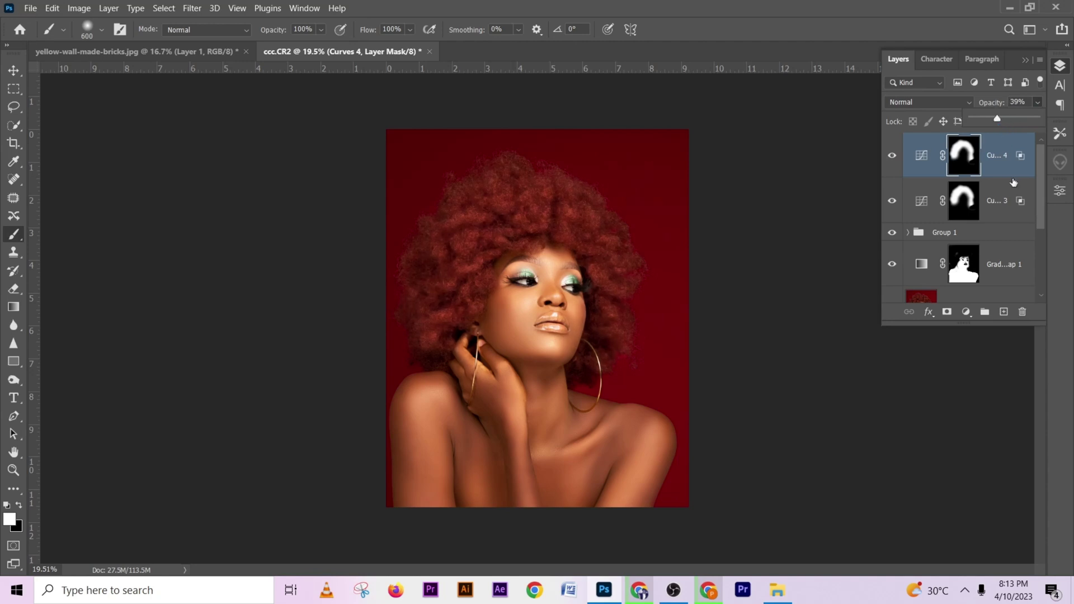
- Group the two hair Curves layers and compare the portrait with each adjustment group hidden and shown
shift+click(989, 218)
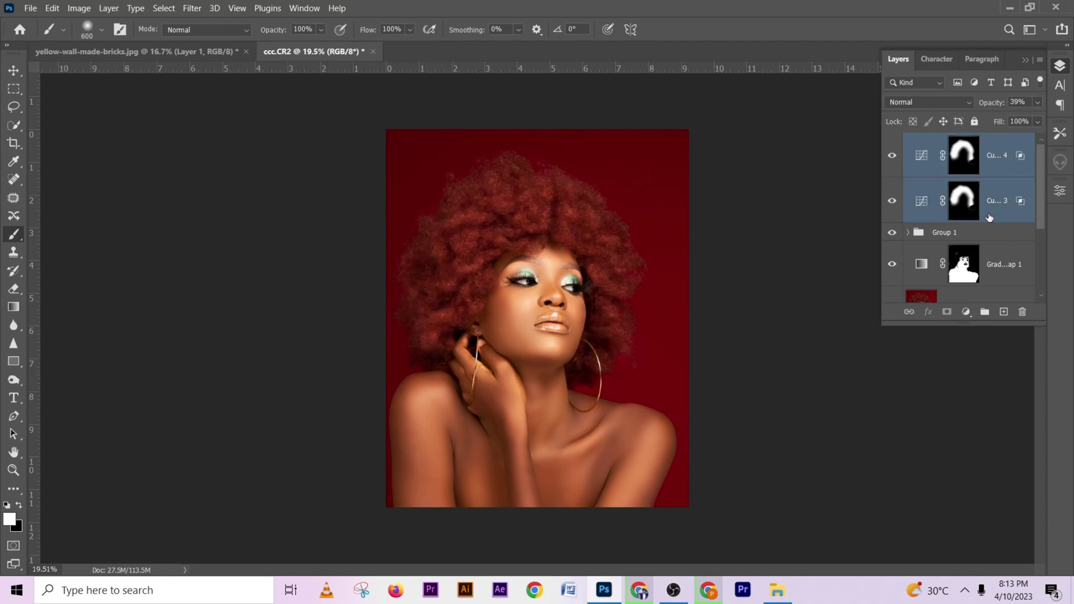
key(ctrl+g)
click(892, 143)
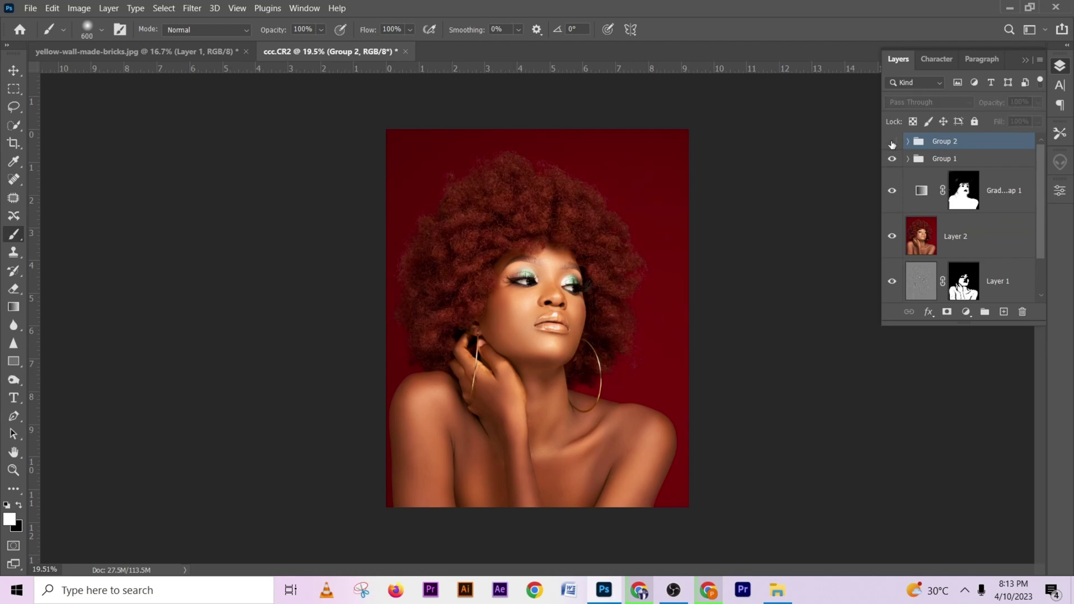
click(892, 143)
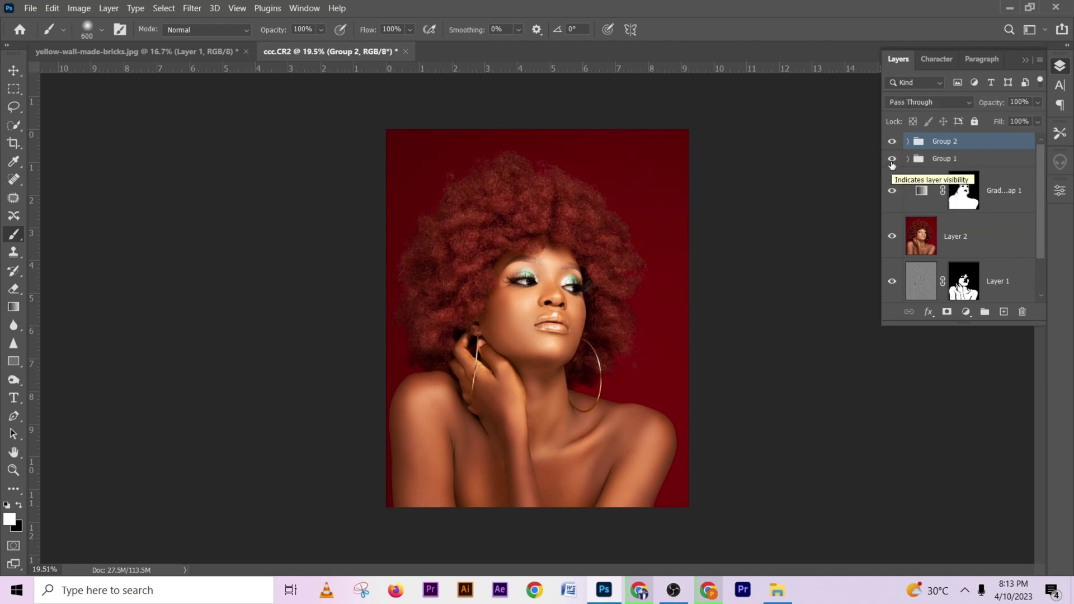
click(892, 160)
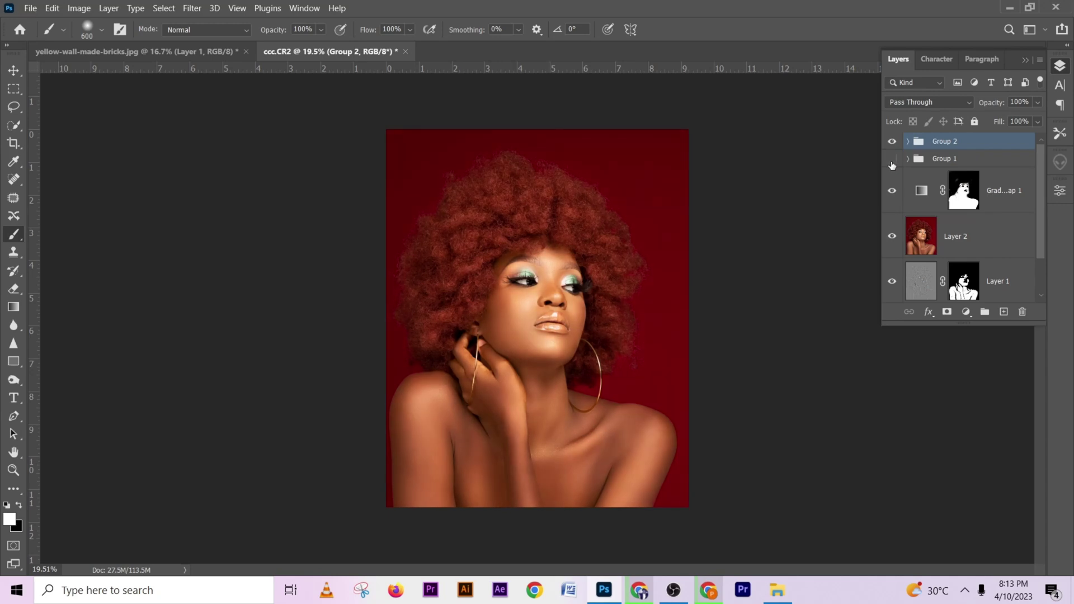
click(893, 160)
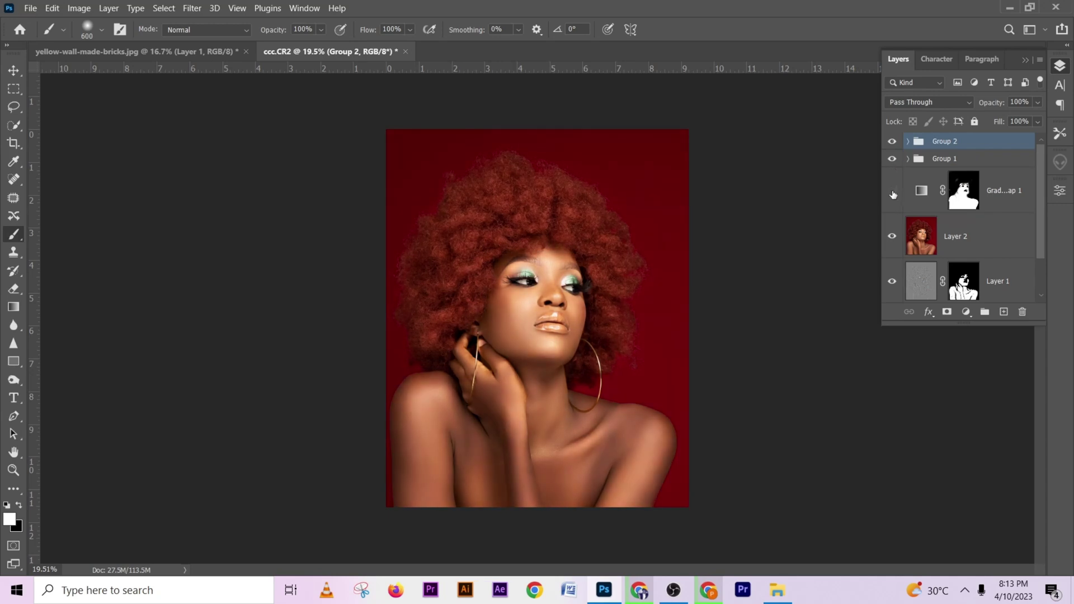
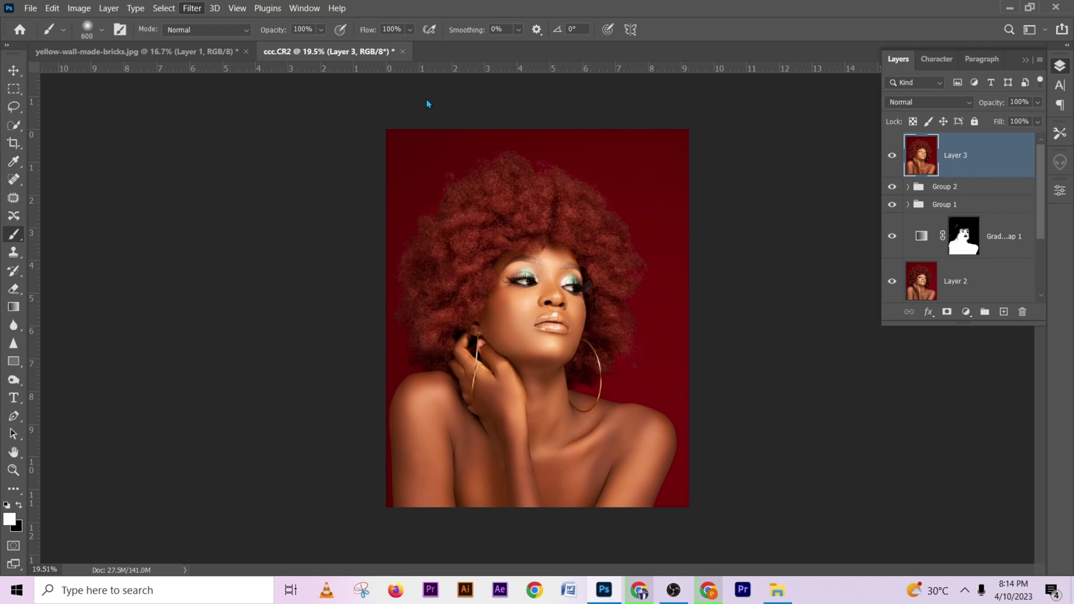
- Open the merged top layer in the Camera Raw Filter and set Contrast to +21, Highlights to -14, Shadows to +20 and Vibrance to +20
key(shift+ctrl+a)
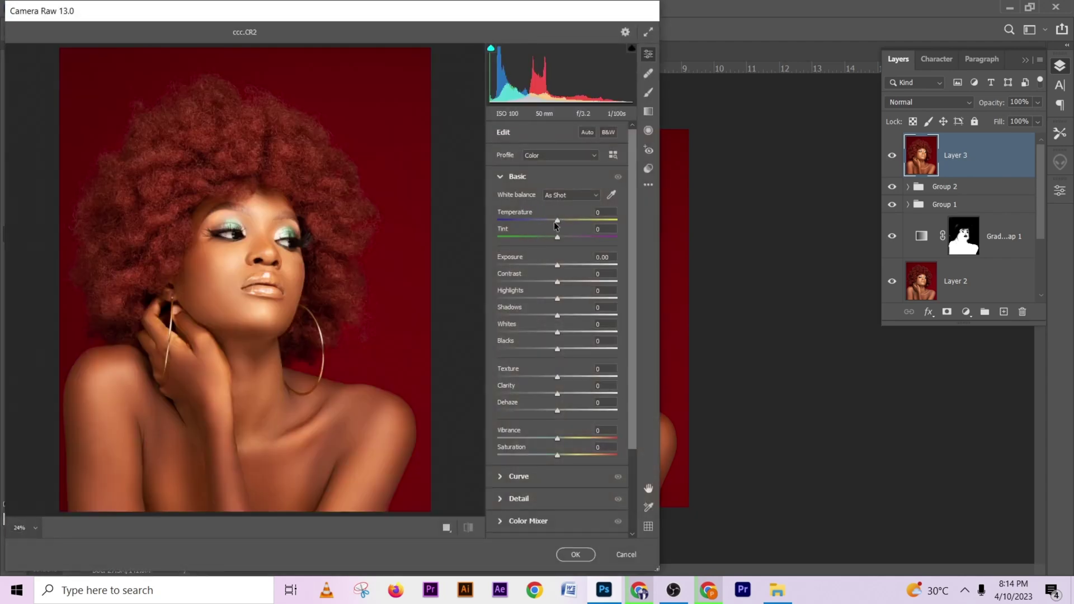
drag(557, 223, 549, 225)
text(0)
key(Tab)
mouse_move(560, 281)
mouse_down()
mouse_move(511, 297)
mouse_move(568, 315)
mouse_move(568, 282)
mouse_up()
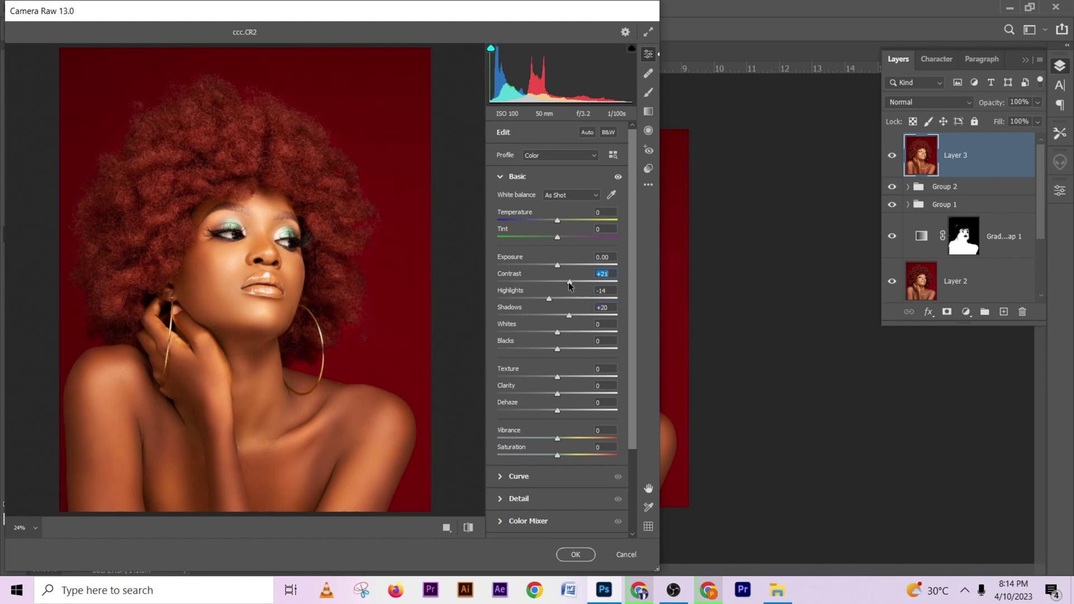
drag(575, 437, 567, 436)
- Add a dark vignette in the Camera Raw effects with an amount of -62 and a midpoint of 42
scroll(559, 364, down, 3)
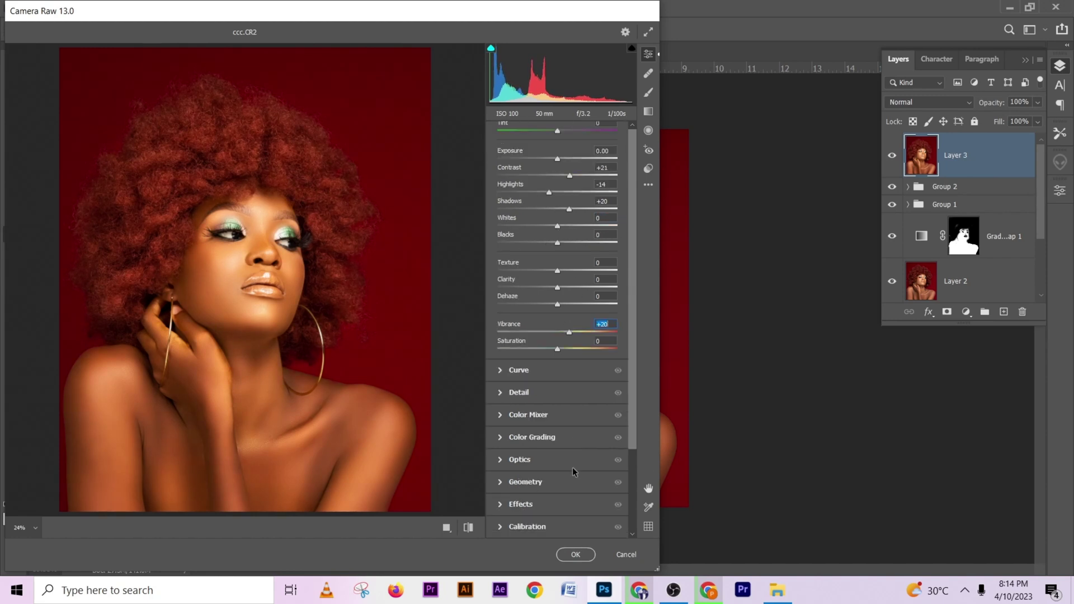
click(502, 501)
drag(539, 382, 520, 385)
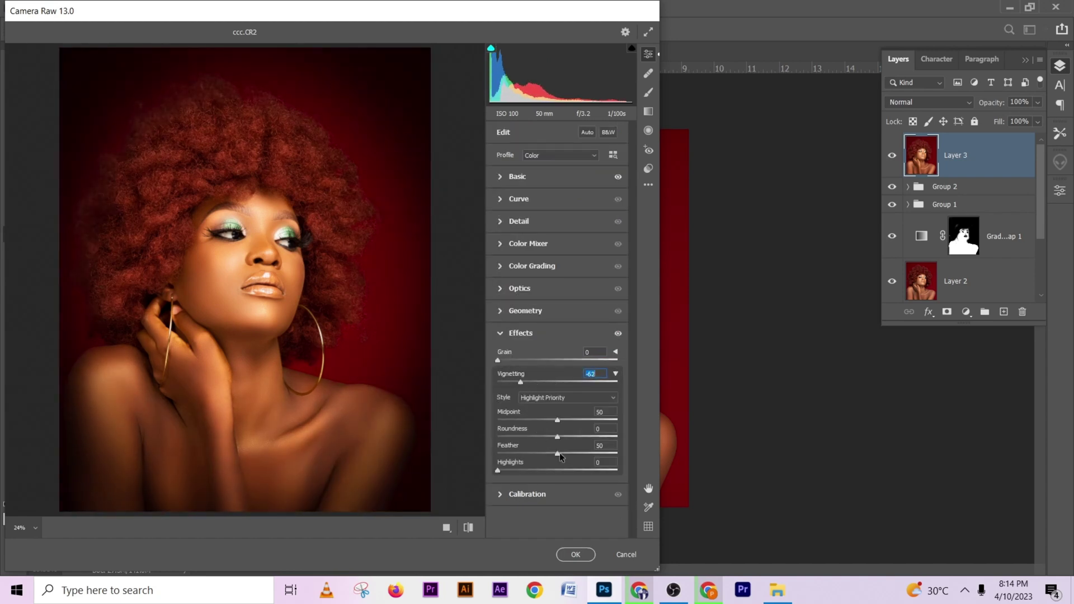
mouse_move(560, 421)
mouse_down()
mouse_move(485, 429)
mouse_move(631, 431)
mouse_move(539, 427)
mouse_move(548, 426)
mouse_up()
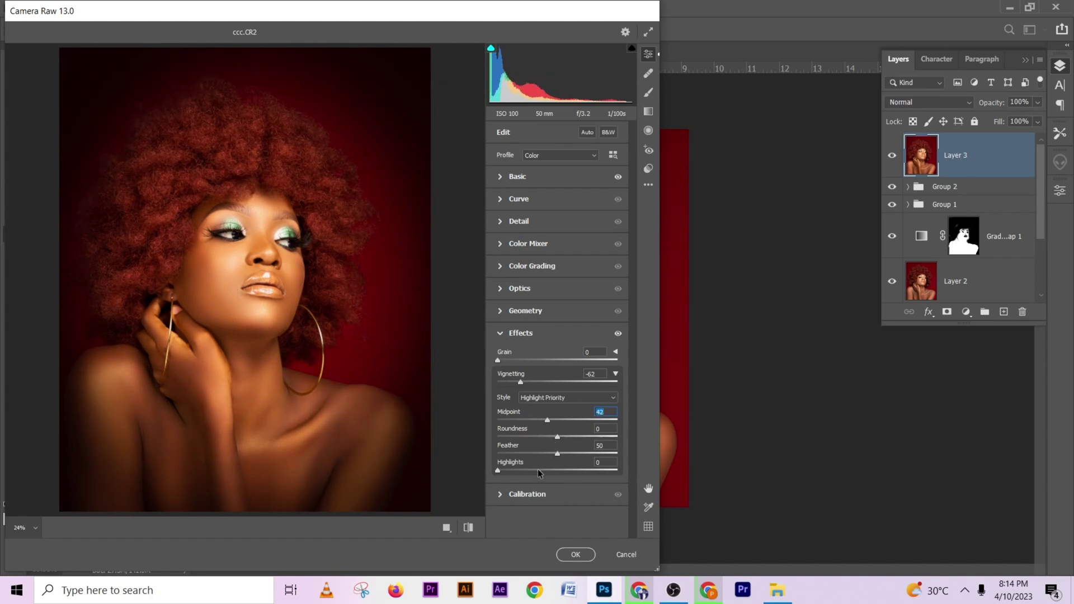
- Set the vignette's Highlights to 55 and its amount to -45 with the Highlight Priority style, and compare the before and after previews
click(558, 471)
mouse_move(539, 476)
mouse_down()
mouse_move(516, 474)
mouse_move(558, 478)
mouse_up()
click(571, 396)
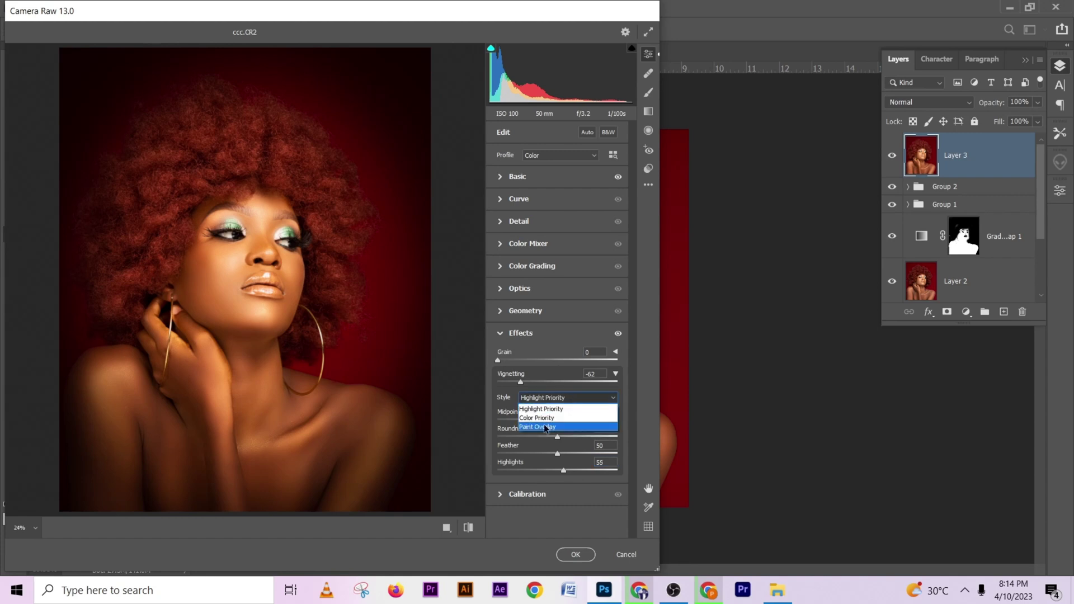
click(545, 373)
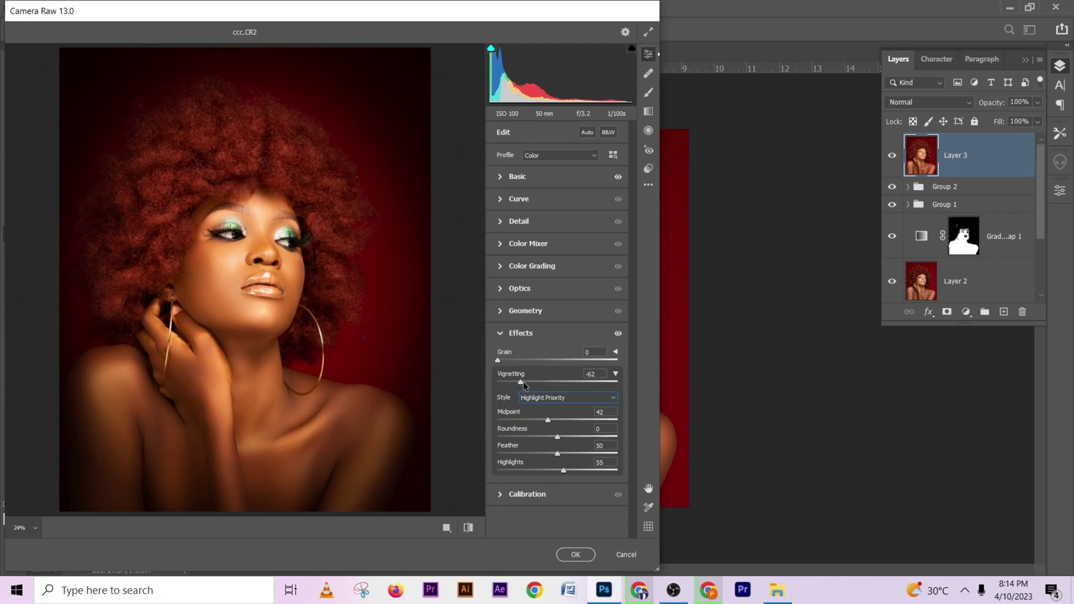
drag(522, 381, 534, 385)
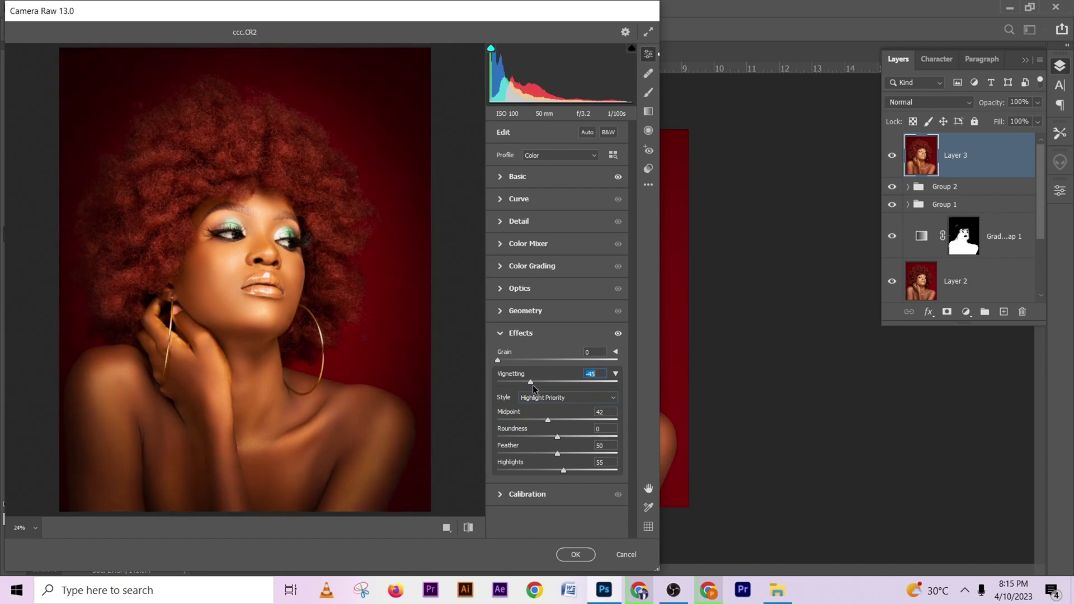
scroll(378, 355, down, 1)
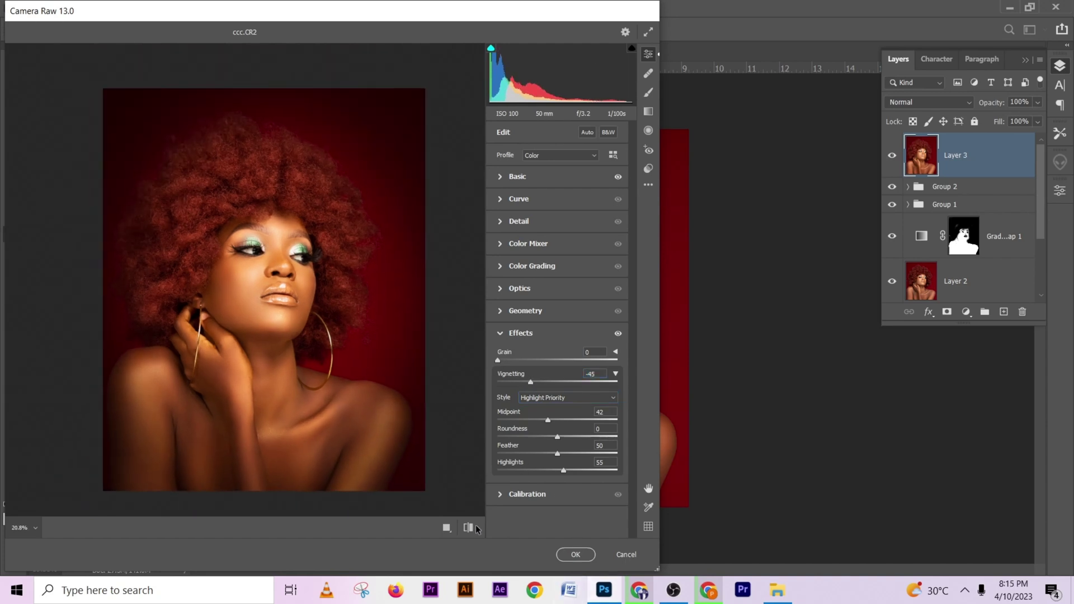
click(474, 526)
click(473, 526)
- Set the white balance Temperature to -2 and Tint to +6, and apply the Camera Raw adjustments
click(504, 177)
drag(556, 221, 561, 239)
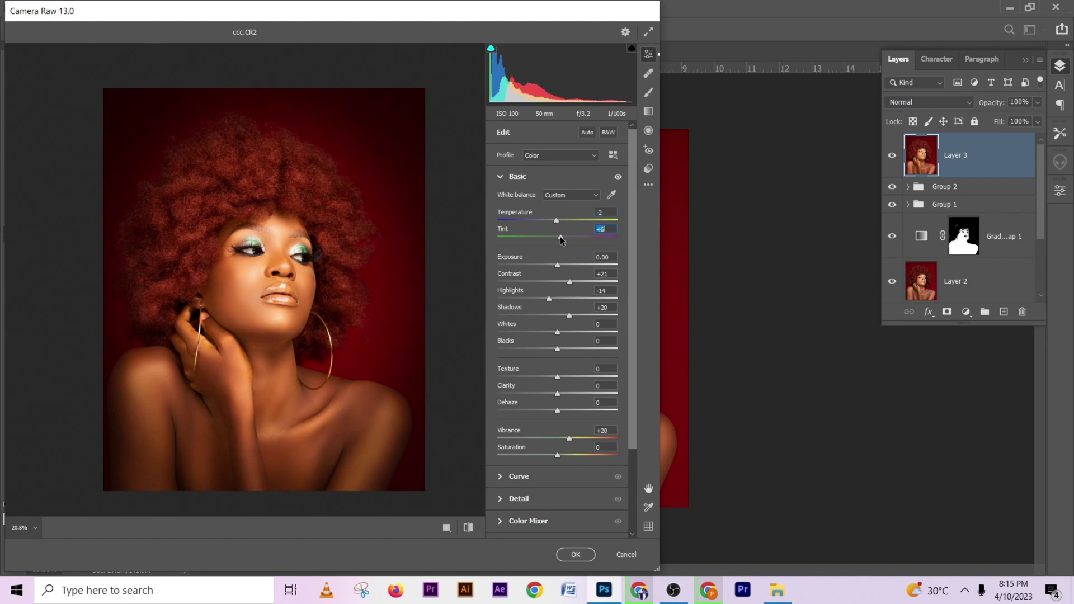
click(573, 555)
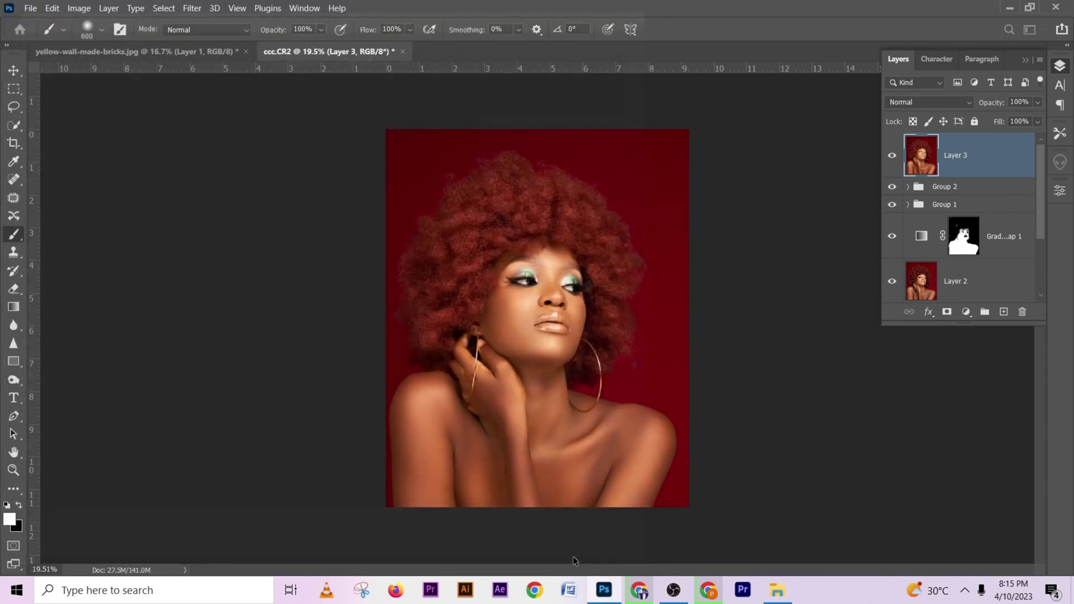